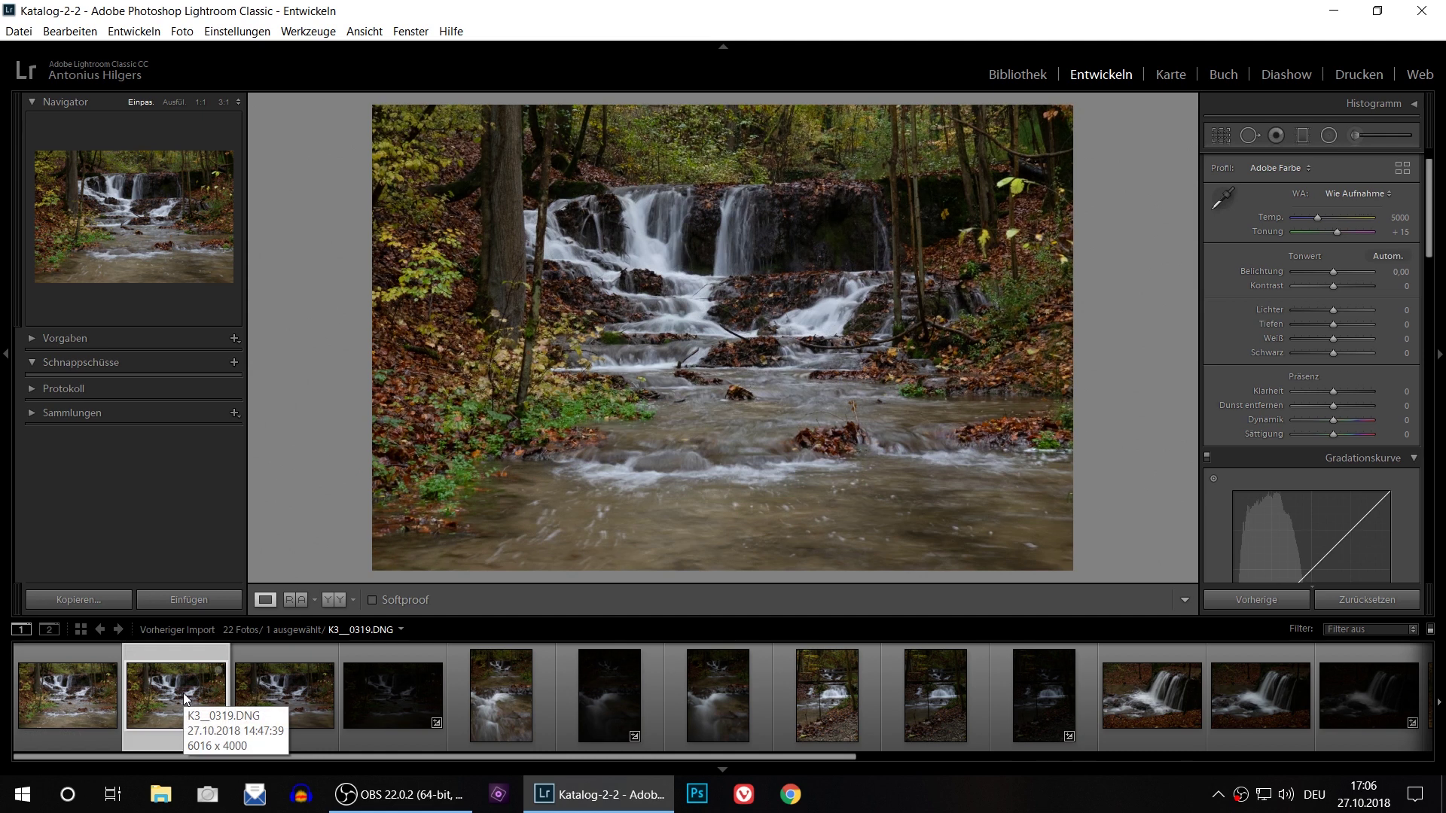
Check the exposure metadata of photo K3__0317.DNG in the Library module, returning to the Develop module
click(63, 696)
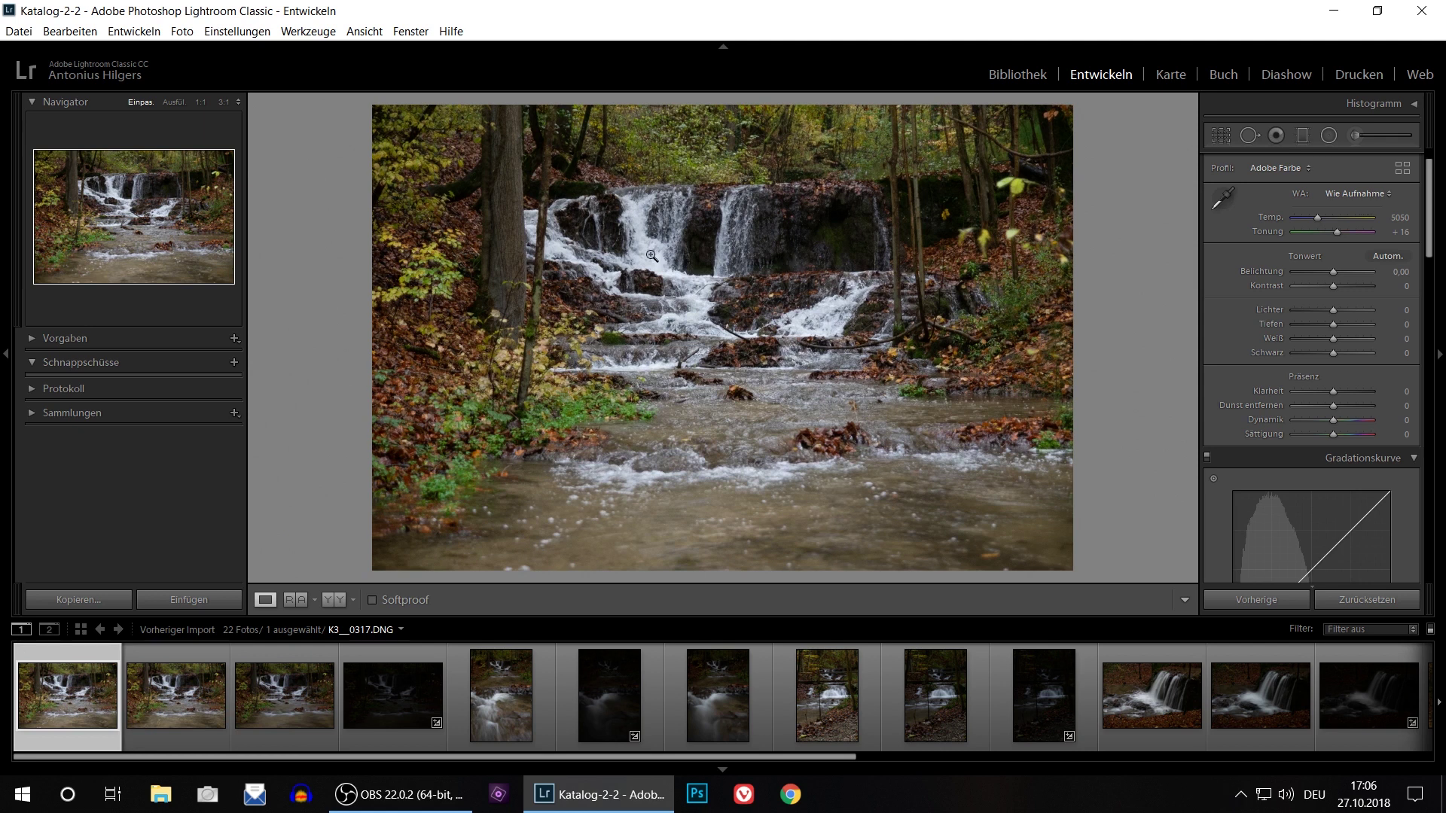
click(1033, 75)
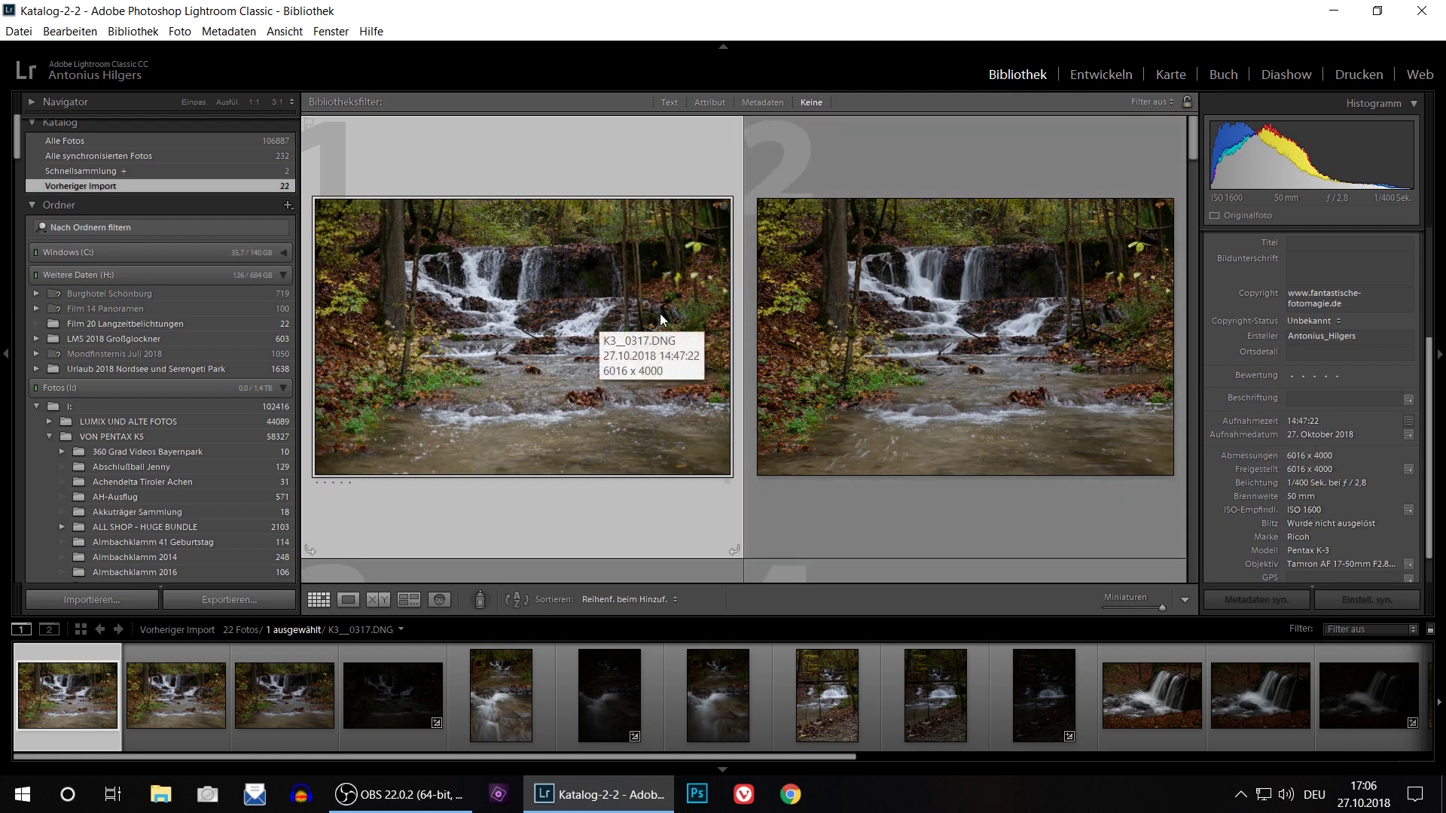
click(1106, 74)
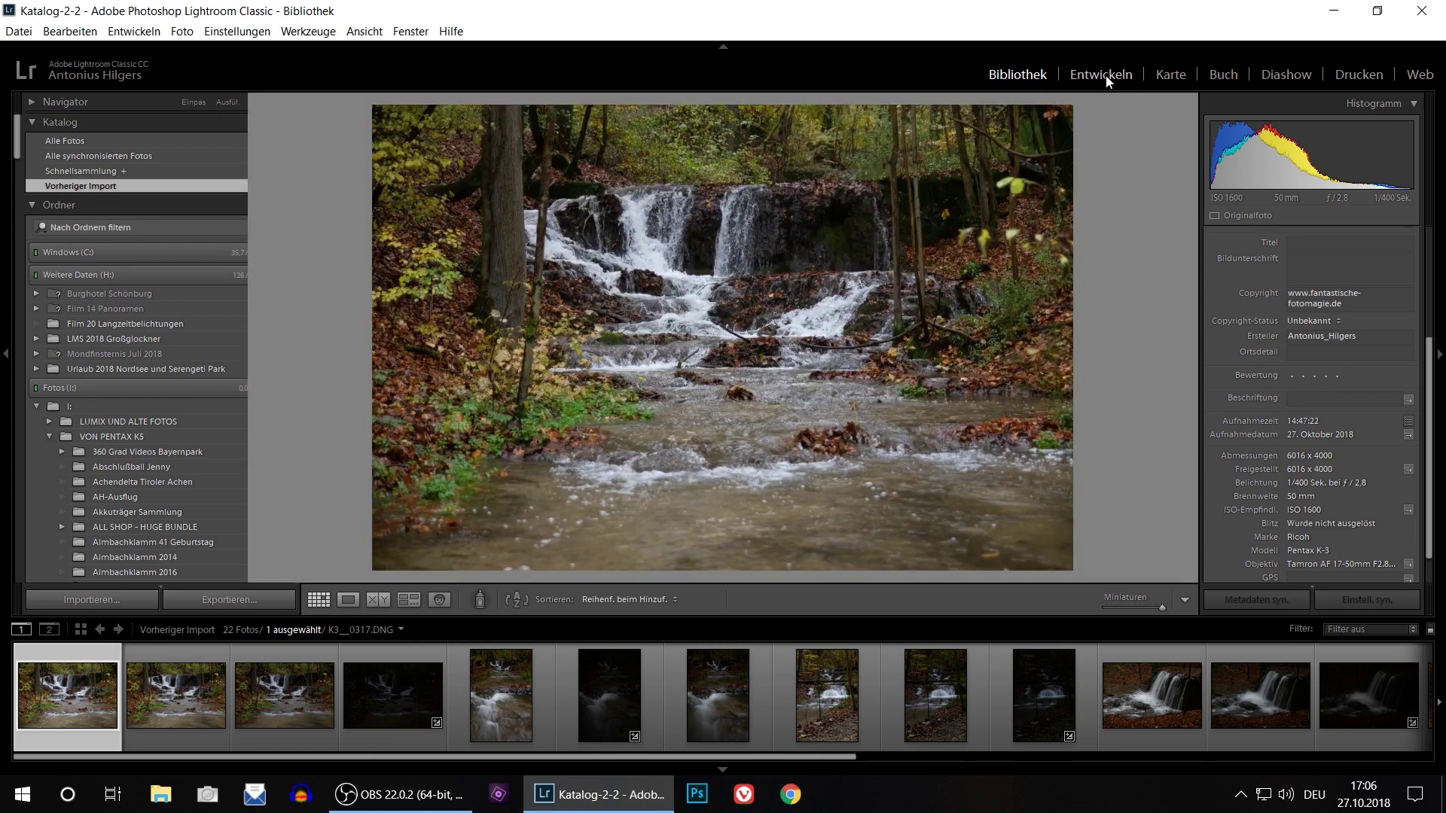
Examine the falling water and the lower cascades of K3__0317.DNG at 1:1, ending with the whole photo in view
click(712, 282)
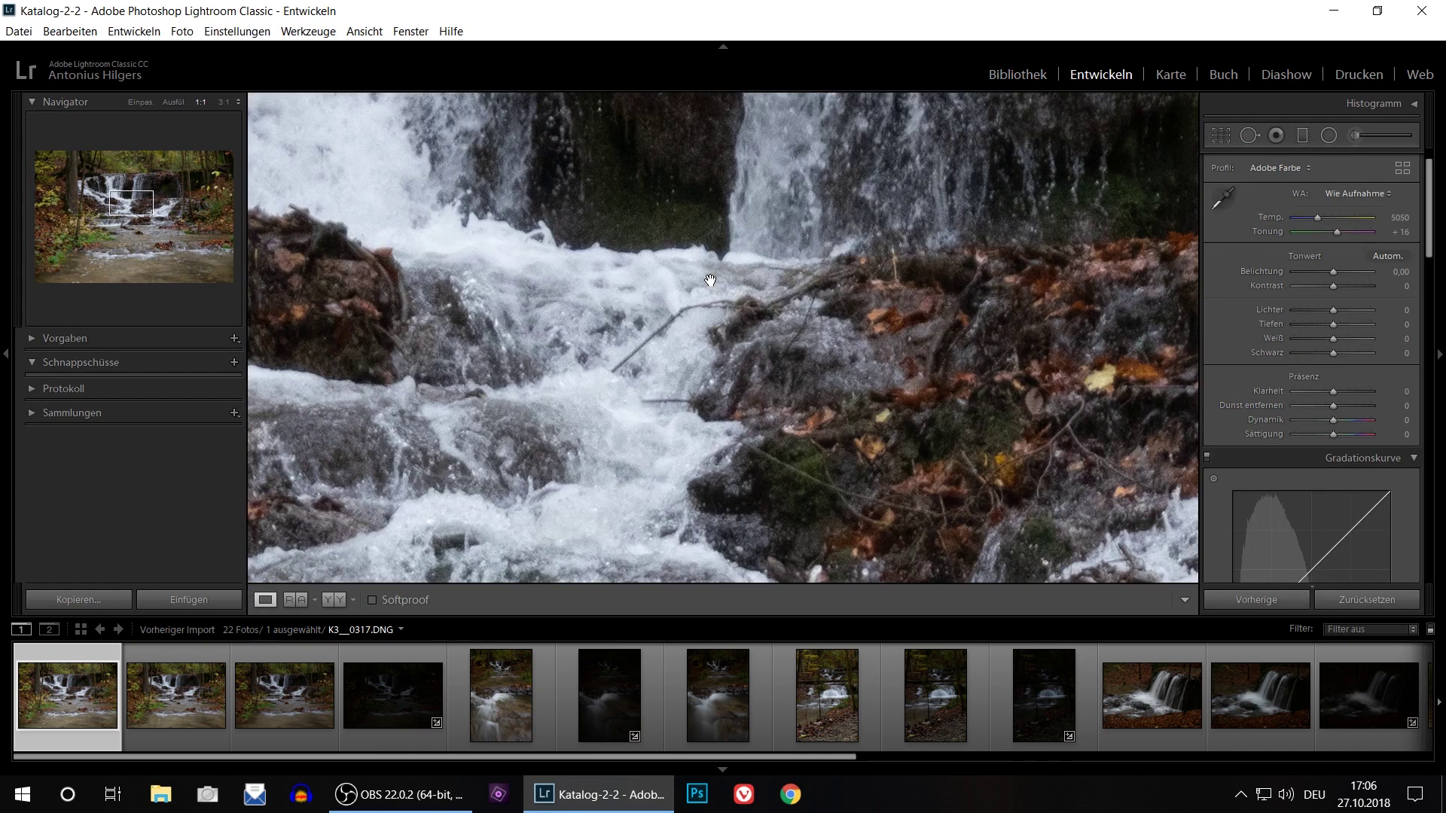
drag(384, 181, 685, 462)
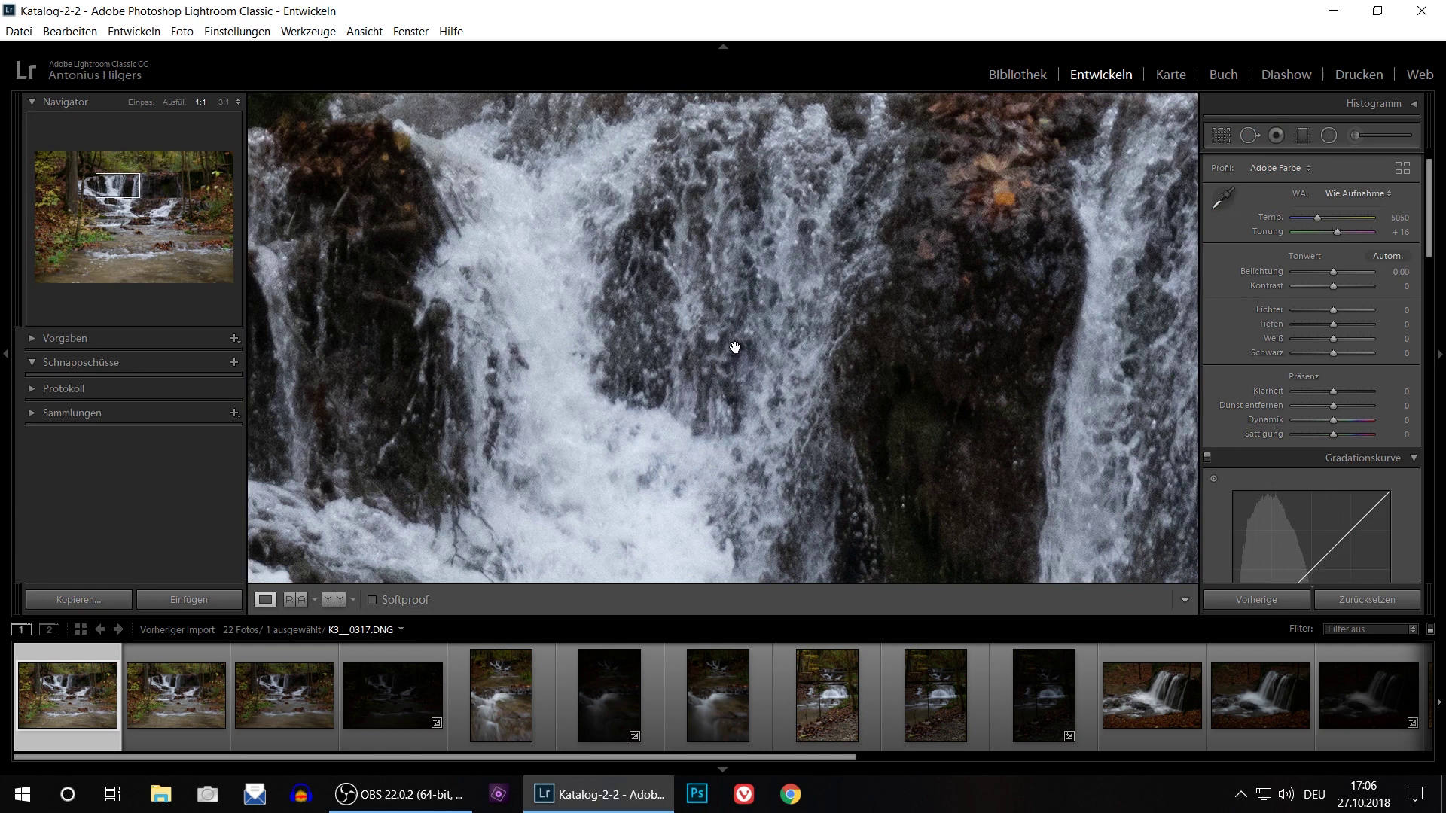
drag(753, 249, 758, 336)
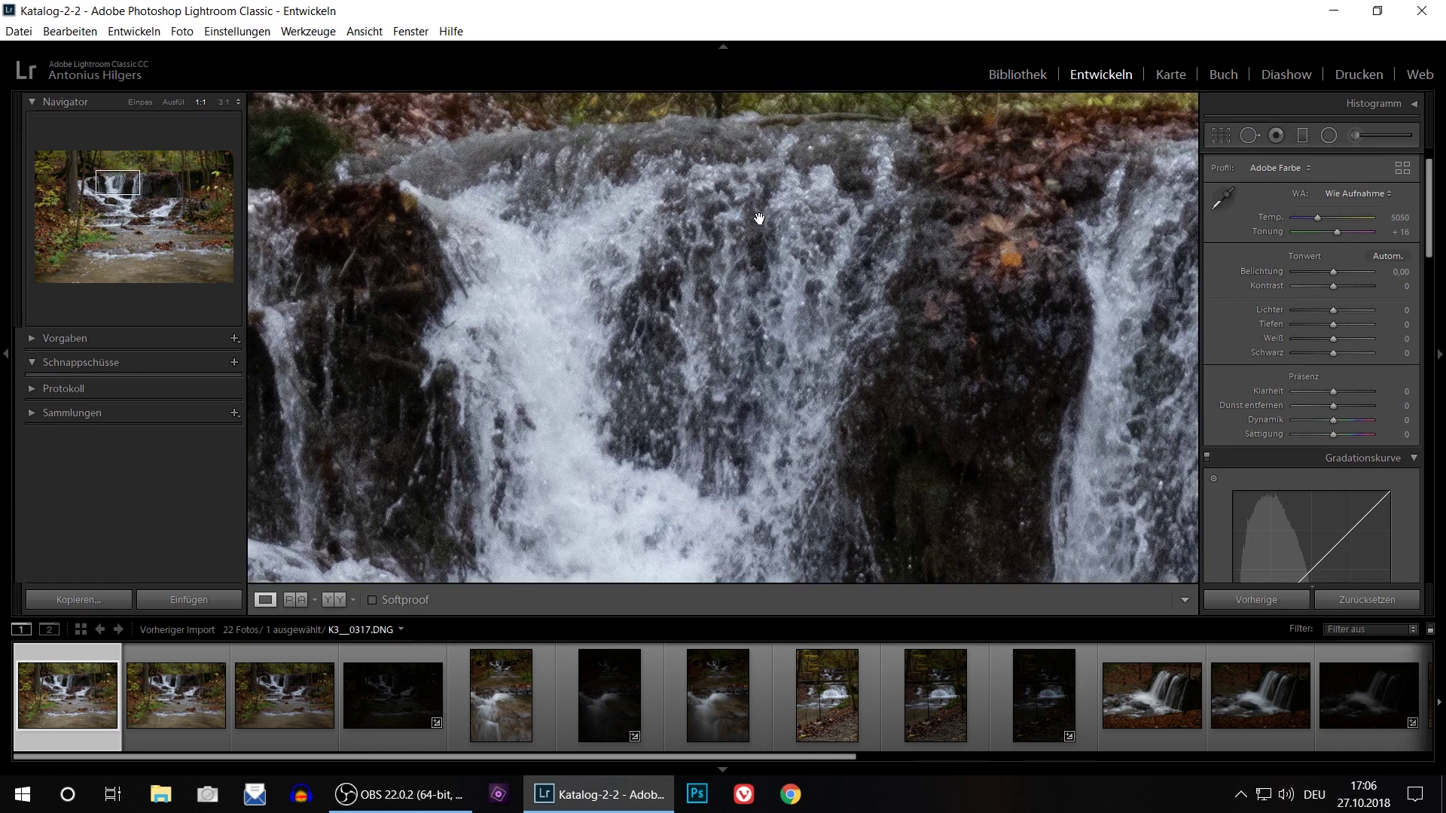
scroll(778, 420, down, 5)
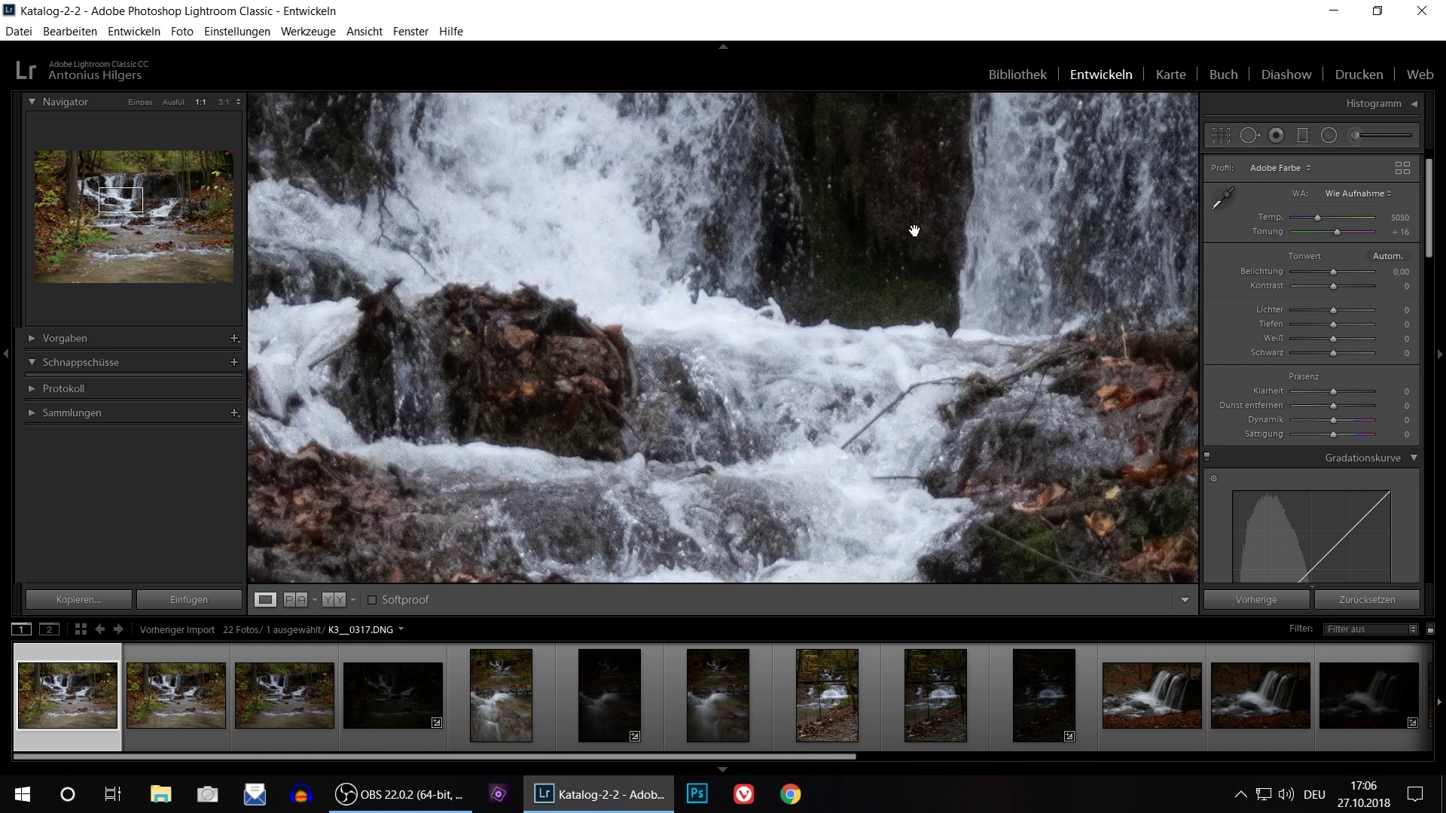
scroll(745, 535, down, 3)
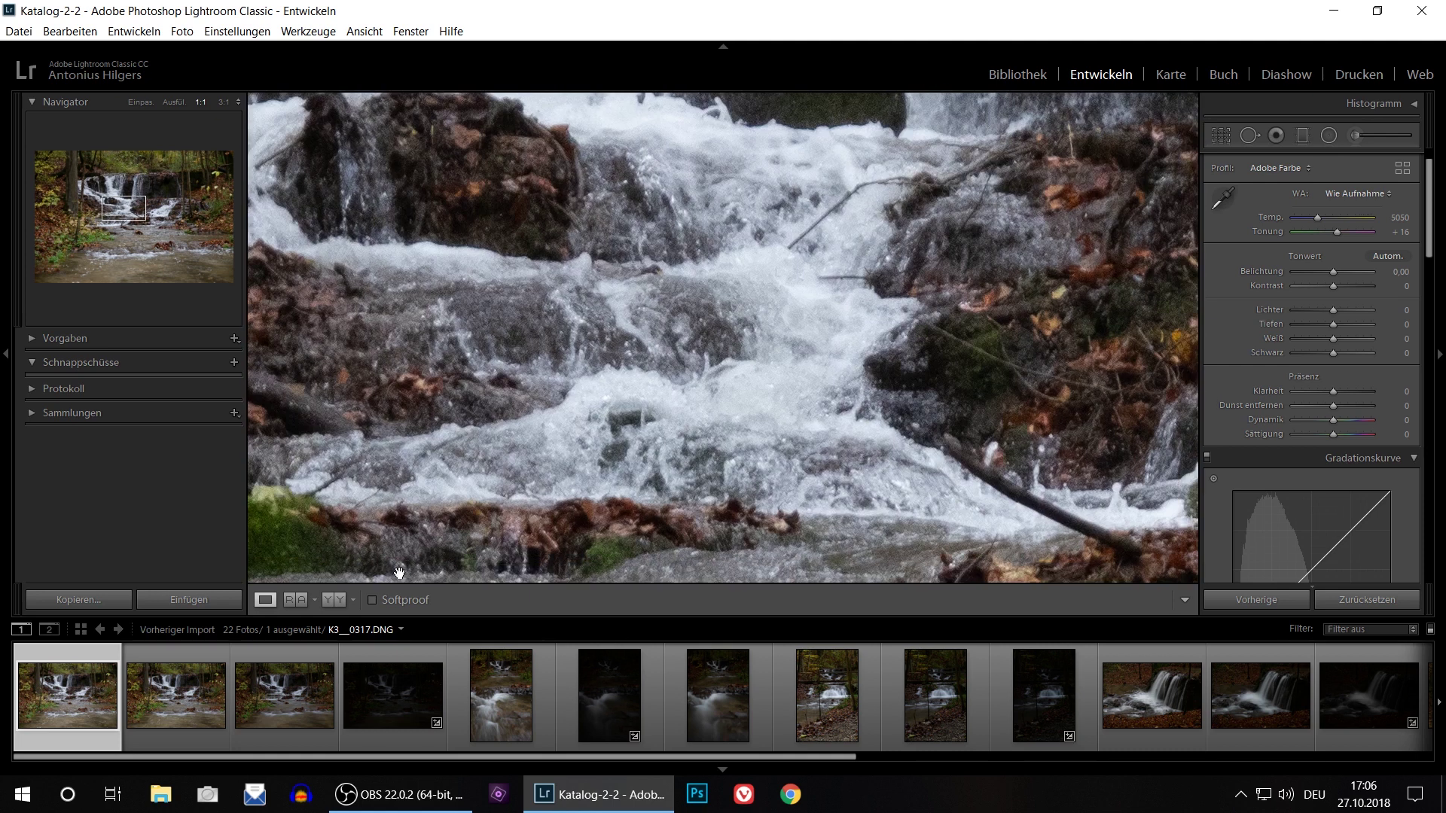
key(z)
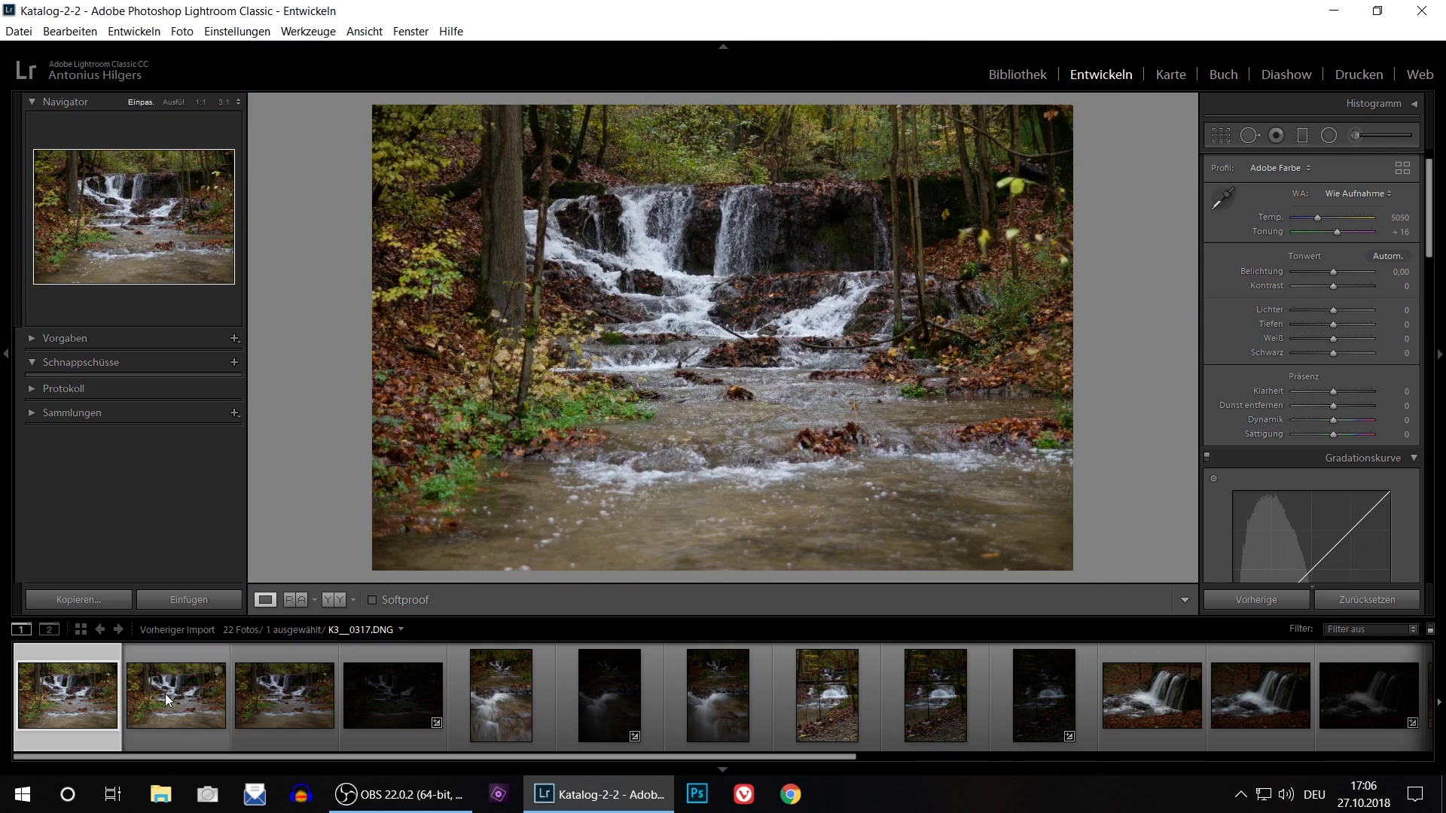
Compare the shutter speed, aperture and ISO metadata of K3__0319.DNG and K3__0317.DNG in the Library module
click(165, 694)
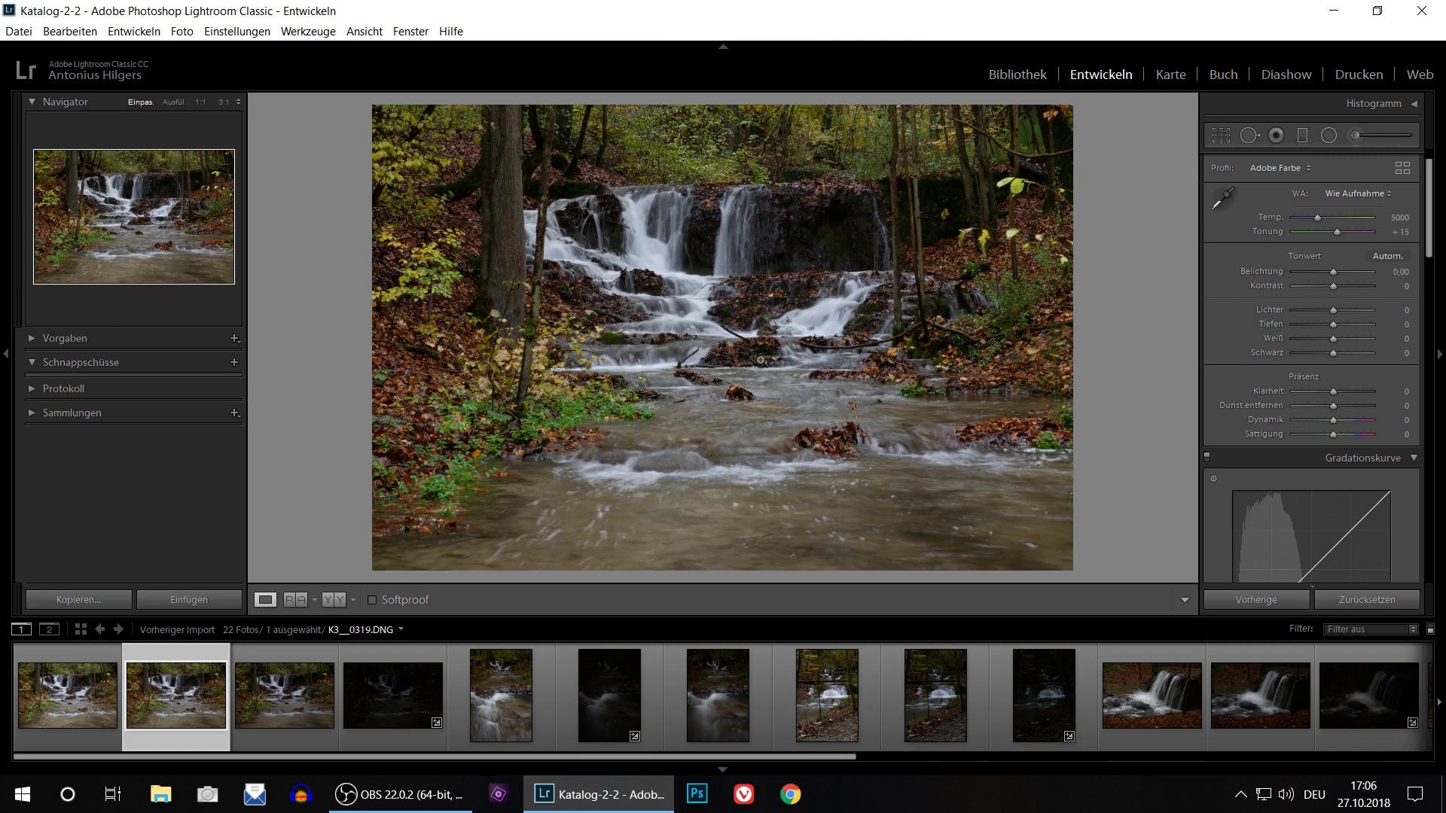
click(1007, 79)
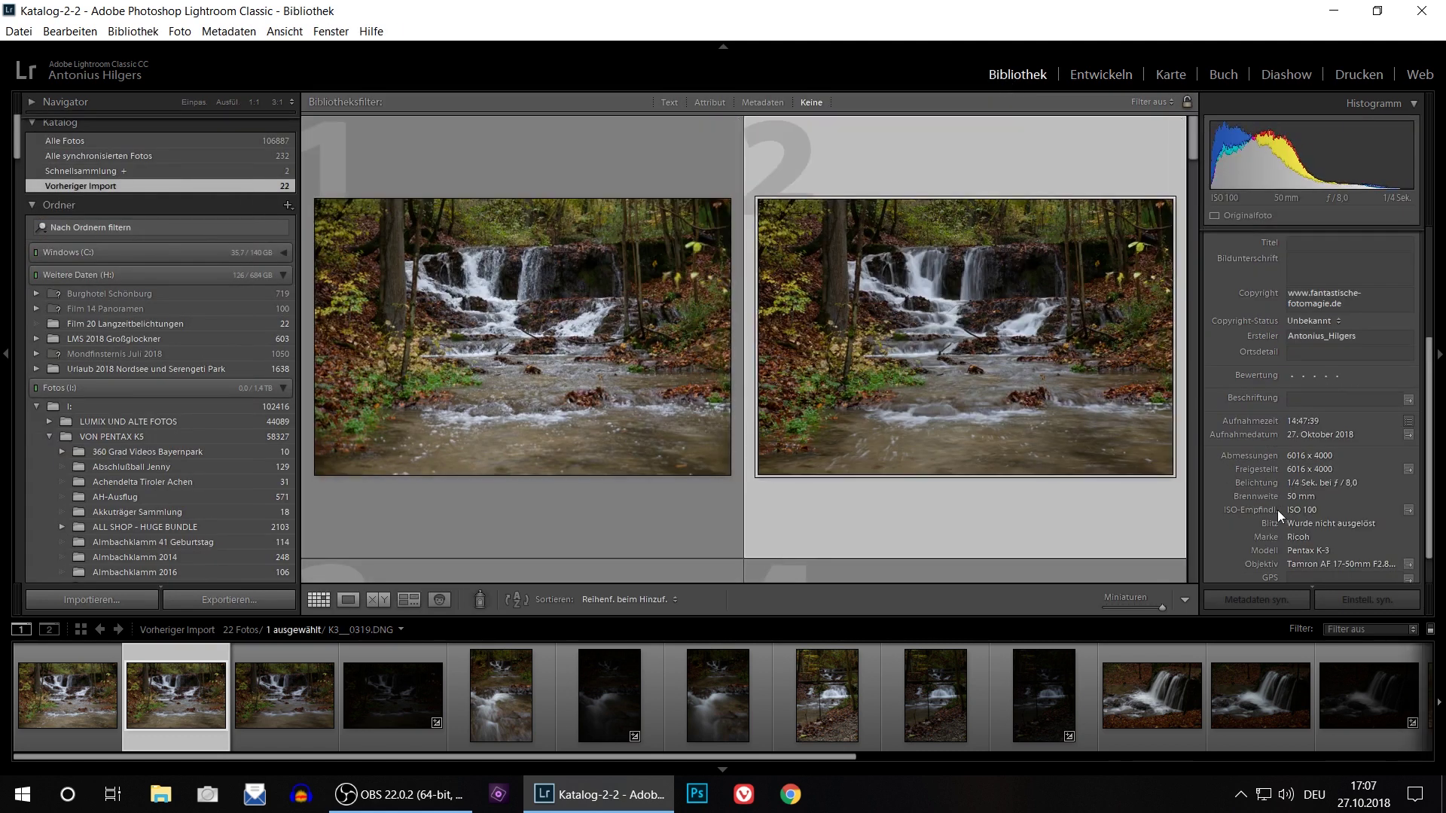
click(75, 695)
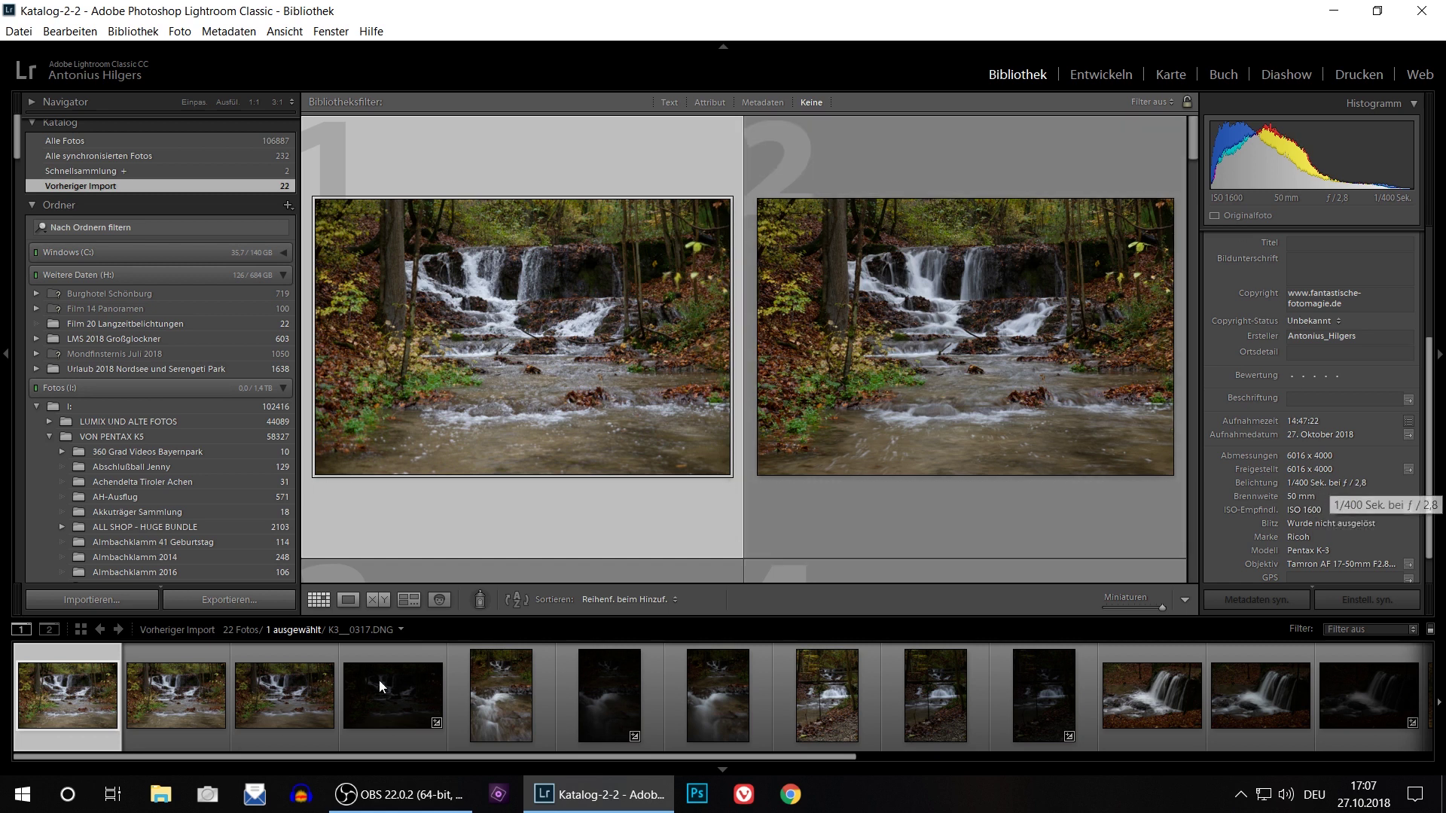
click(198, 711)
click(1126, 552)
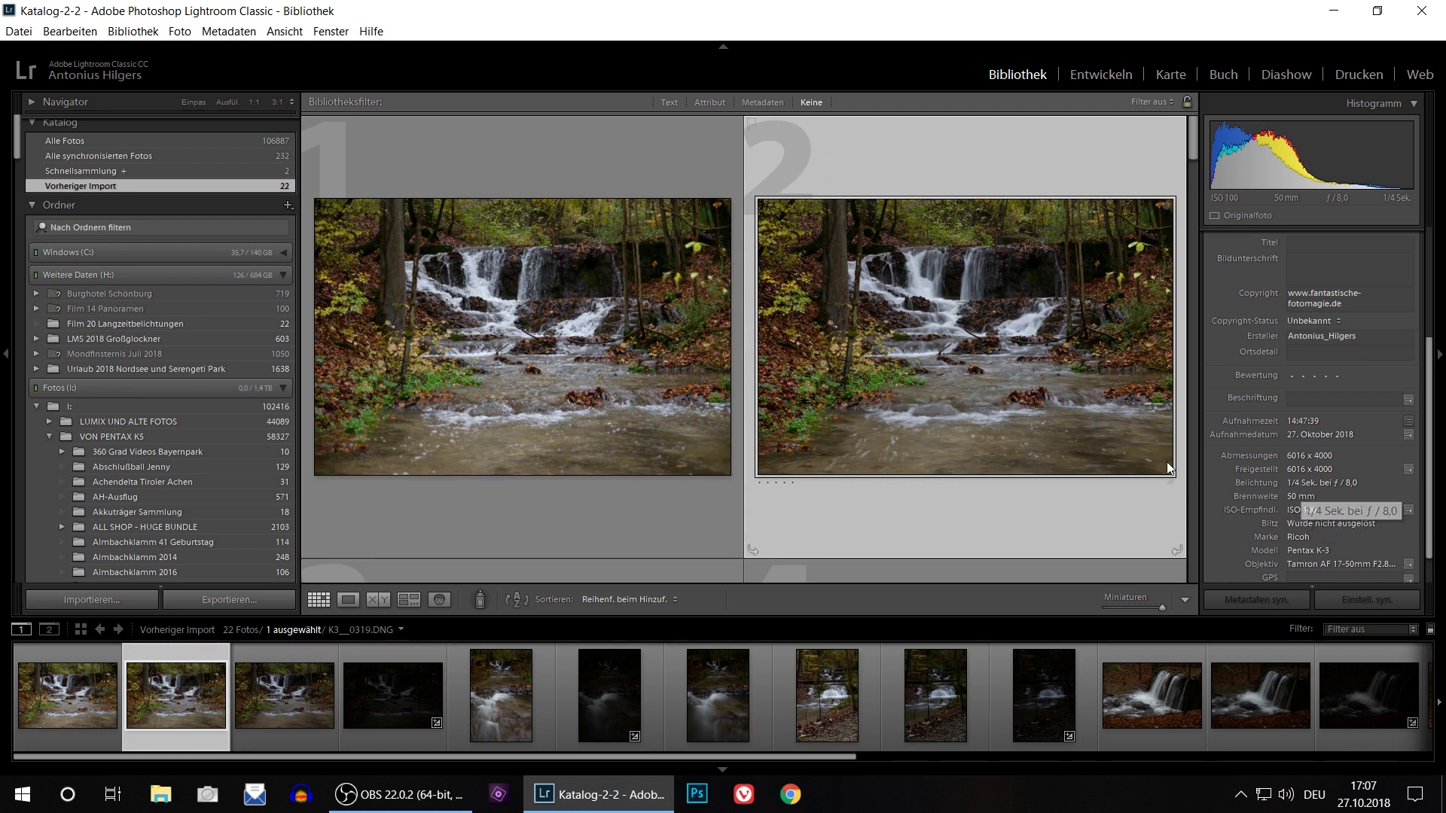
Inspect the upper waterfall of K3__0317.DNG at 1:1 in the Develop module
click(1107, 76)
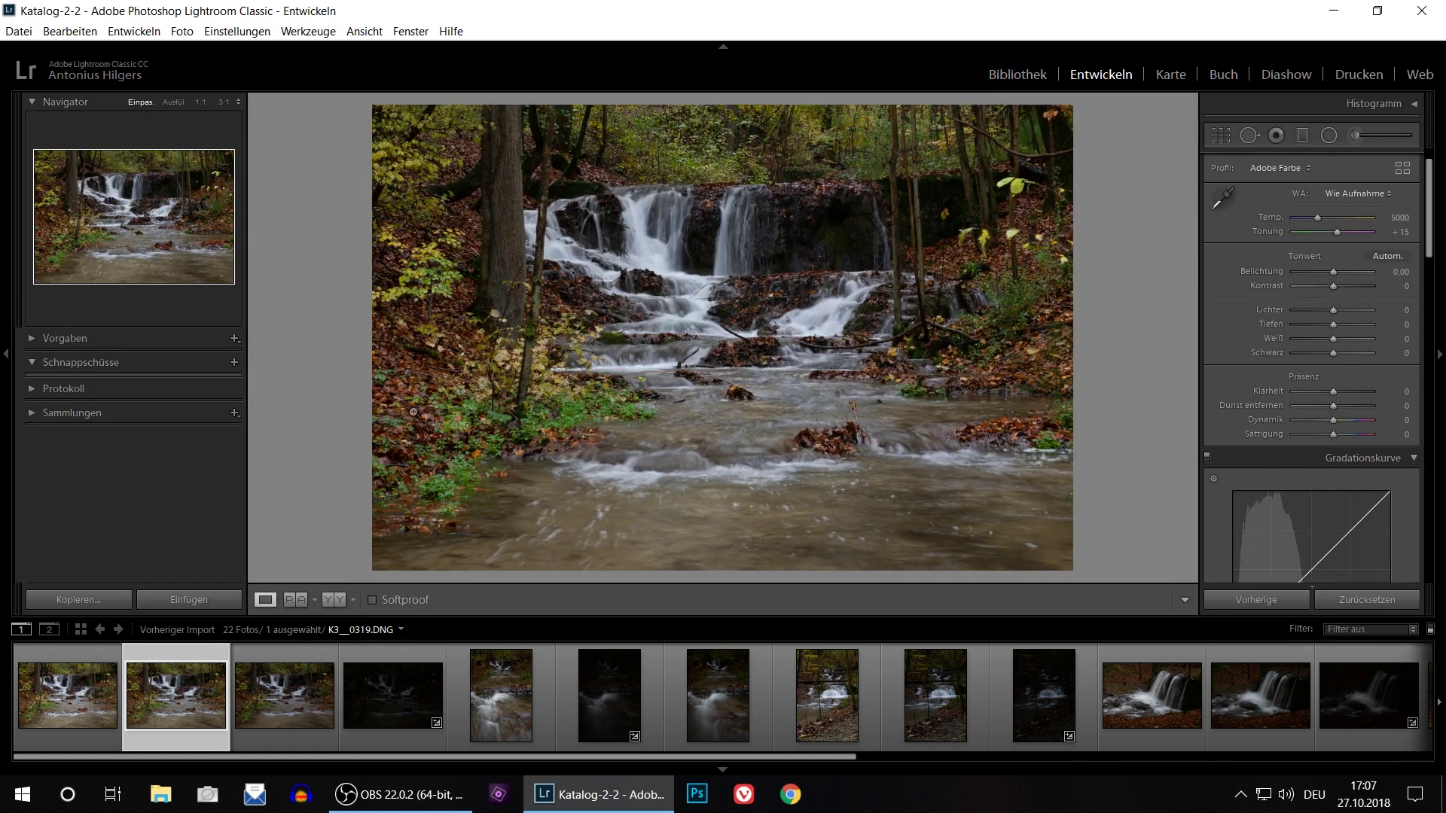
click(61, 676)
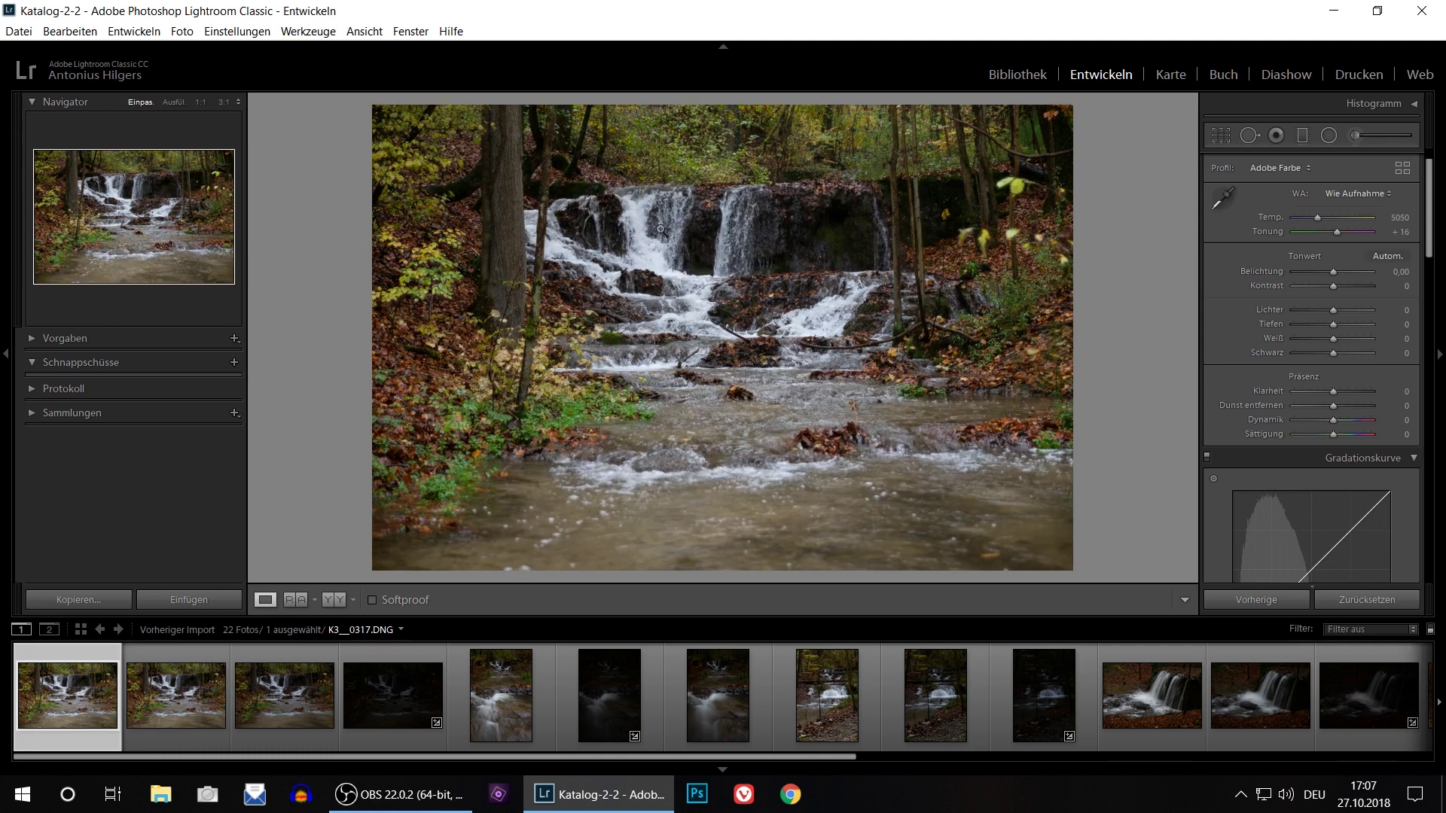
click(661, 229)
drag(687, 236, 691, 355)
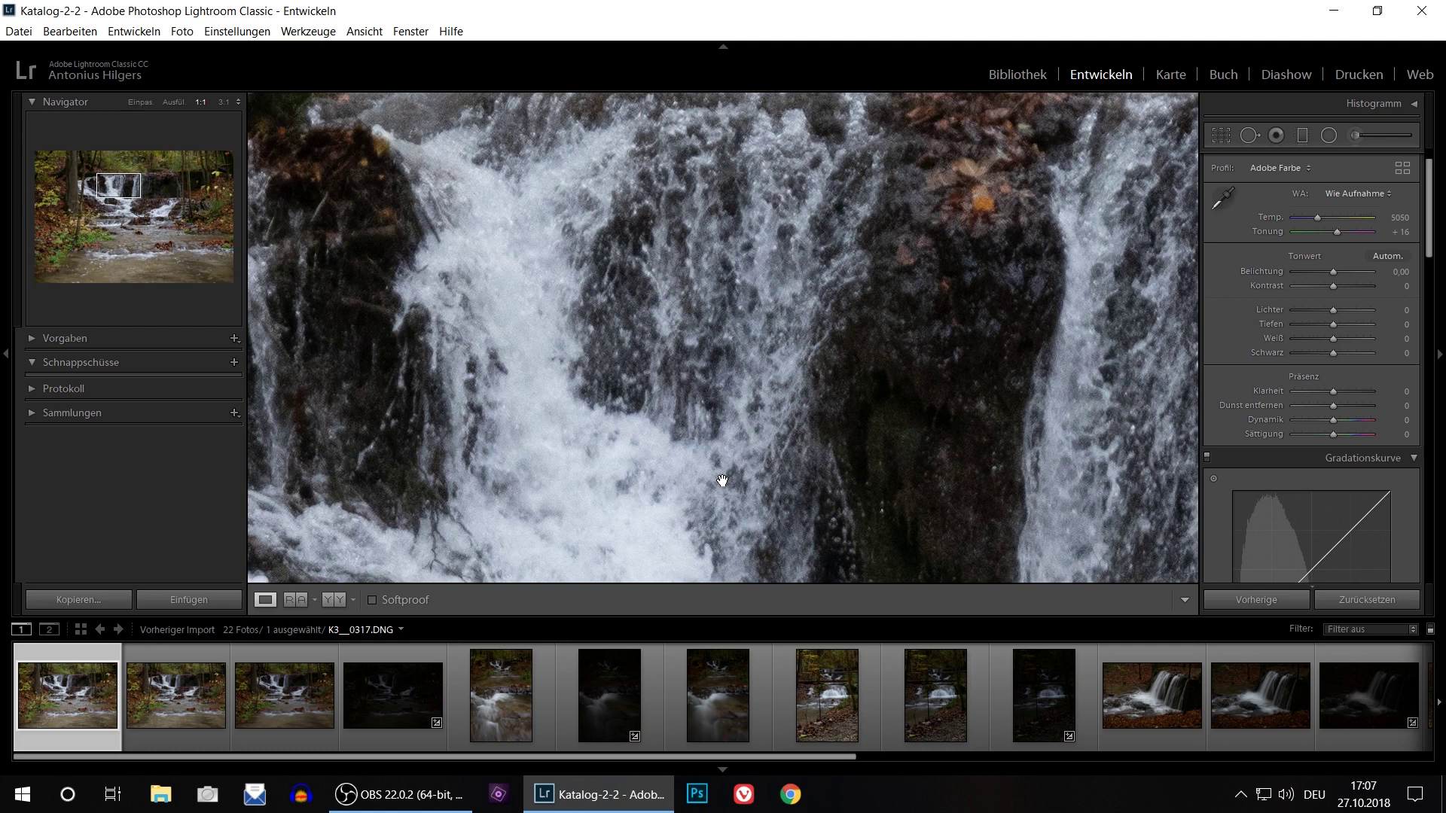
Examine the motion blur of the water in K3__0319.DNG at 1:1, from the lower cascades to the upper fall
click(183, 684)
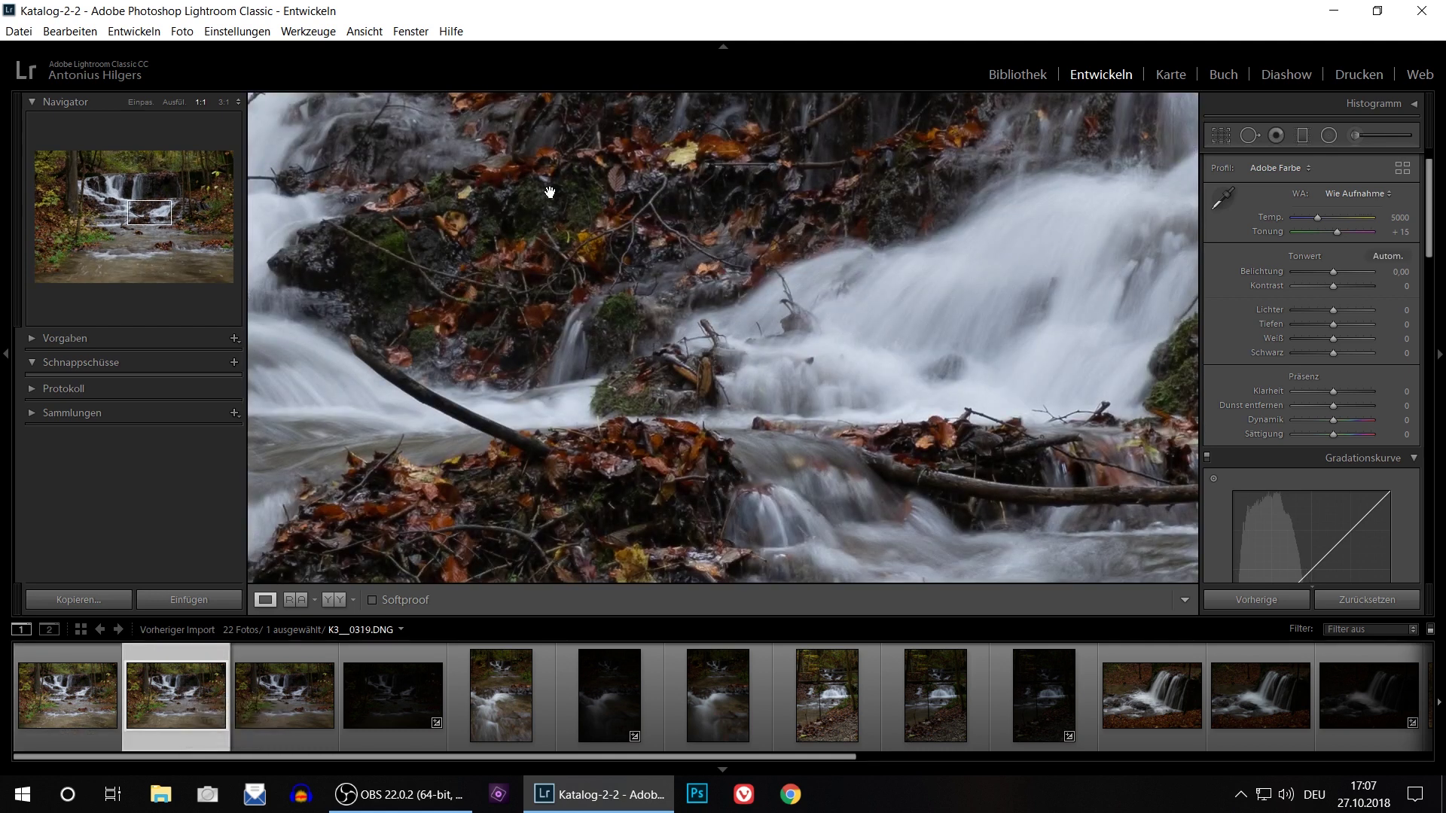
drag(548, 187, 851, 419)
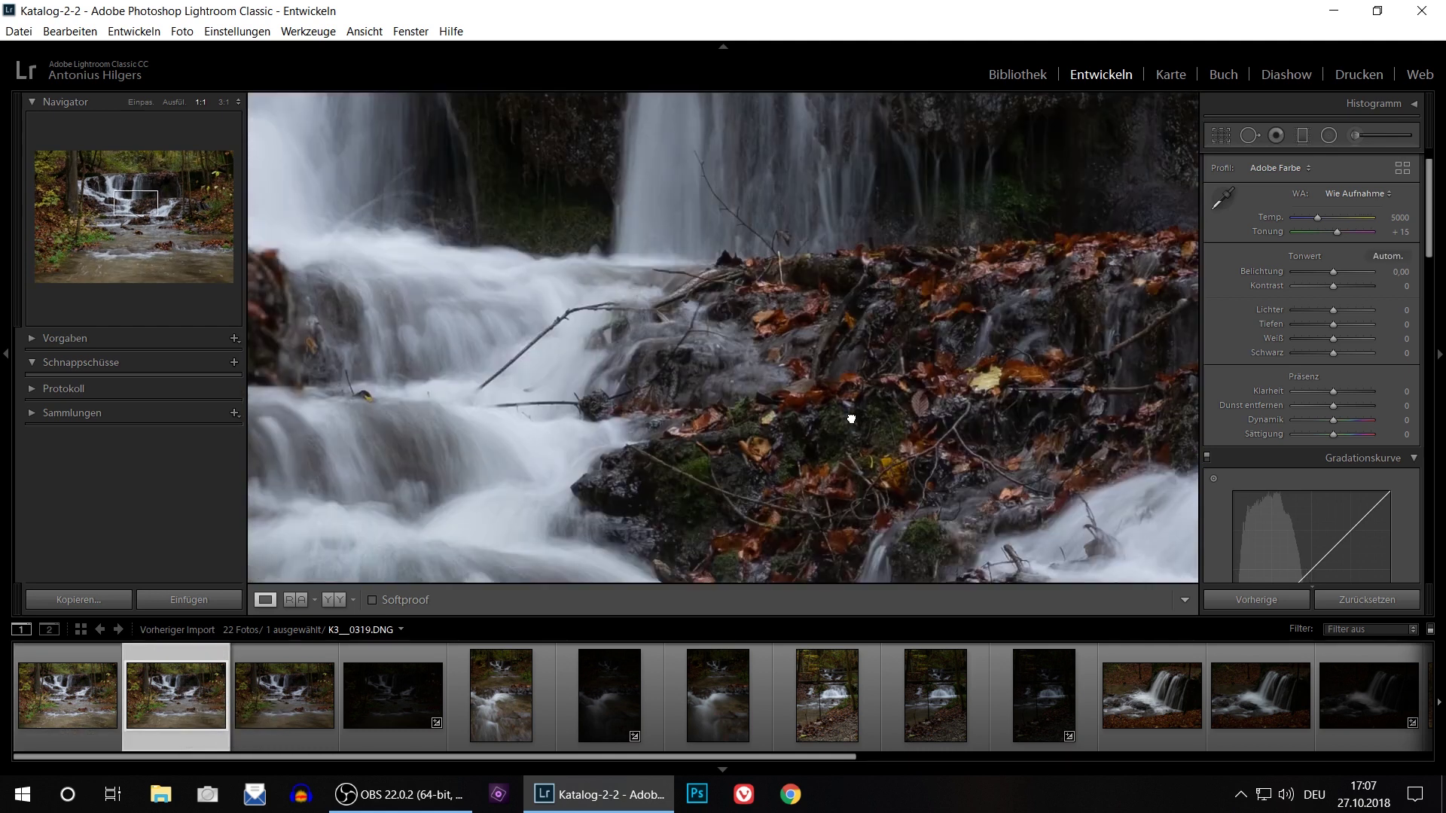
drag(598, 242, 849, 382)
drag(669, 248, 775, 332)
click(805, 275)
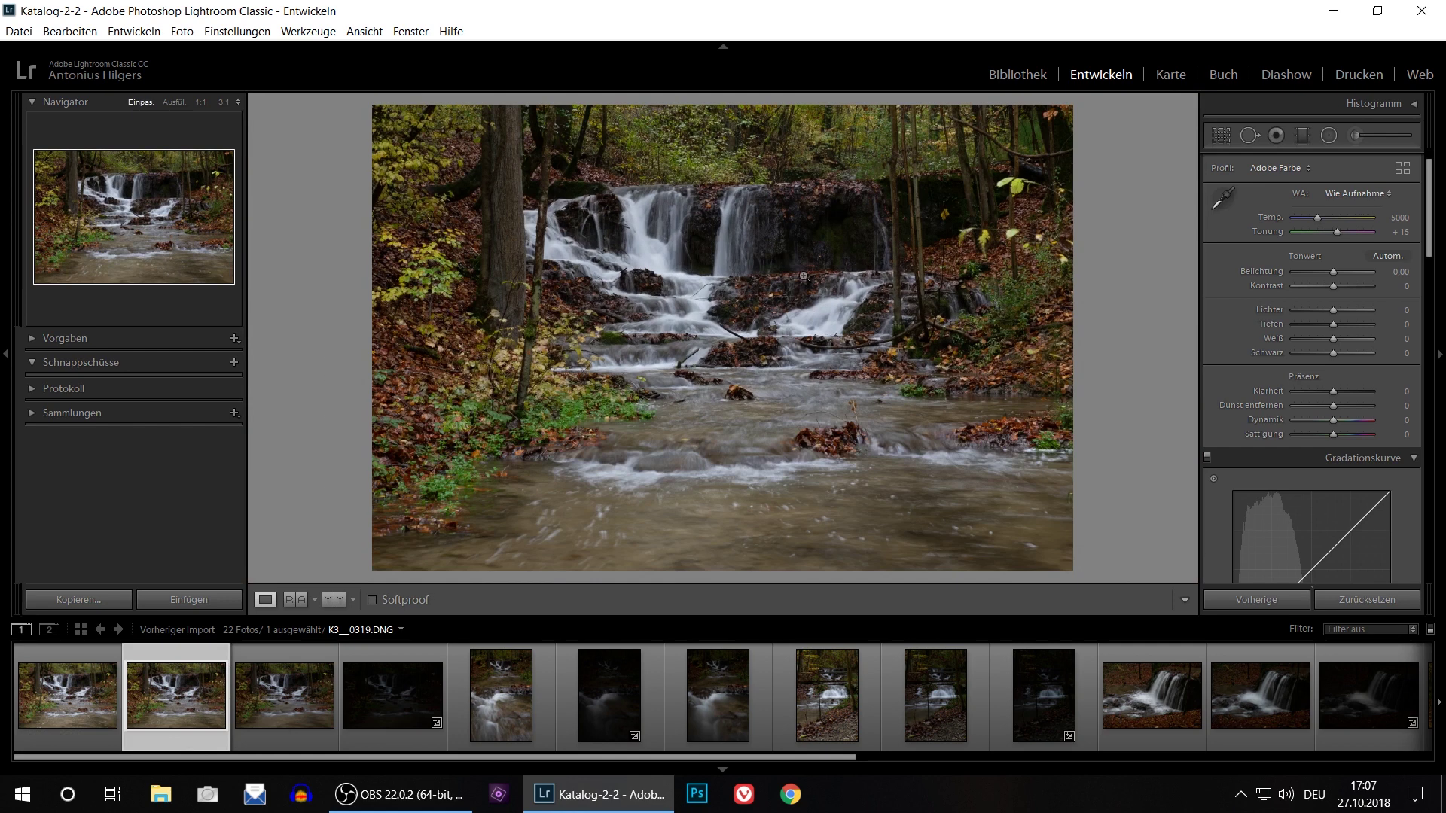
click(598, 226)
drag(617, 216, 777, 356)
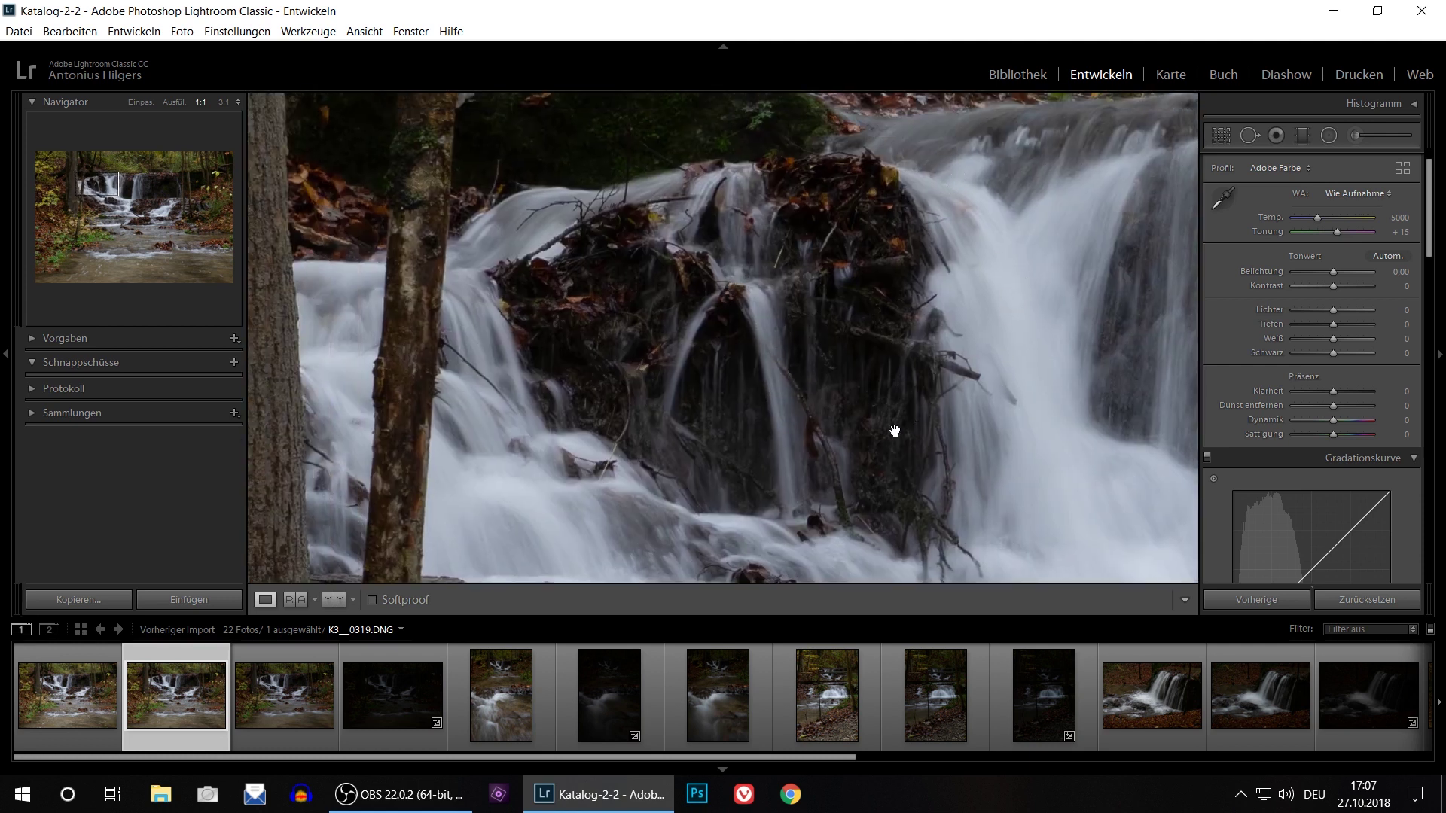
View K3__0320.DNG and compare its exposure metadata with that of K3__0319.DNG in the Library module
click(279, 697)
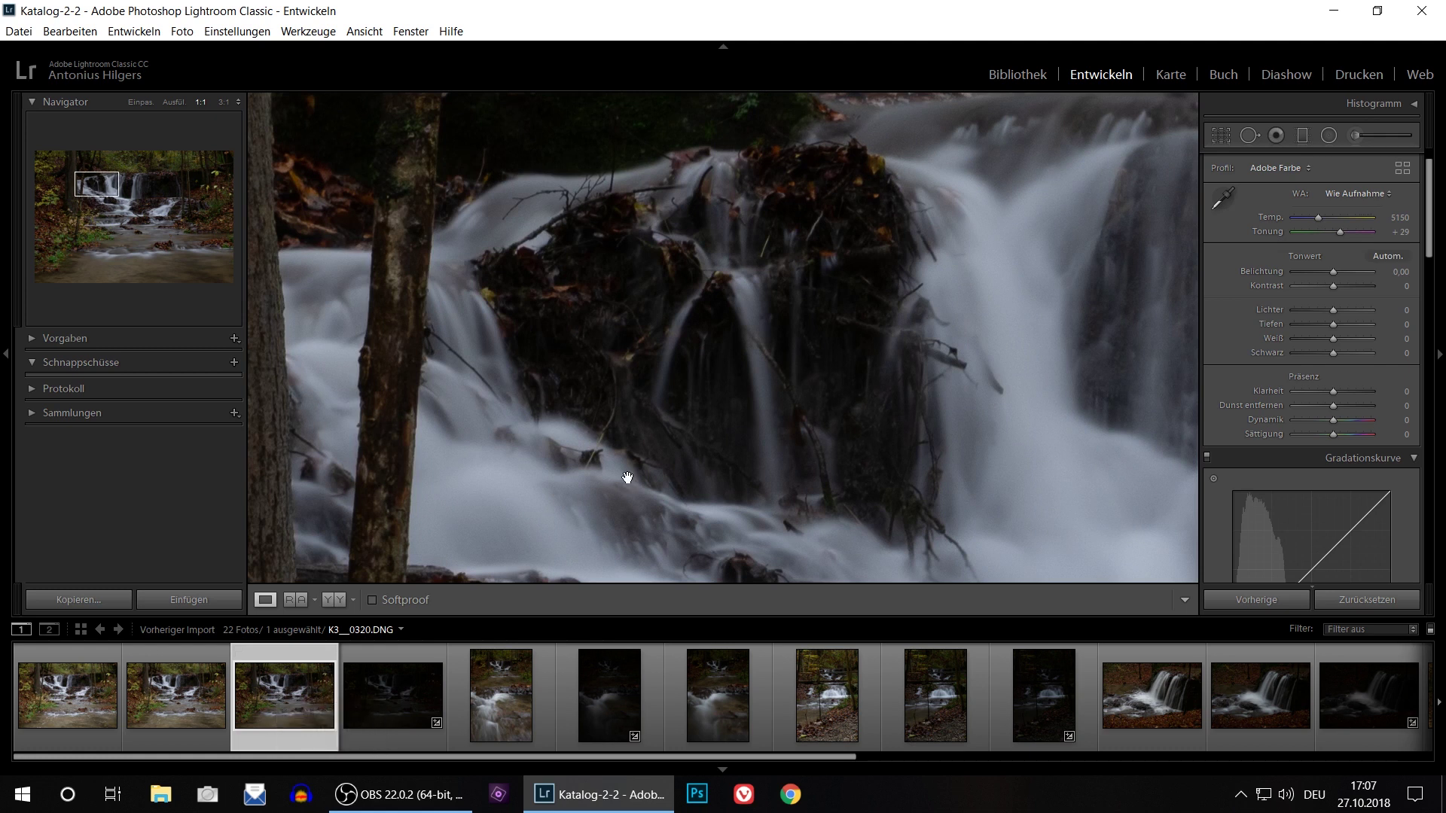
click(1031, 78)
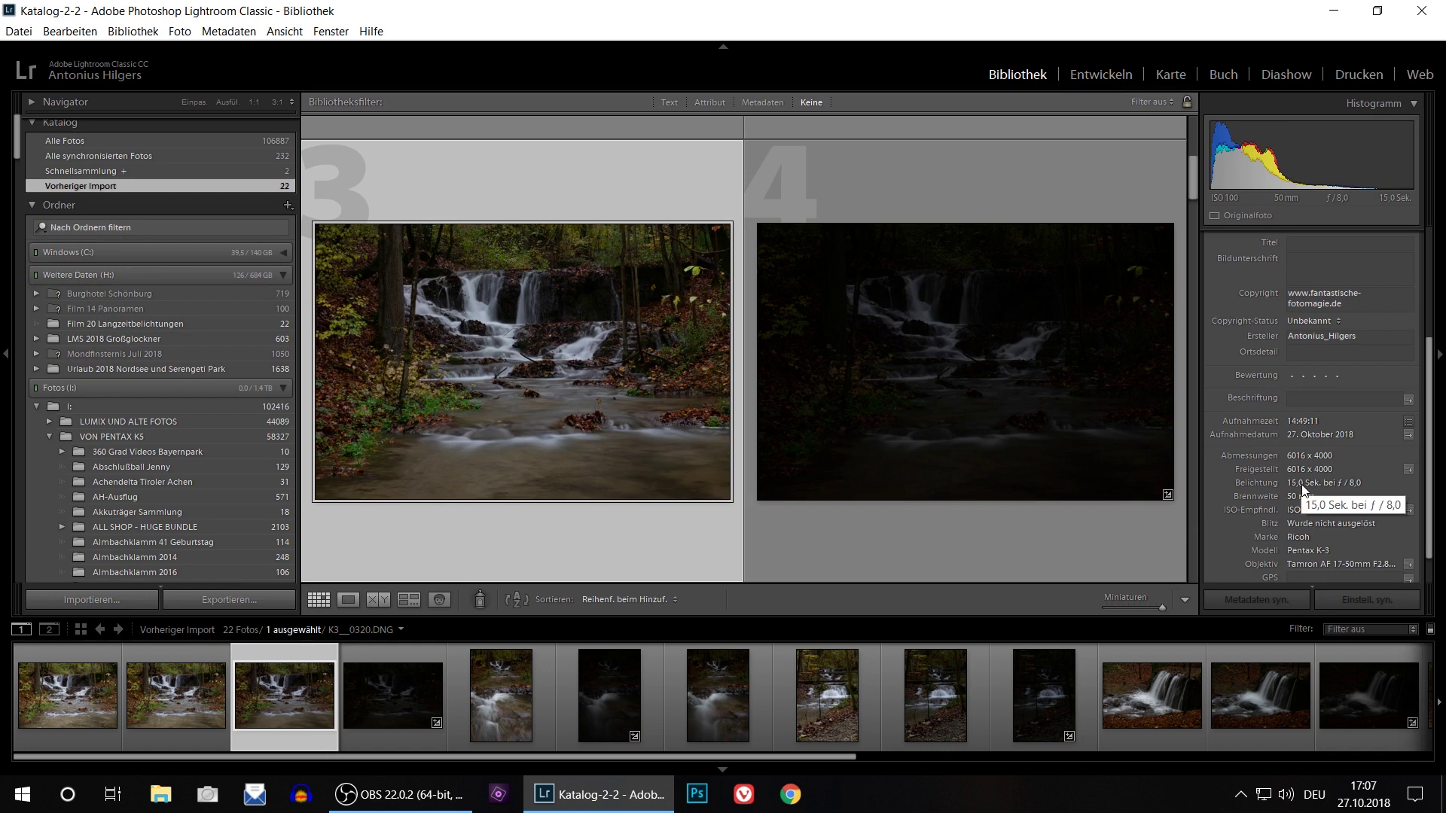
key(Left)
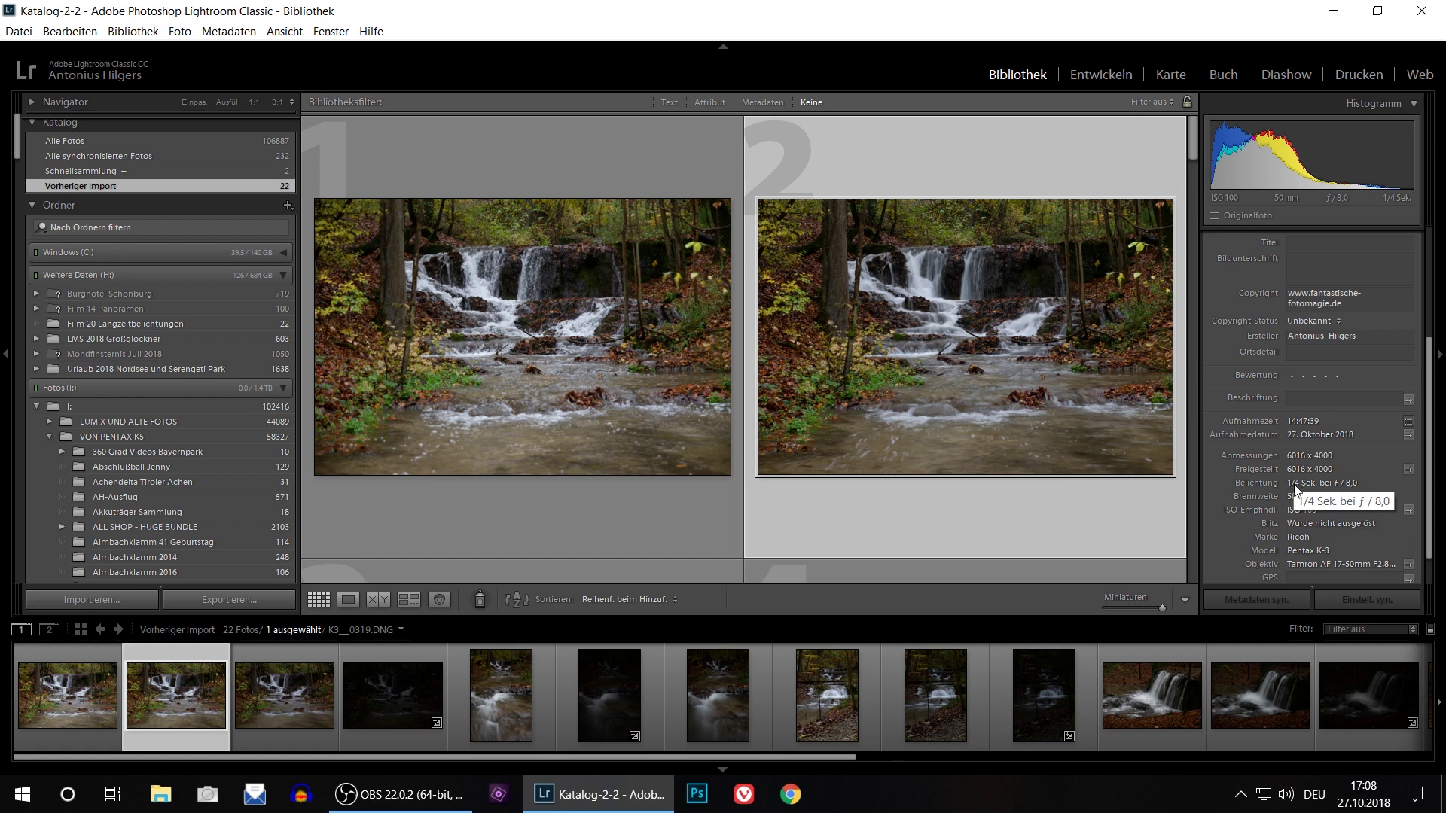
click(286, 693)
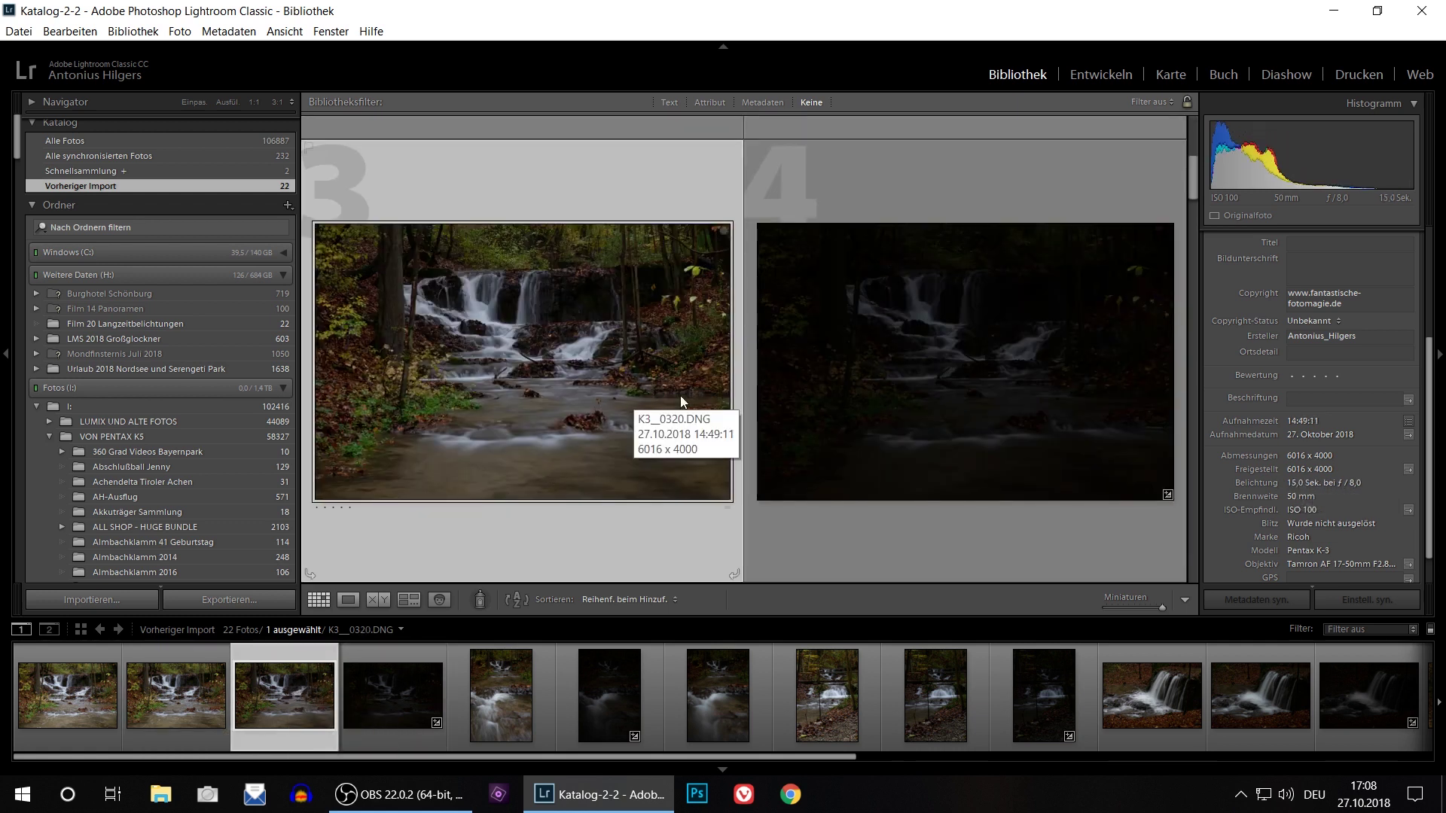
Compare the smoothness of the upper waterfall in K3__0320.DNG and K3__0319.DNG at 1:1 in the Develop module
click(1102, 79)
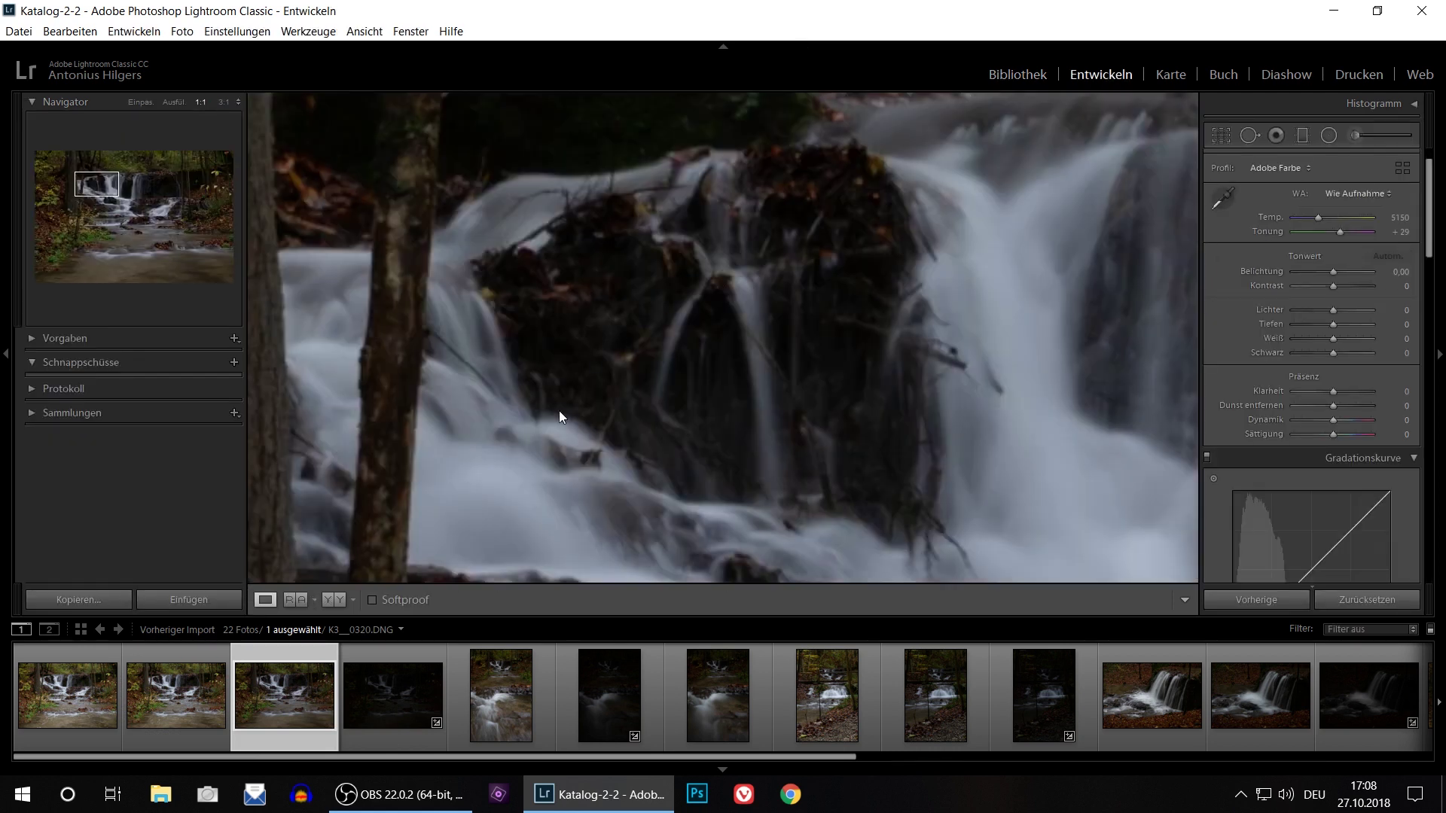
drag(946, 310, 678, 322)
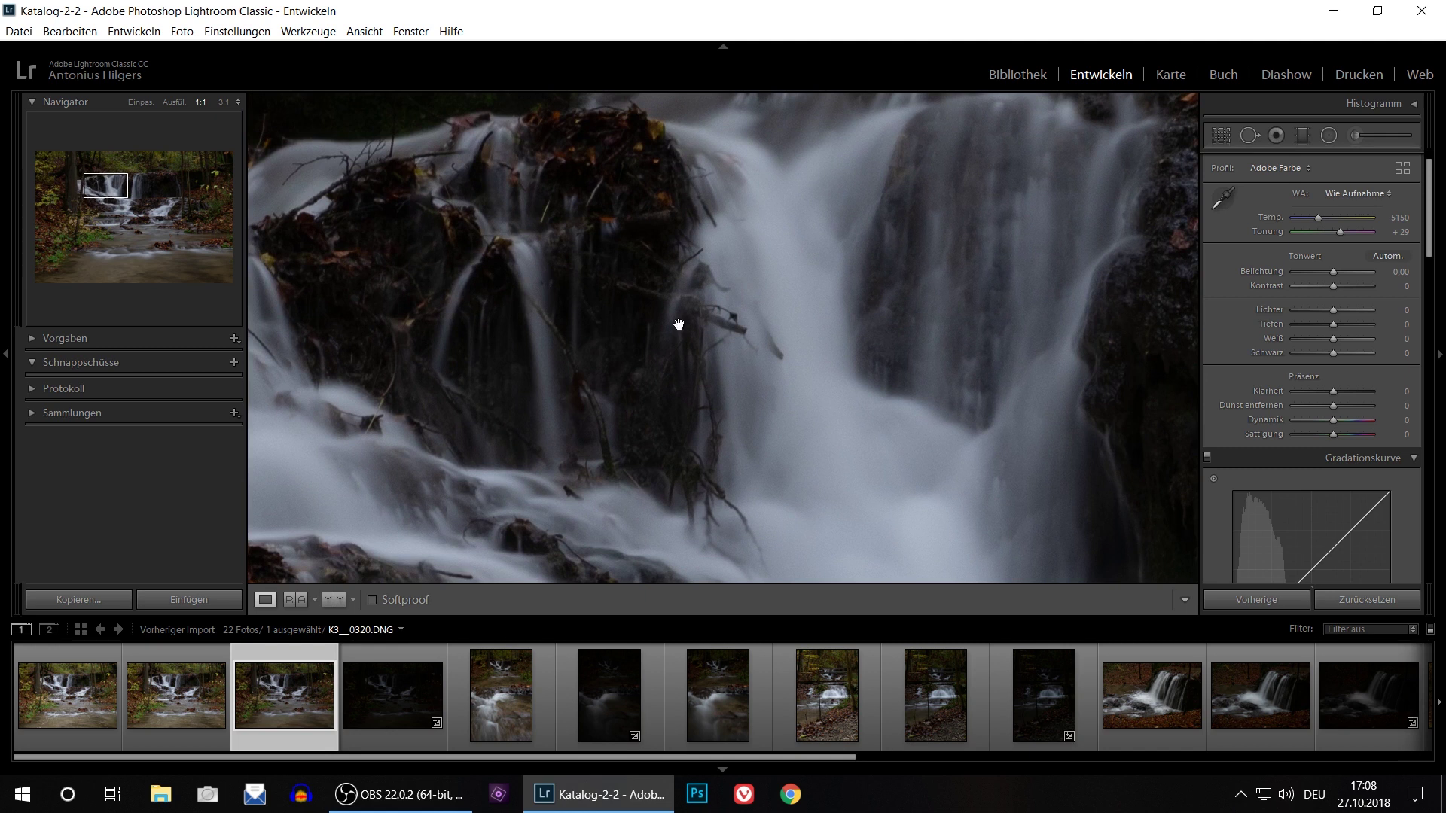
click(180, 680)
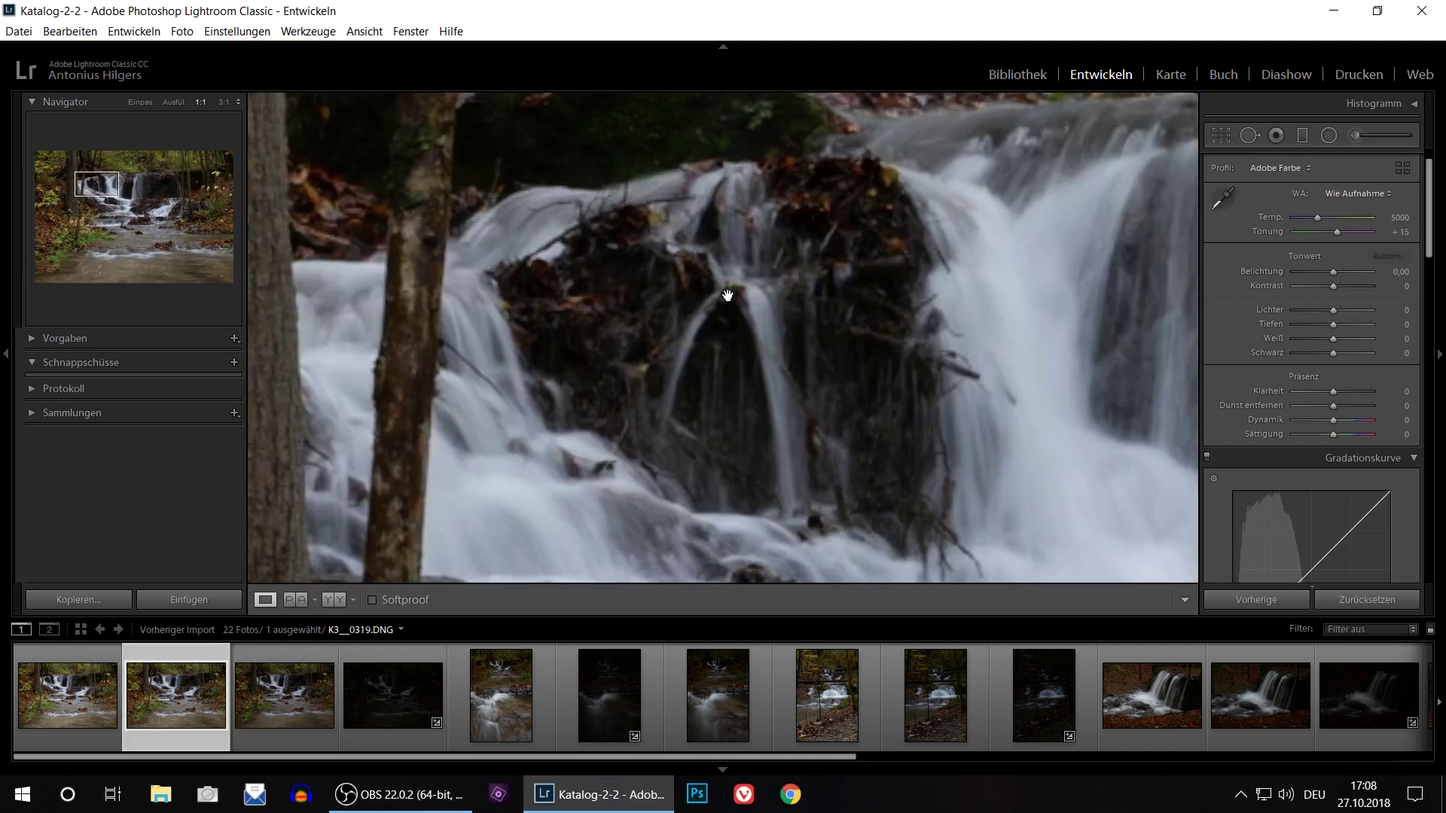
drag(1000, 285, 791, 270)
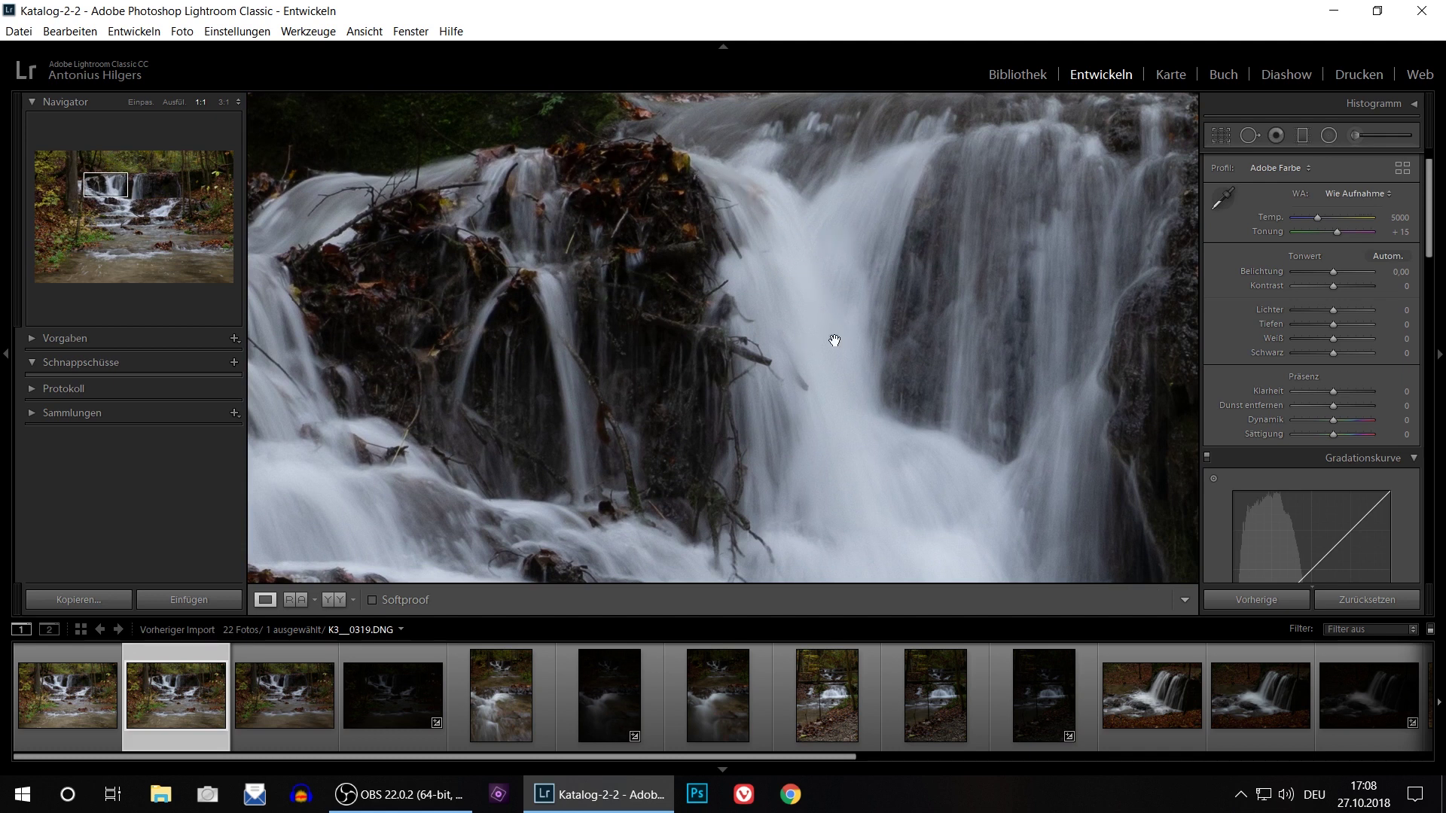
click(300, 703)
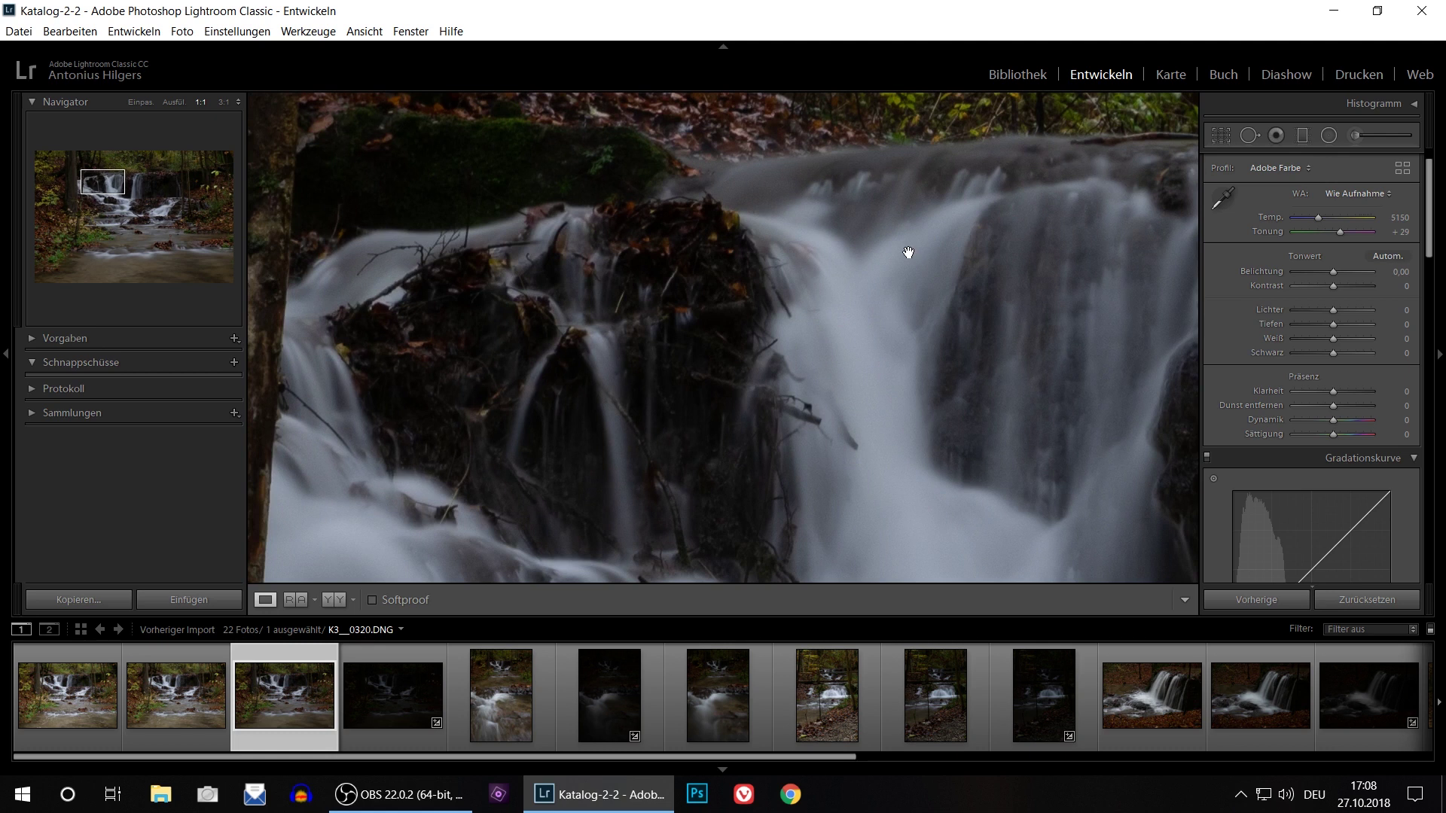
Inspect the dark photo K3__0321.DNG at 1:1 and check its exposure metadata in the Library module
click(387, 683)
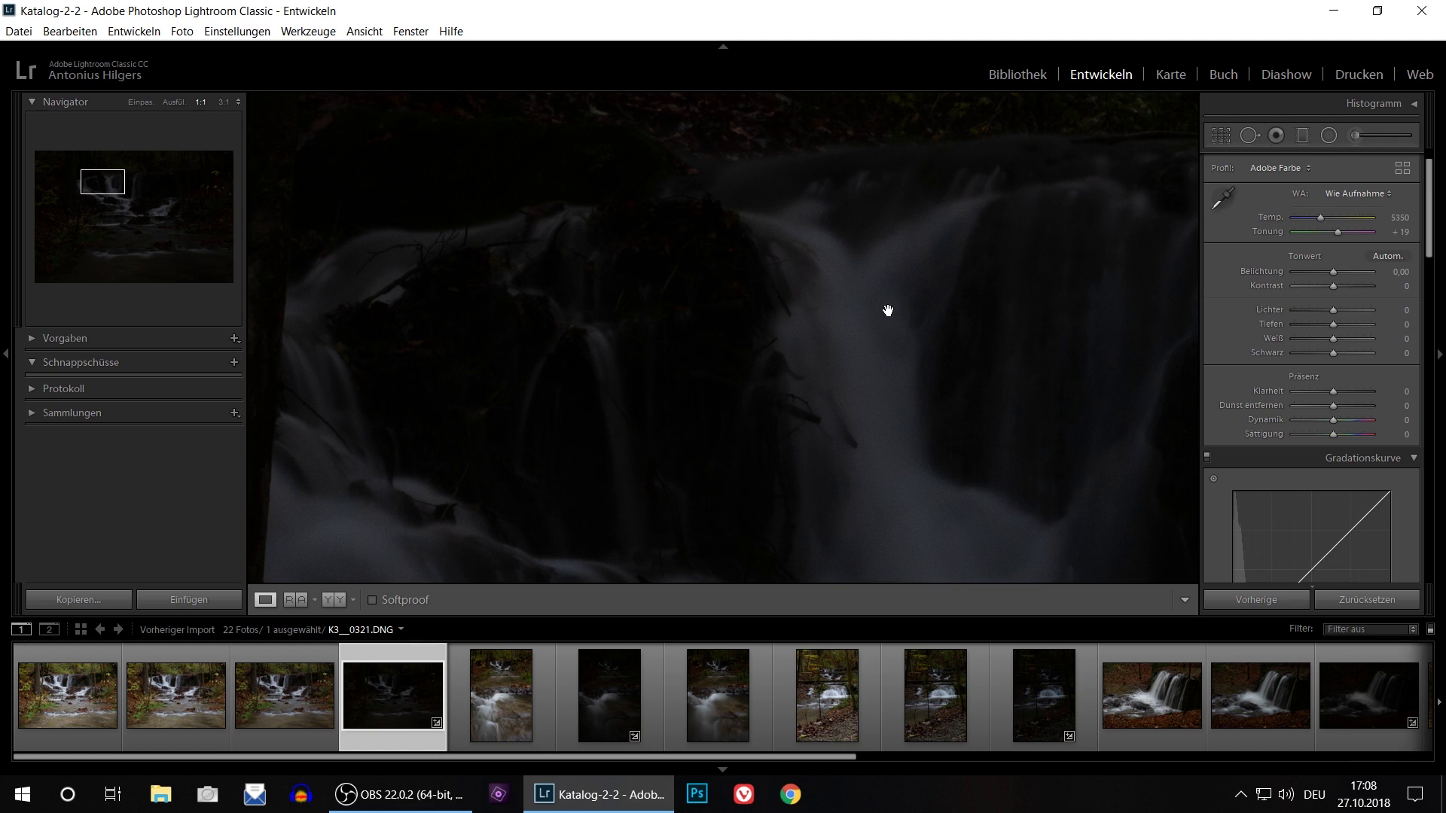
drag(888, 310, 784, 297)
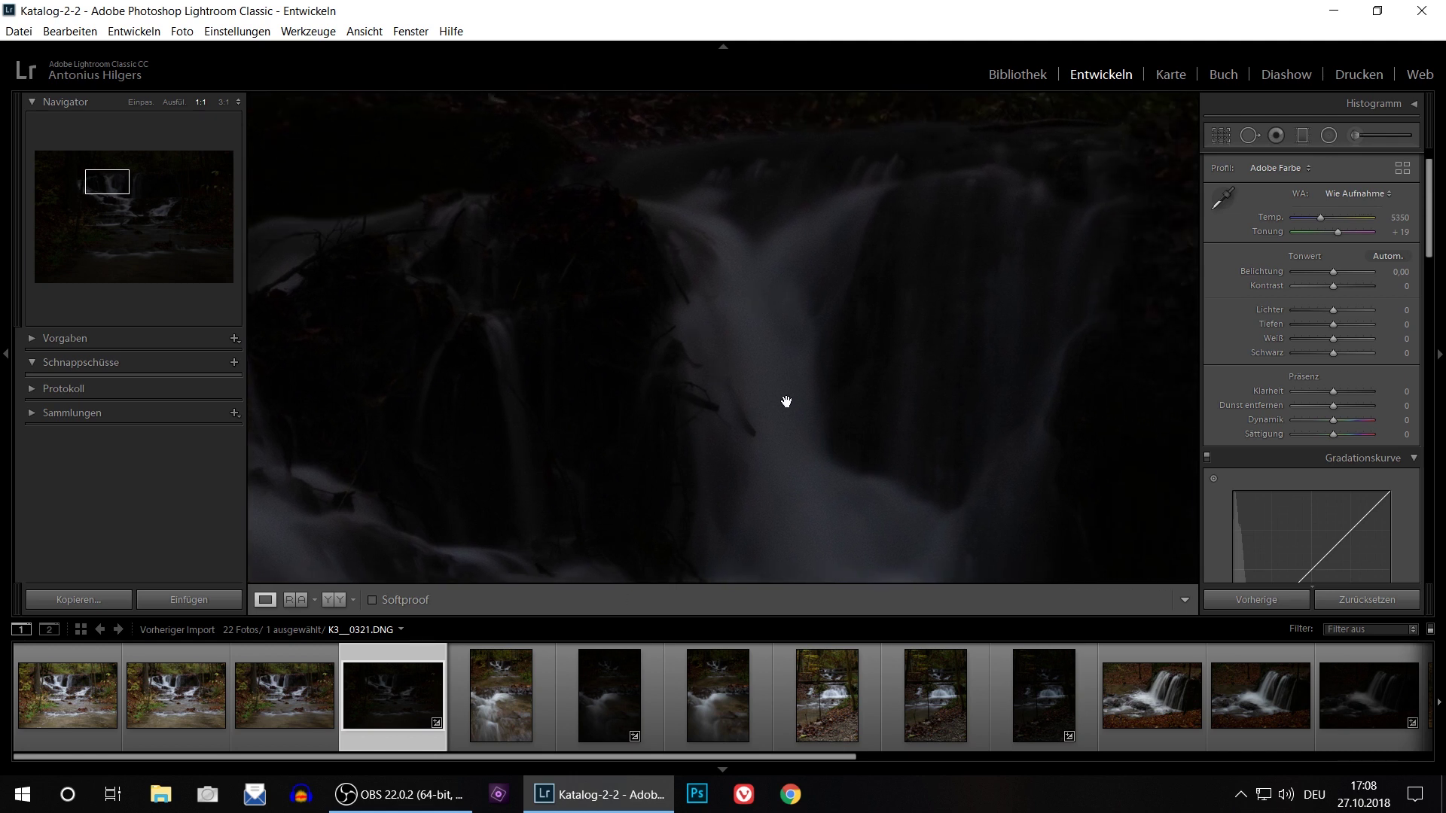
click(1015, 75)
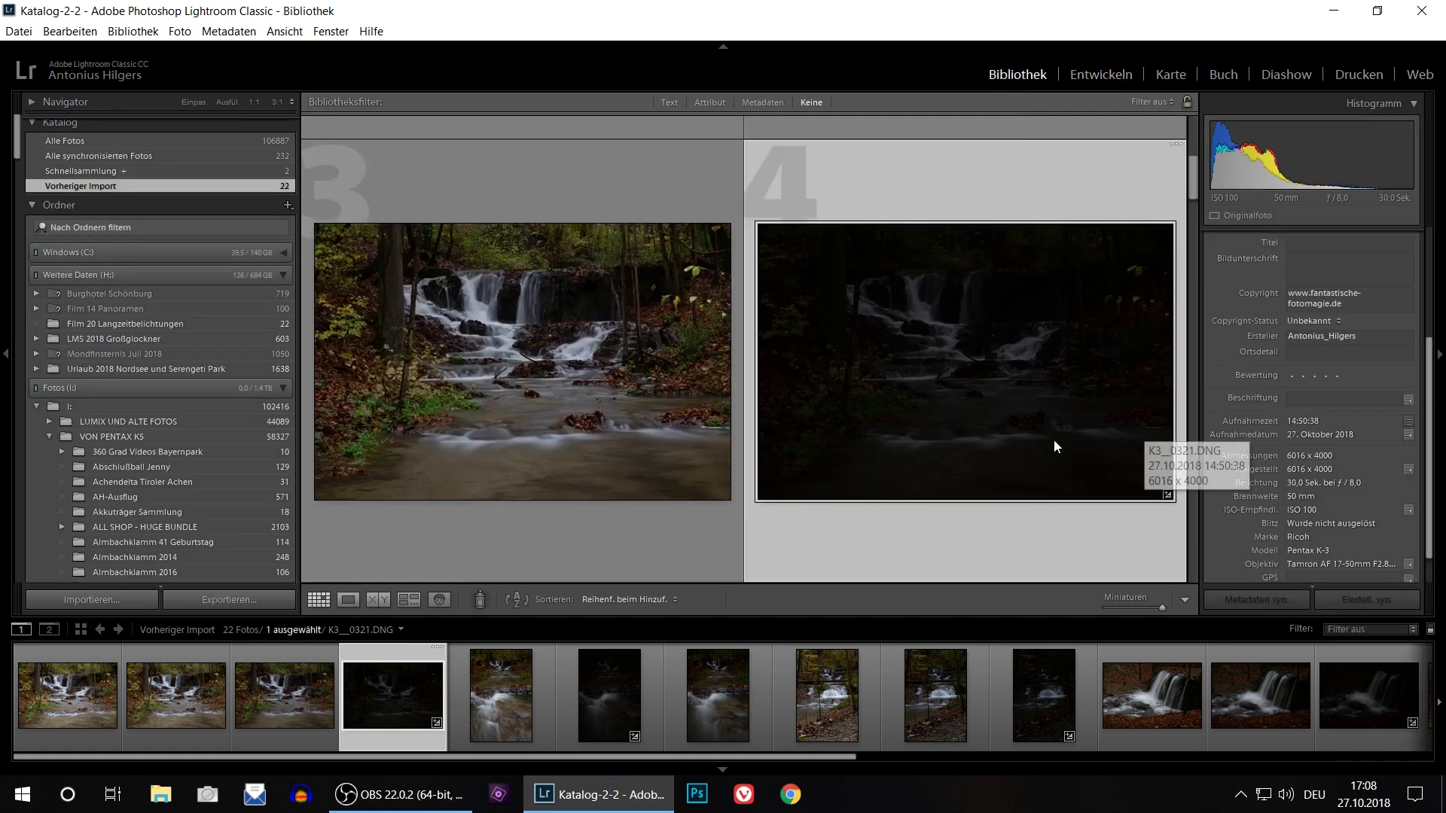
click(645, 393)
click(919, 383)
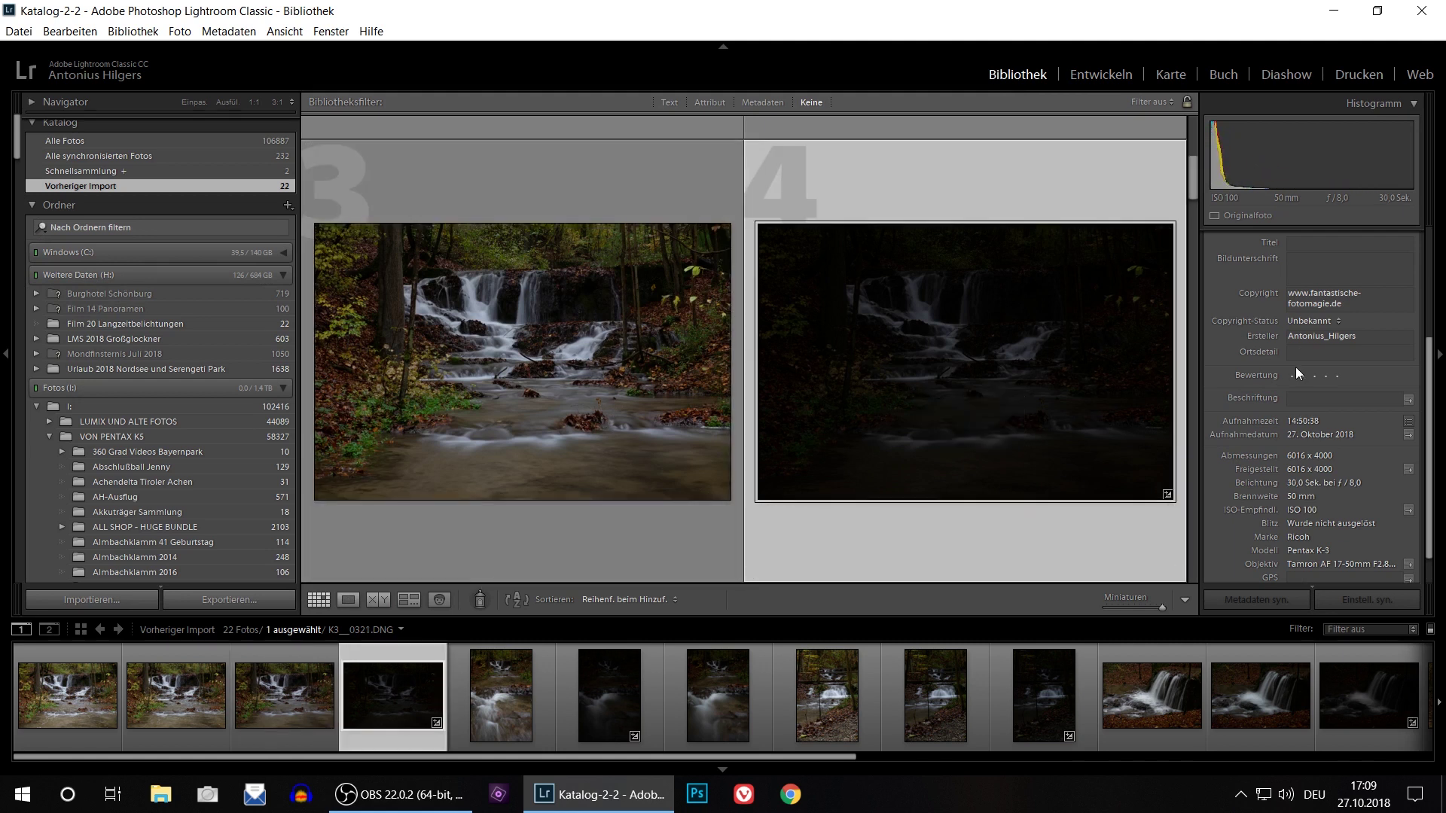
Brighten K3__0321.DNG in the Develop module by setting its exposure (Belichtung) to +2,57
click(1099, 76)
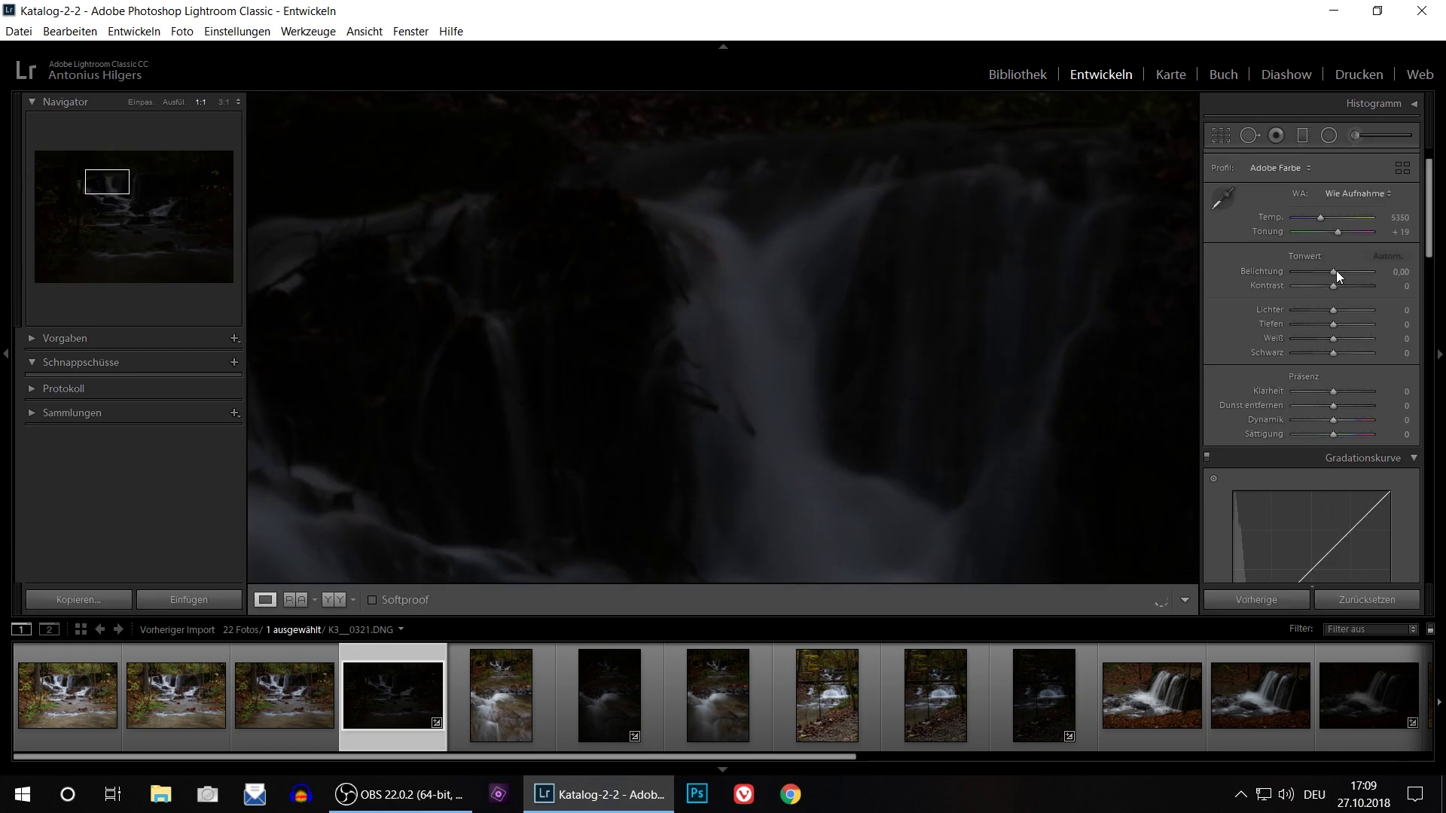
drag(1349, 269, 1353, 268)
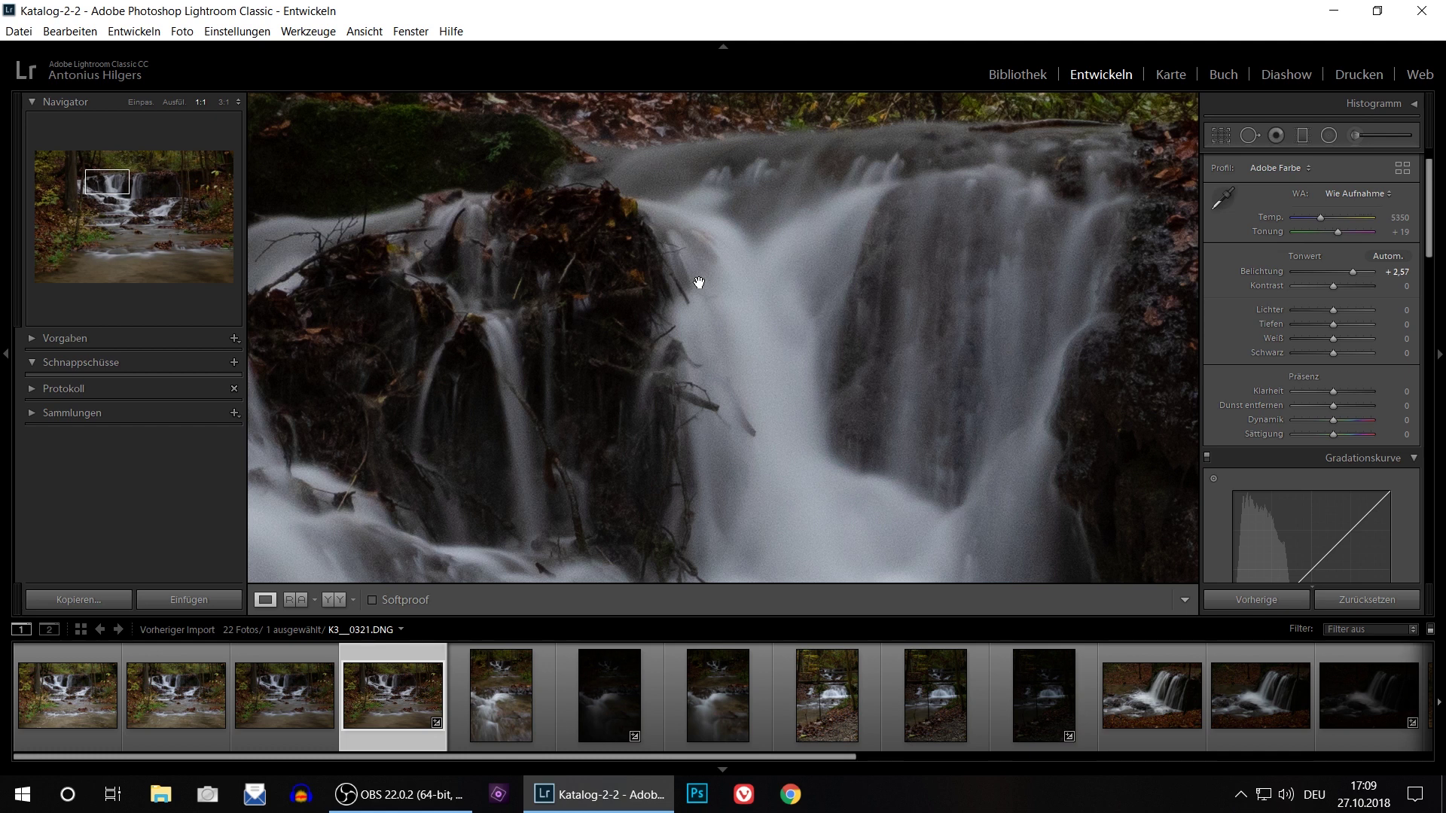
Compare the water rendering and brightness of K3__0322.DNG, K3__0323.DNG and K3__0324.DNG with the whole photo fitted in view
click(513, 724)
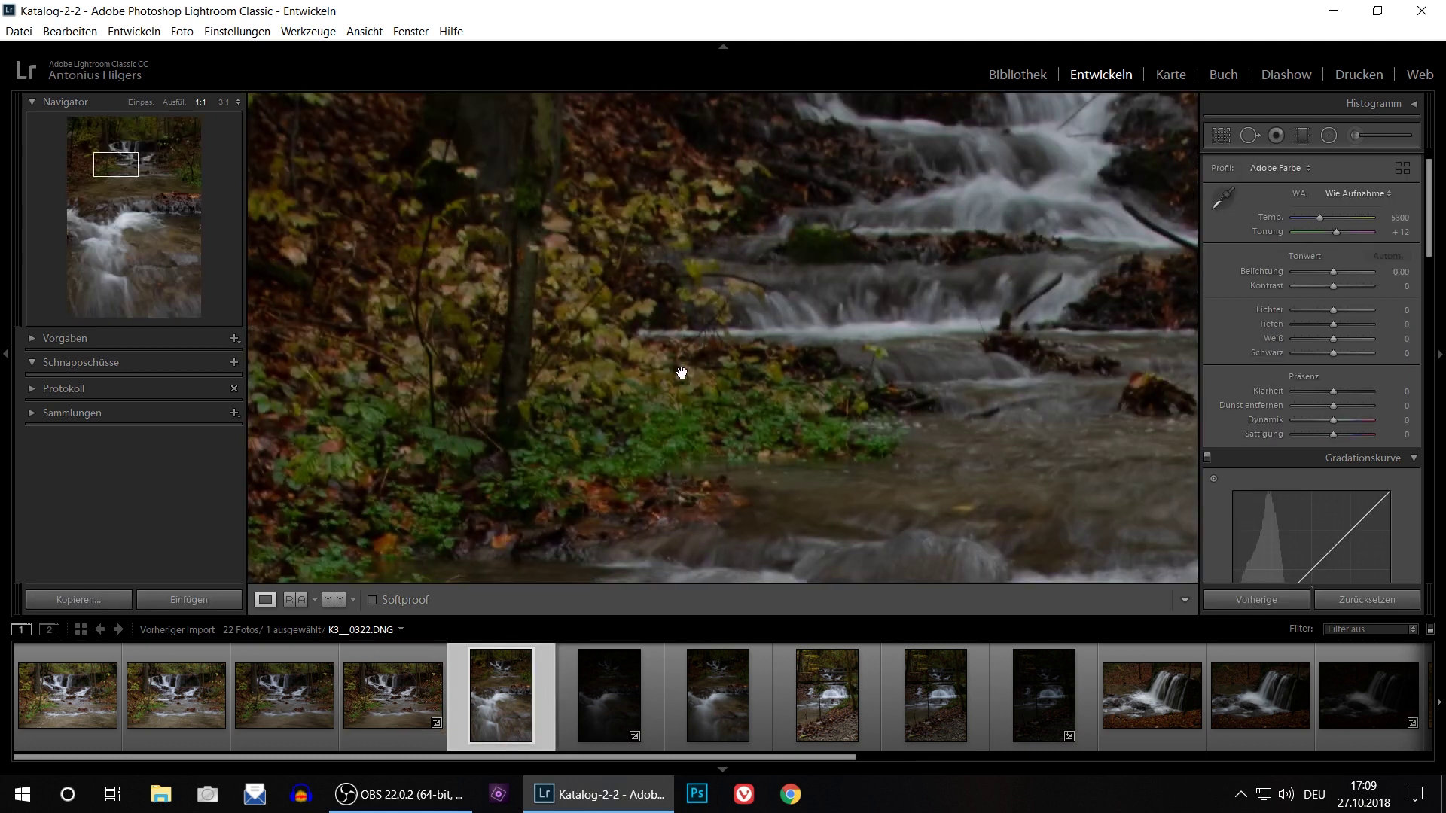
click(682, 374)
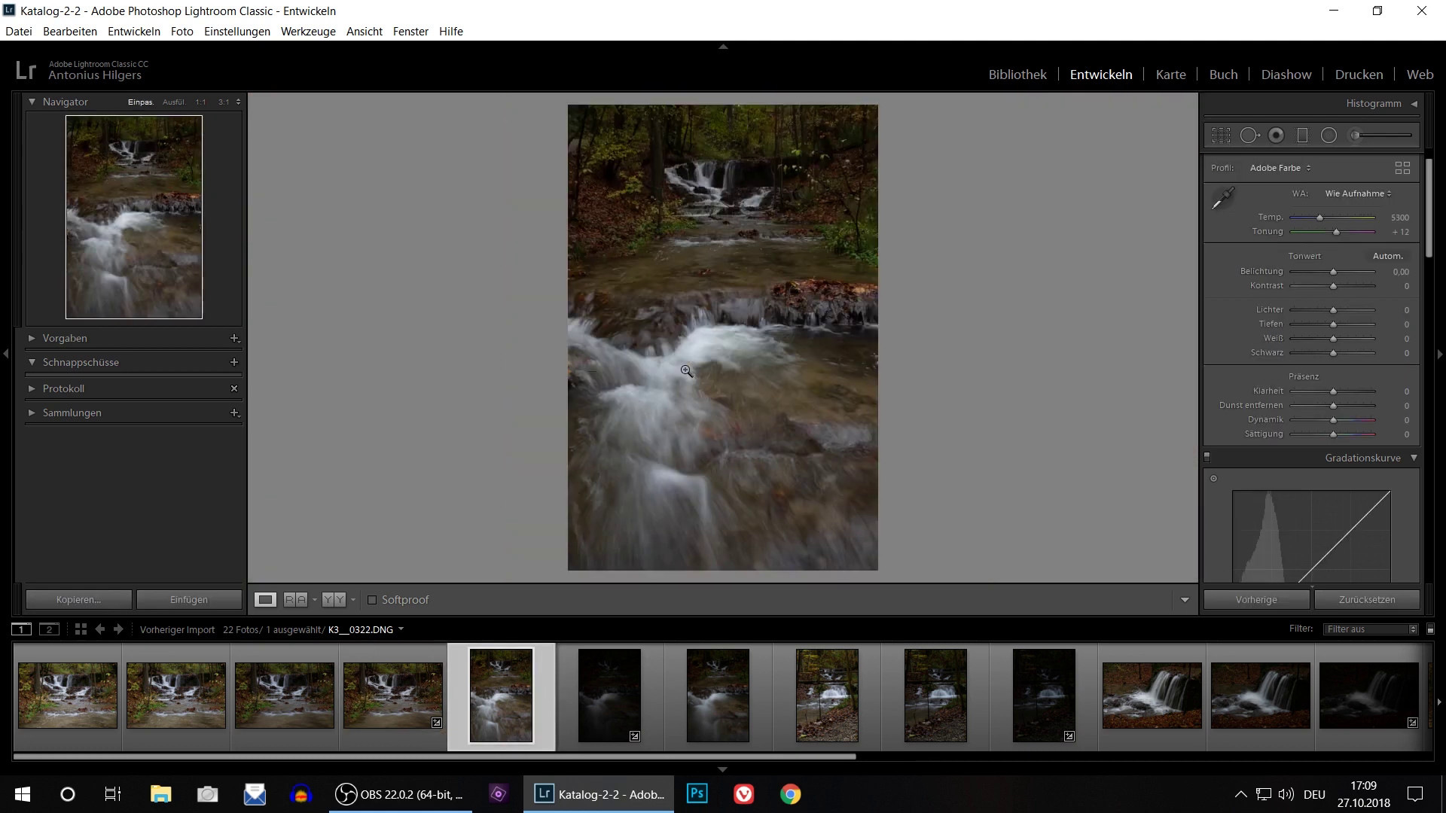
click(622, 692)
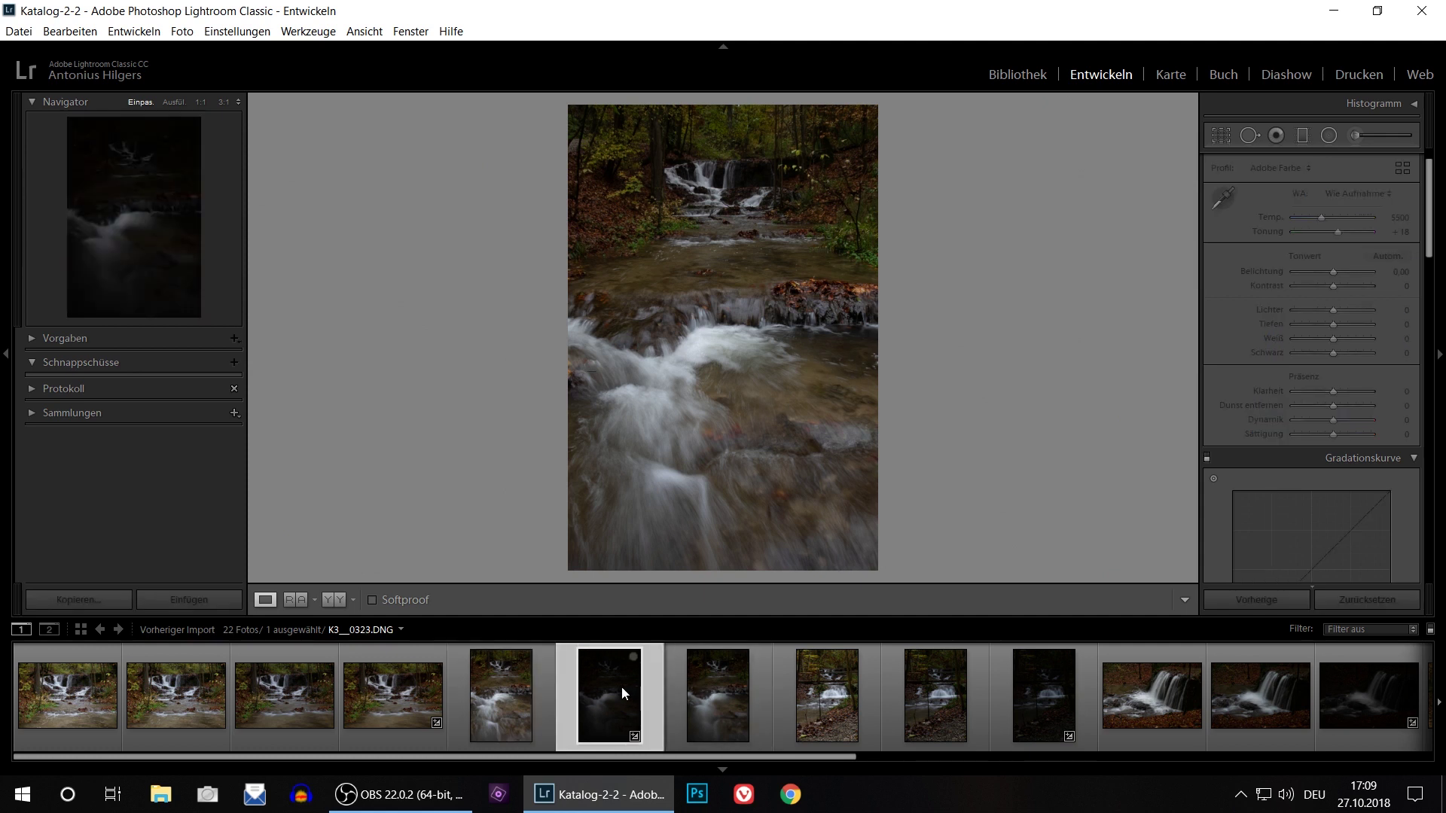
click(526, 690)
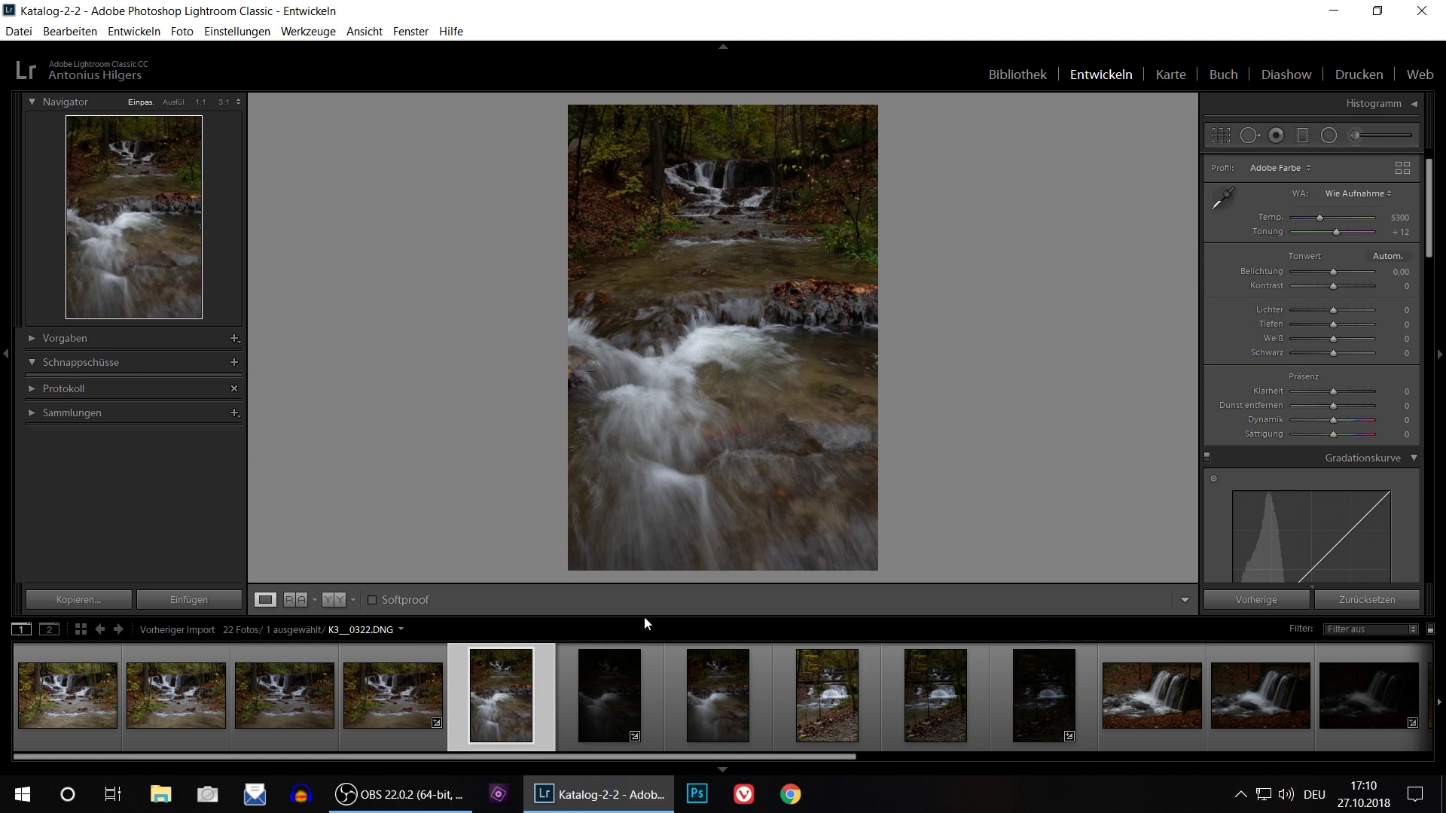
click(703, 675)
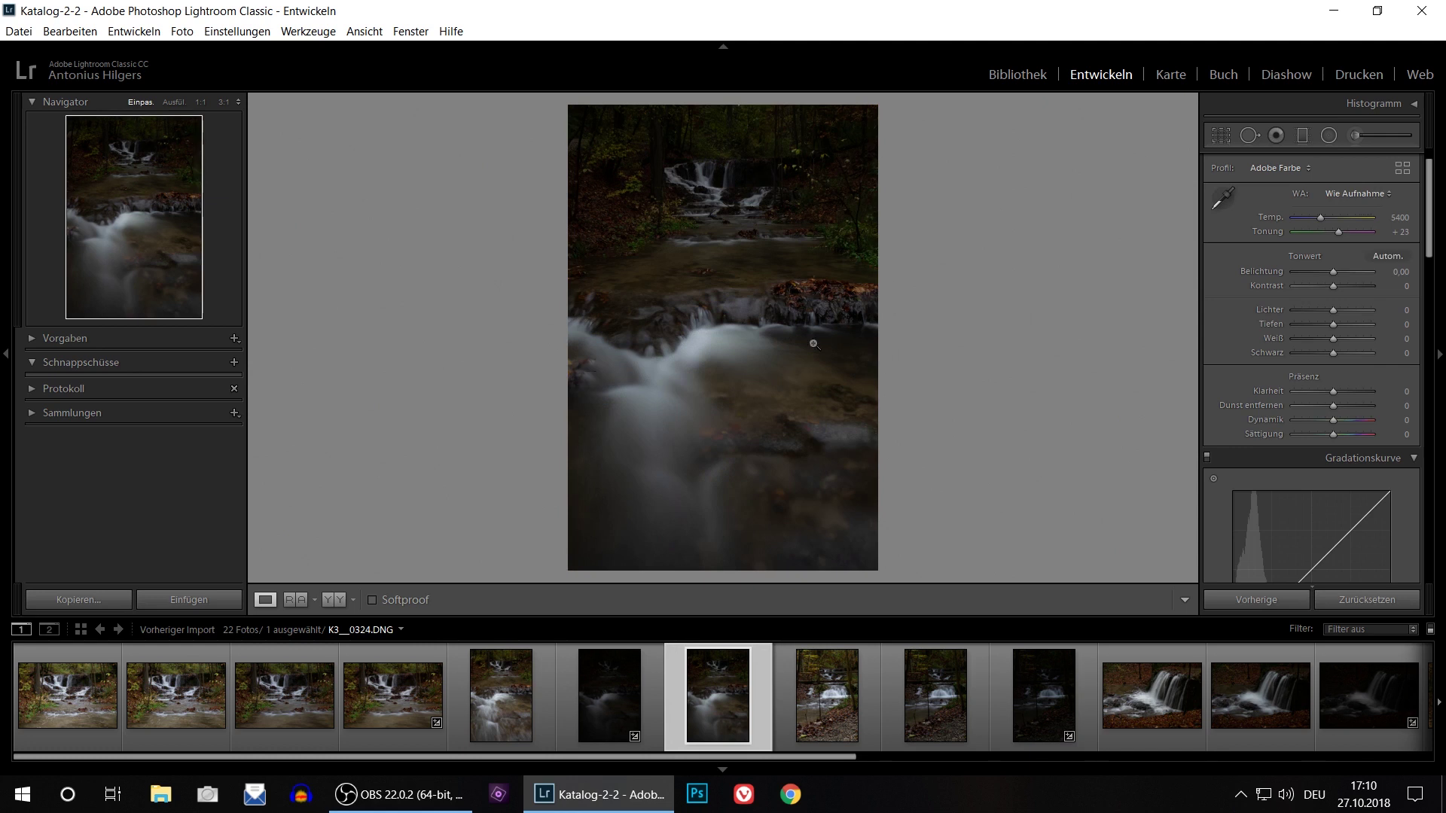
click(531, 699)
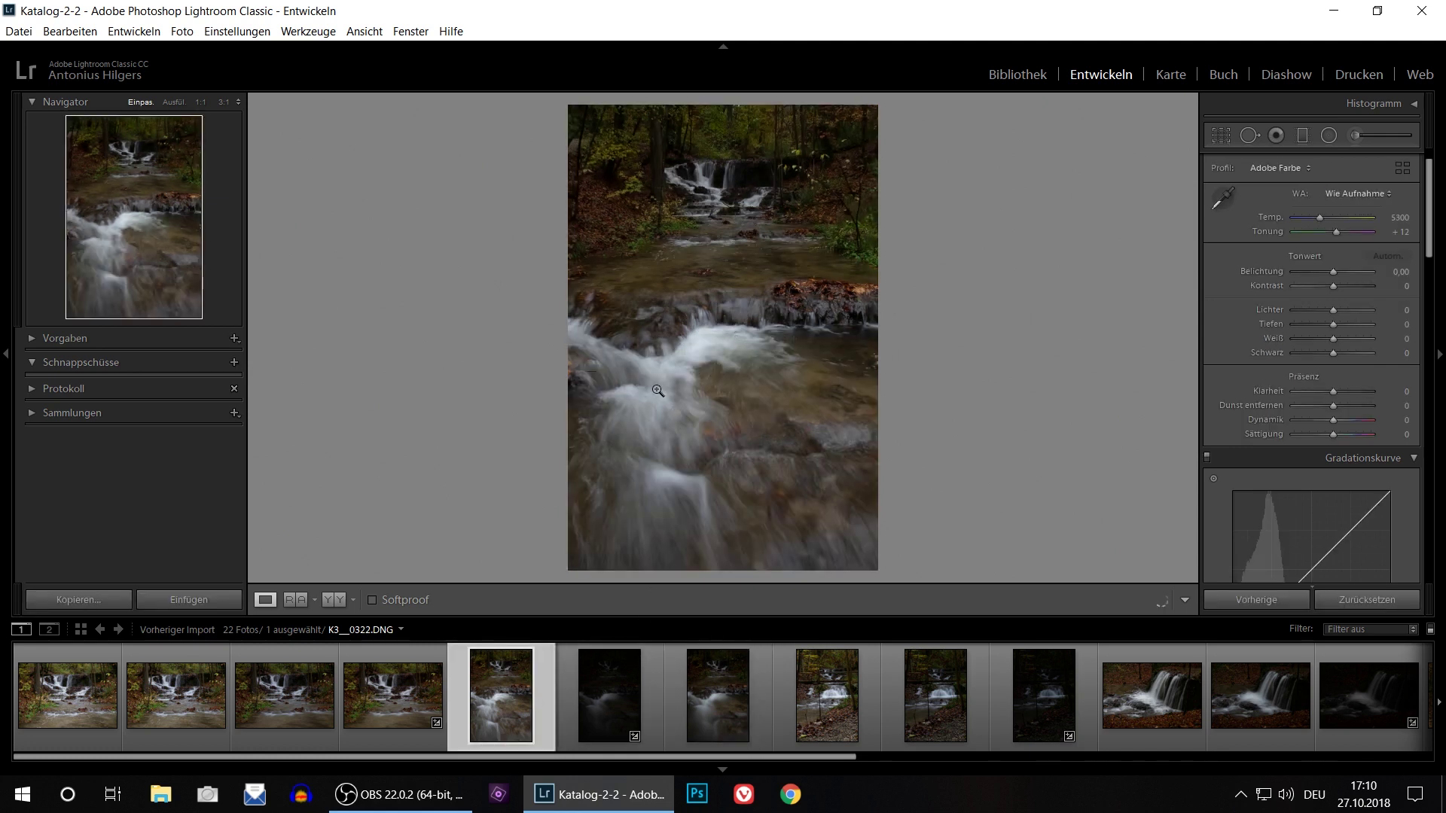
click(729, 694)
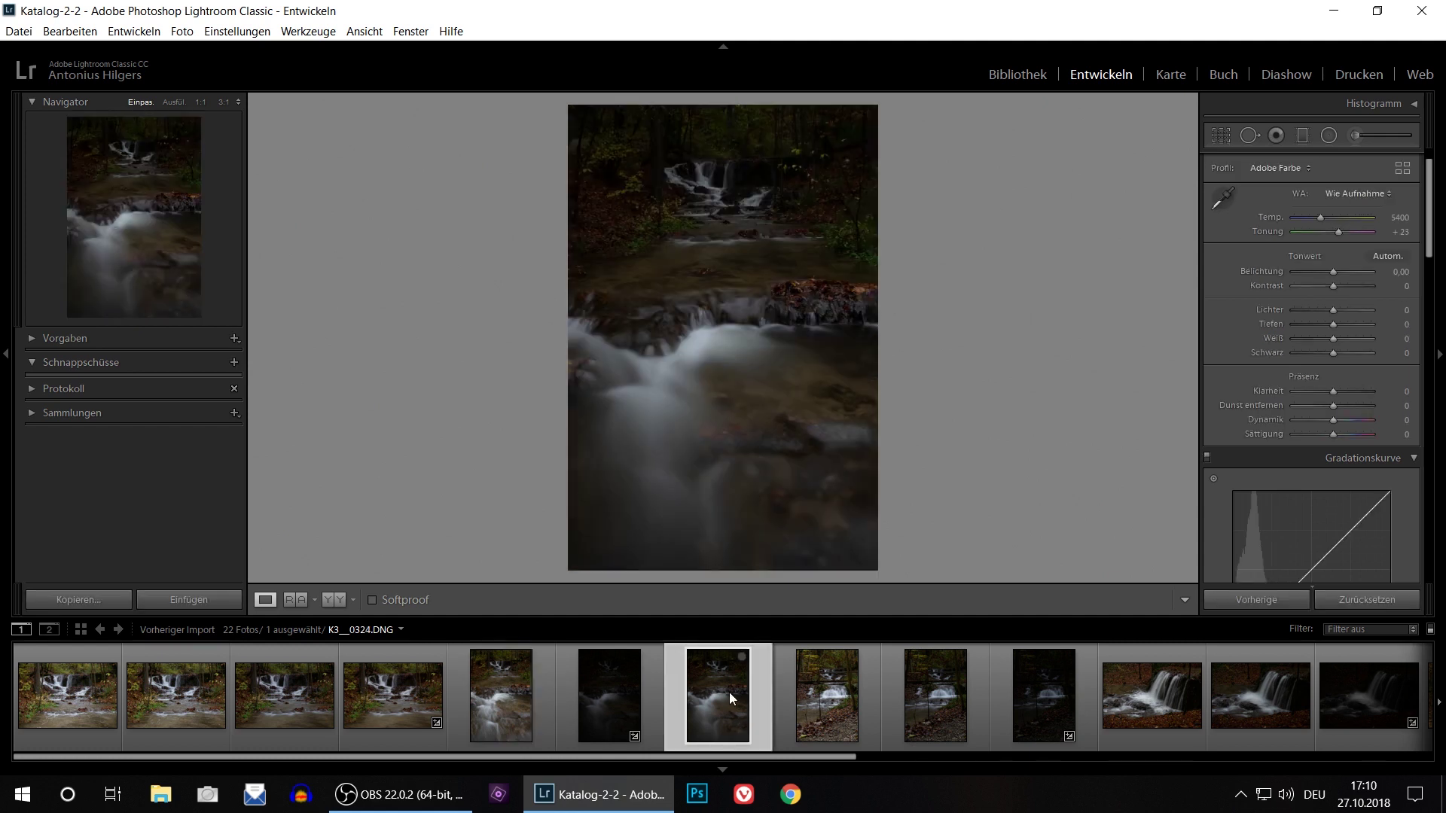
Brighten K3__0323.DNG by setting its exposure (Belichtung) to +3,06 and compare the result with K3__0324.DNG
click(612, 705)
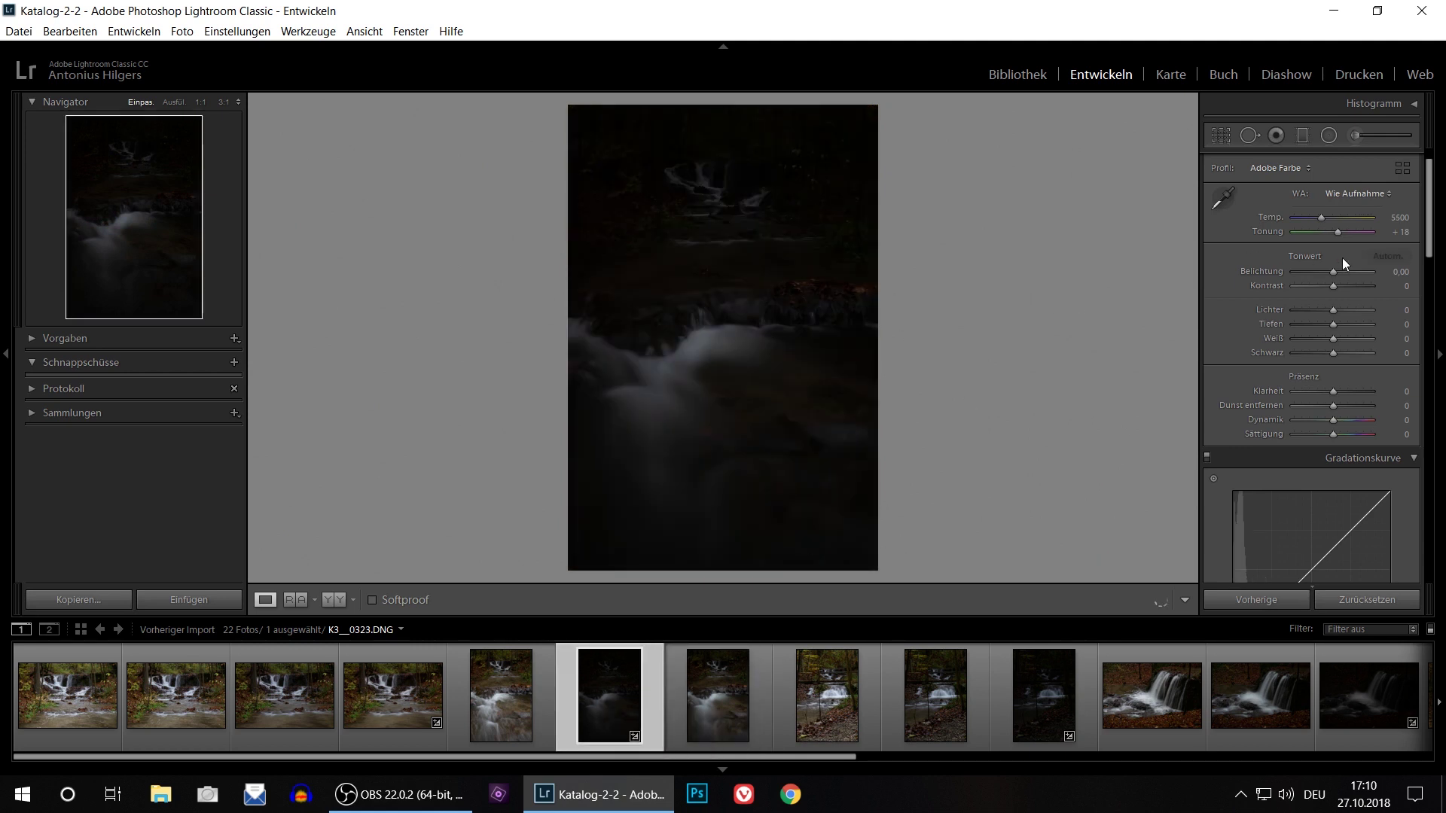
drag(1336, 271, 1359, 271)
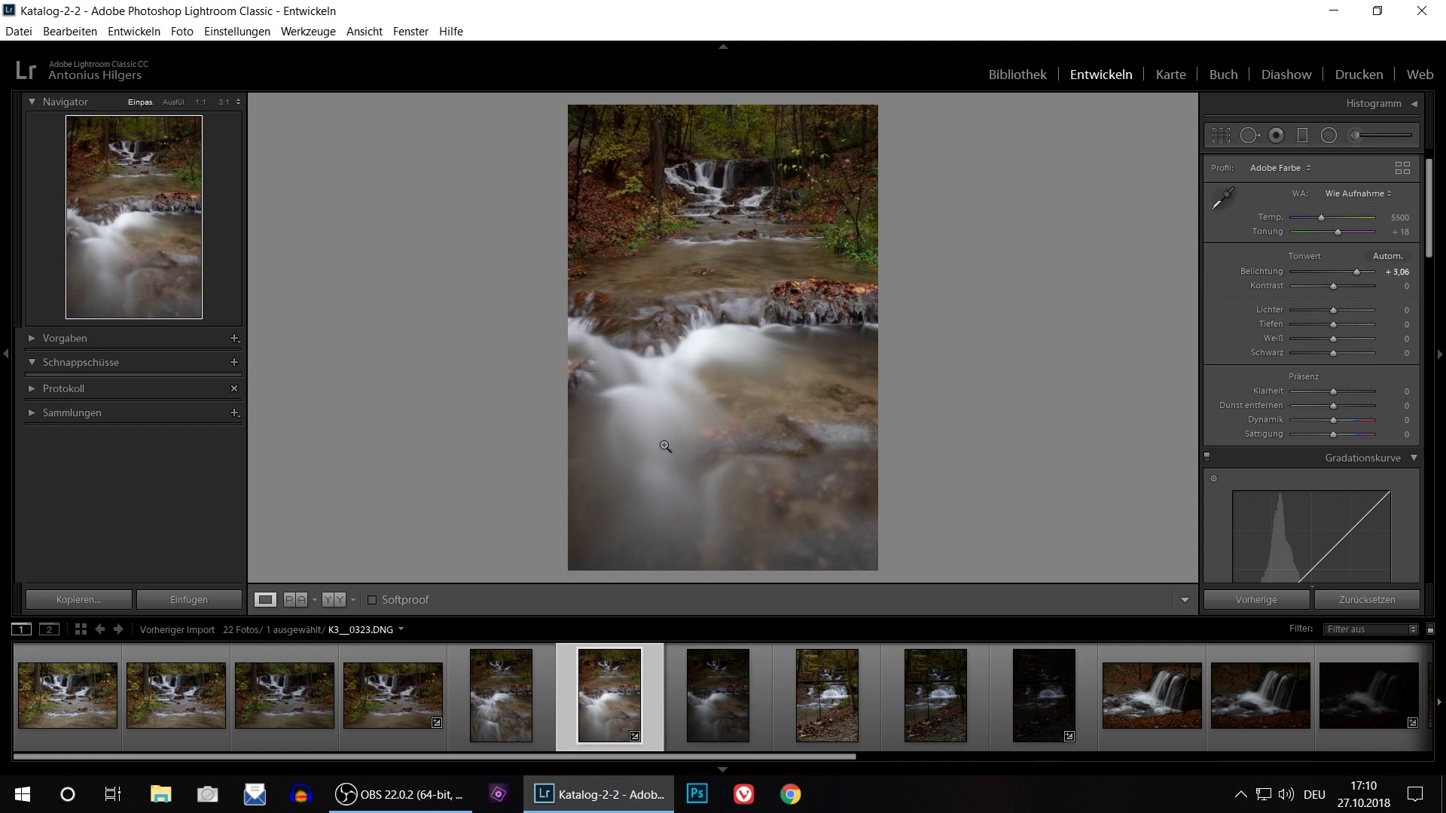
click(721, 684)
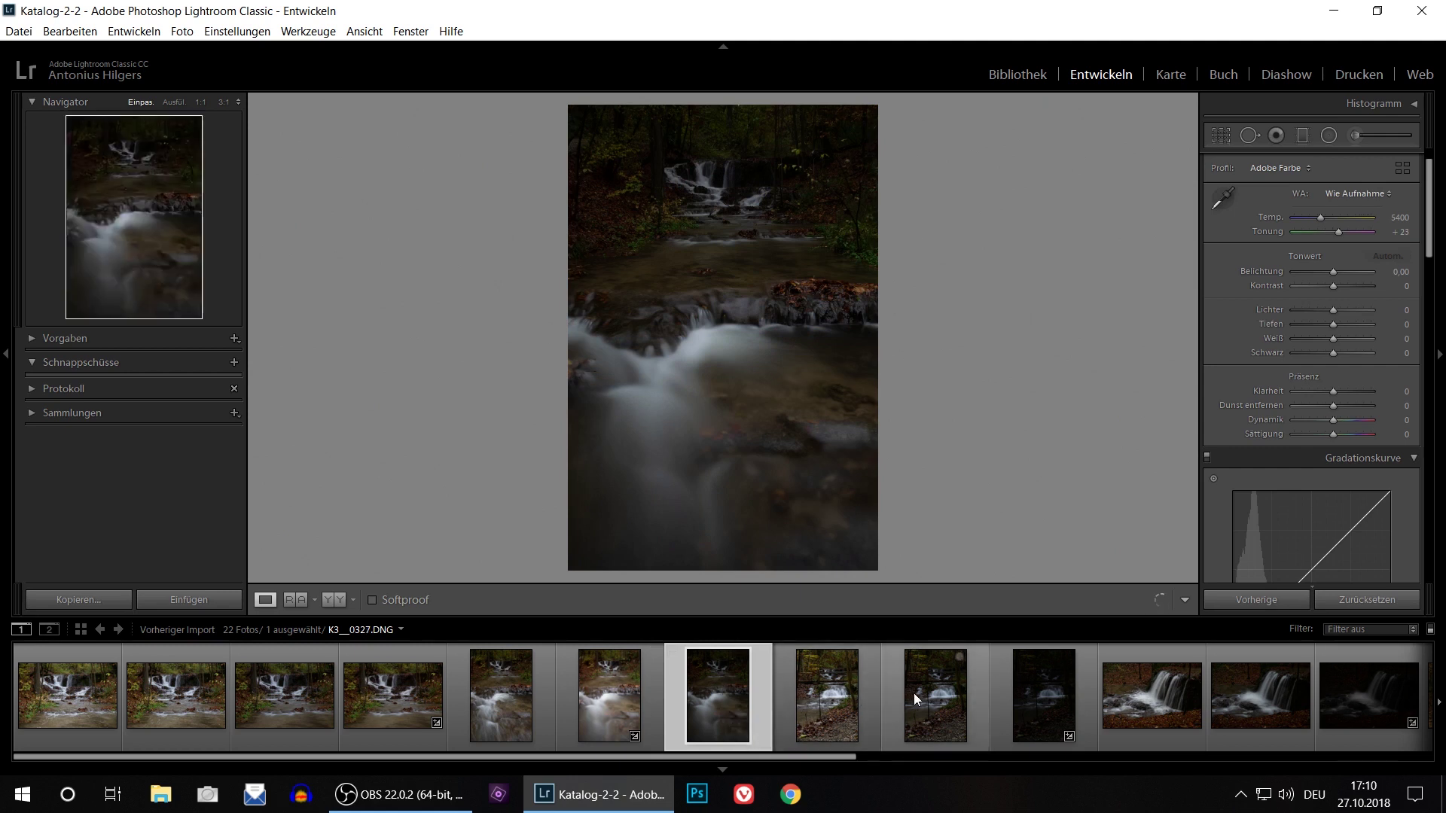
Review K3__0331.DNG and K3__0332.DNG, and brighten the dark K3__0333.DNG by setting its exposure (Belichtung) to +2,57
click(1150, 692)
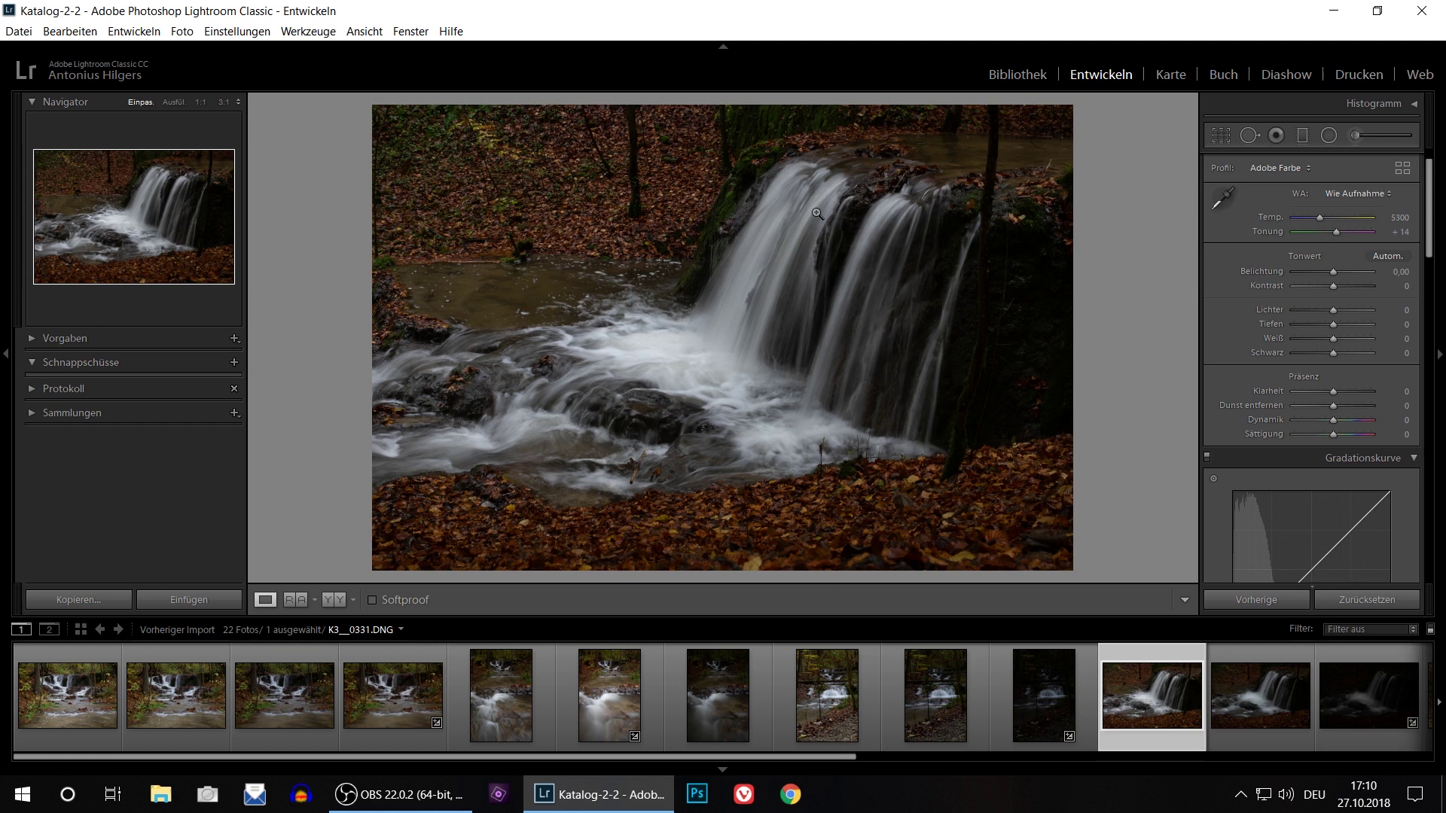
click(1247, 716)
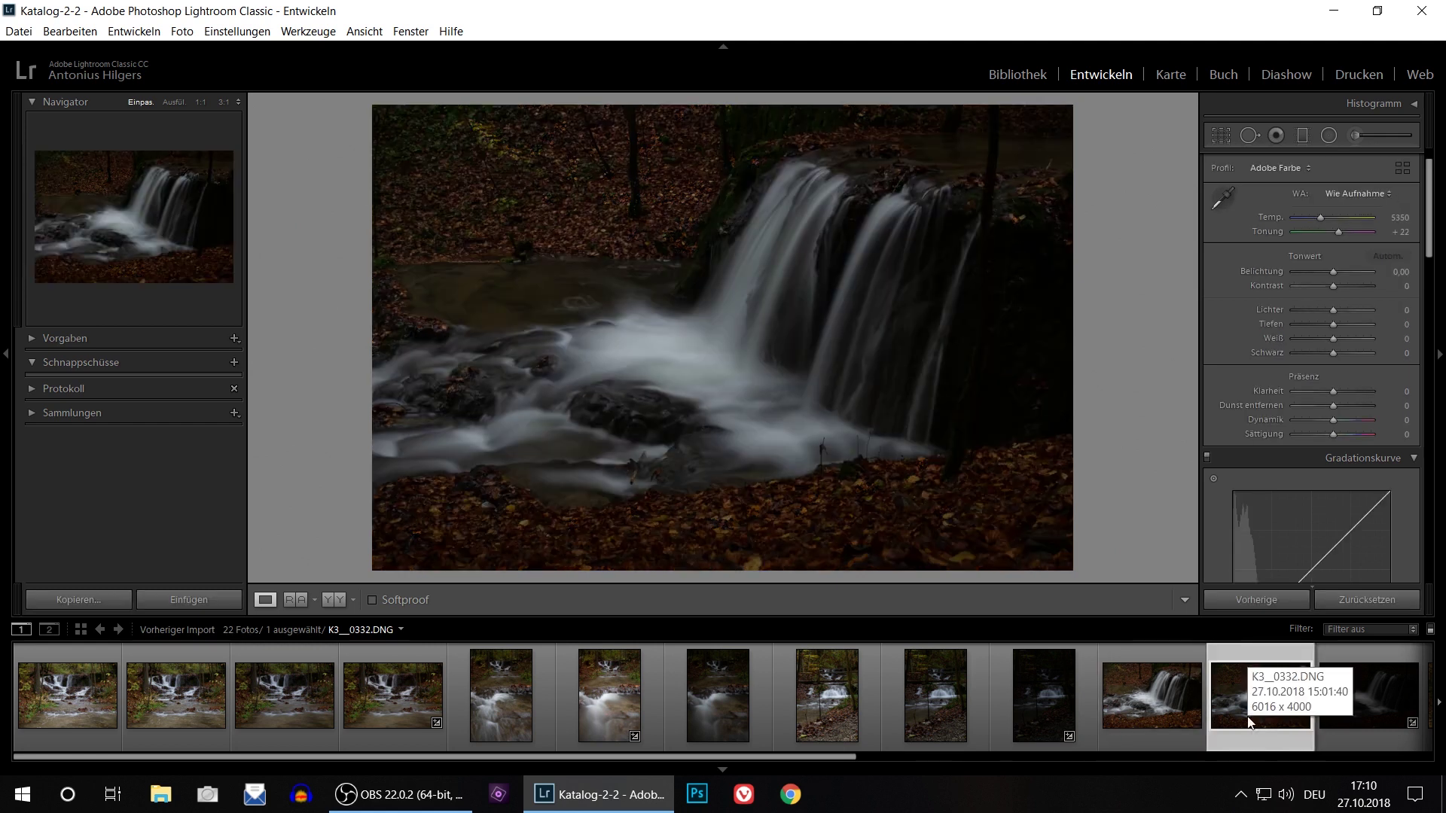
click(1368, 698)
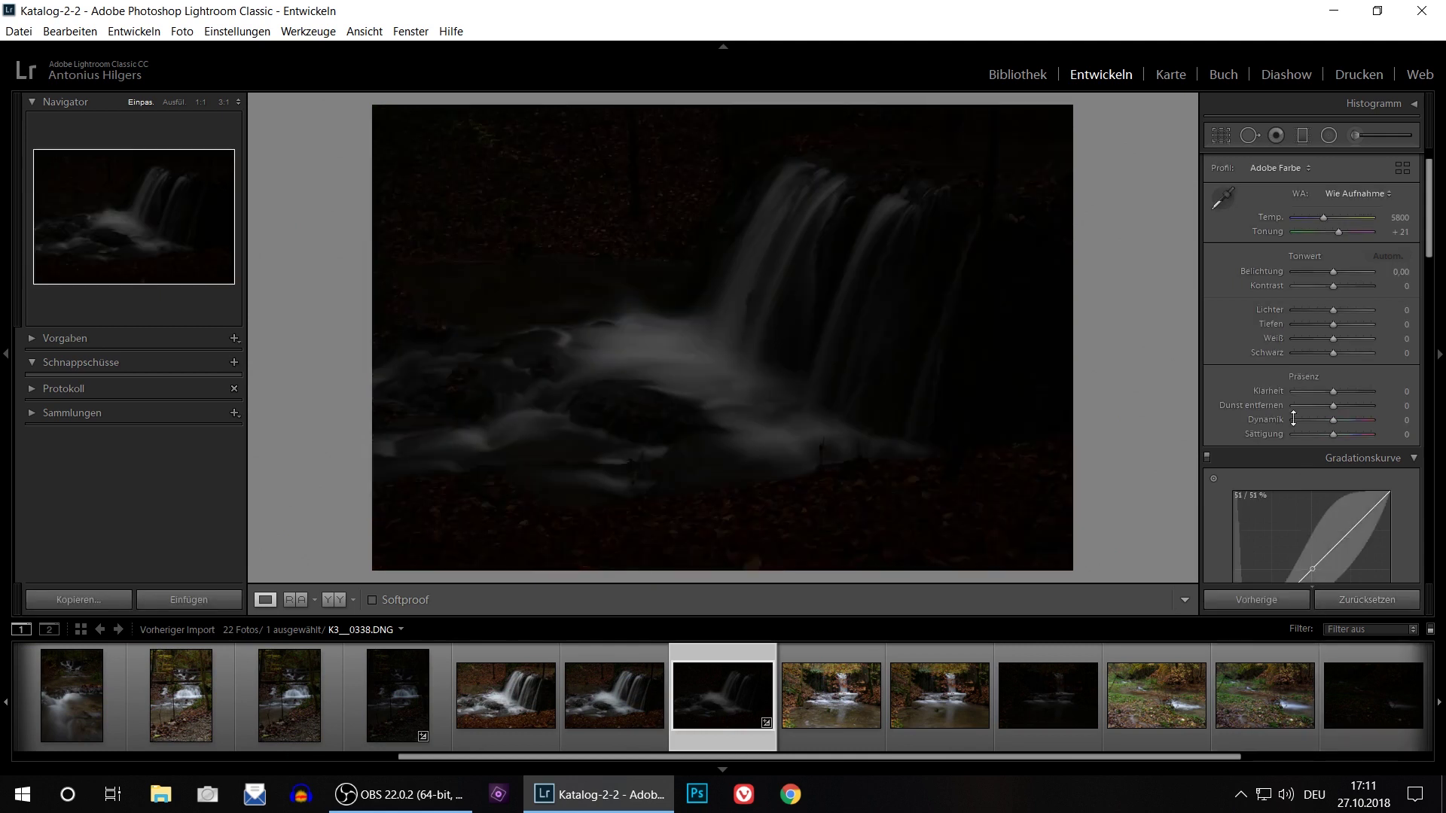
drag(1332, 272, 1351, 270)
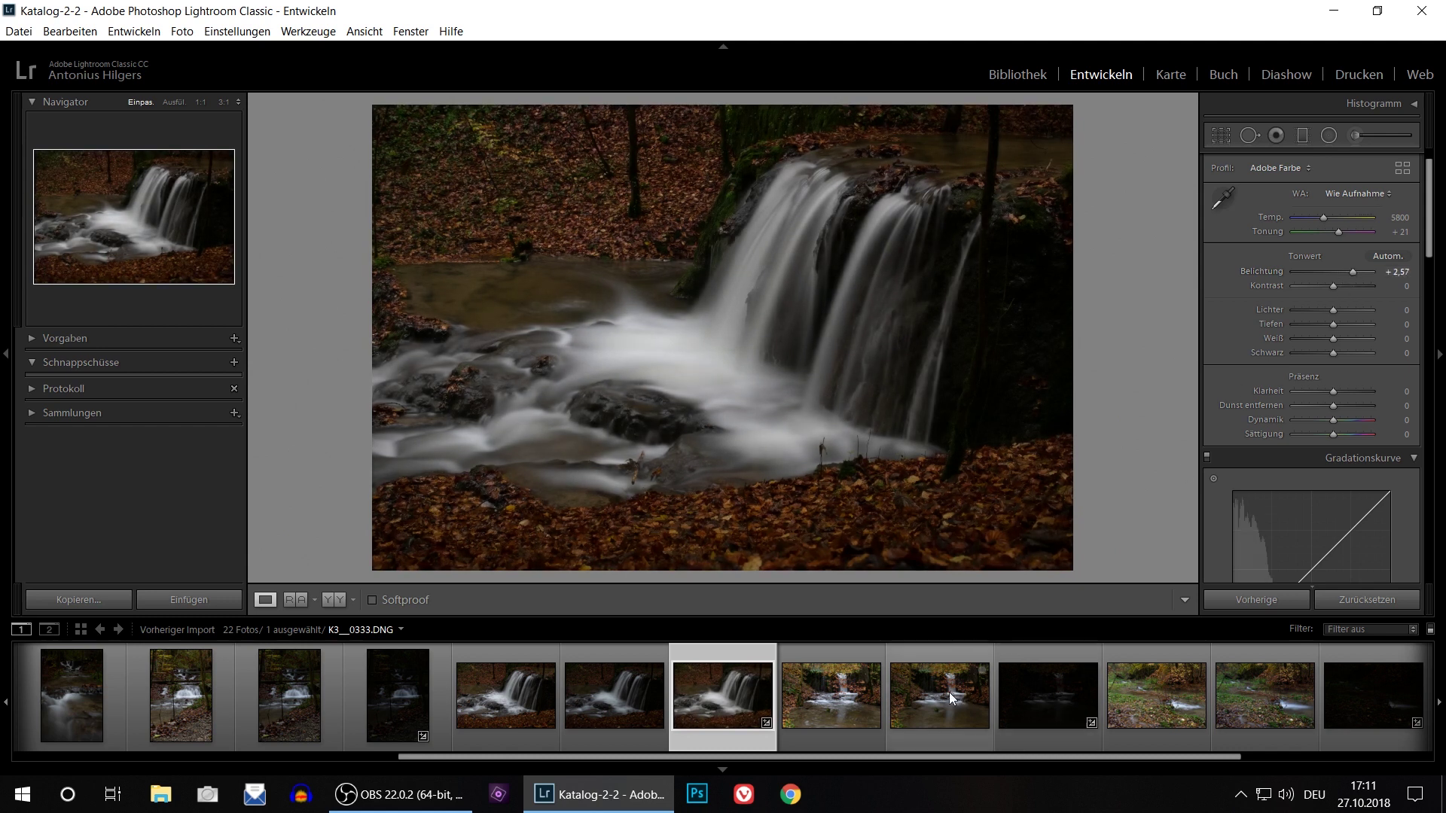
Compare the smoothness of the water at the waterfall's crest in K3__0332.DNG and K3__0333.DNG at 1:1
click(633, 693)
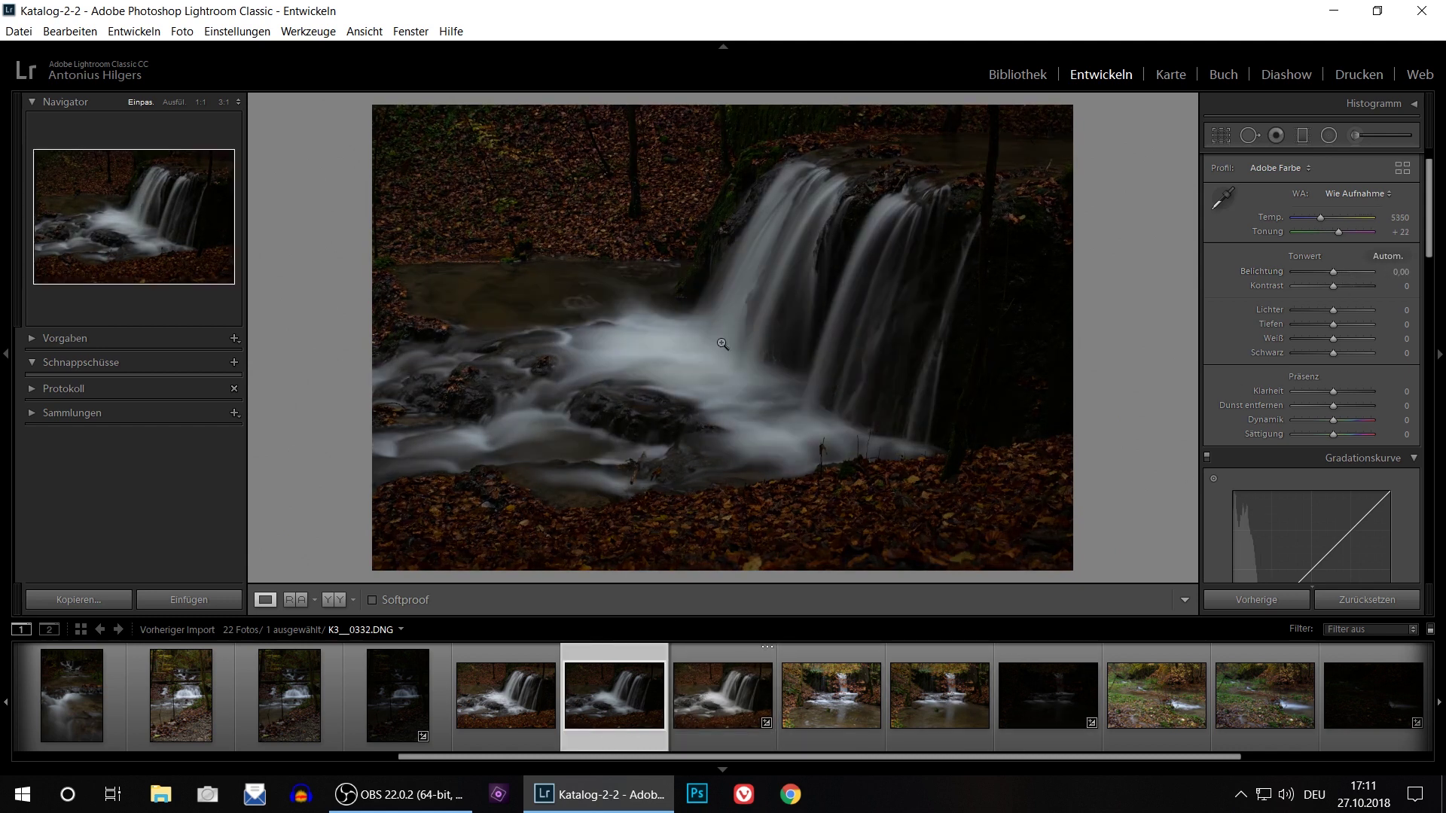
drag(784, 267, 796, 343)
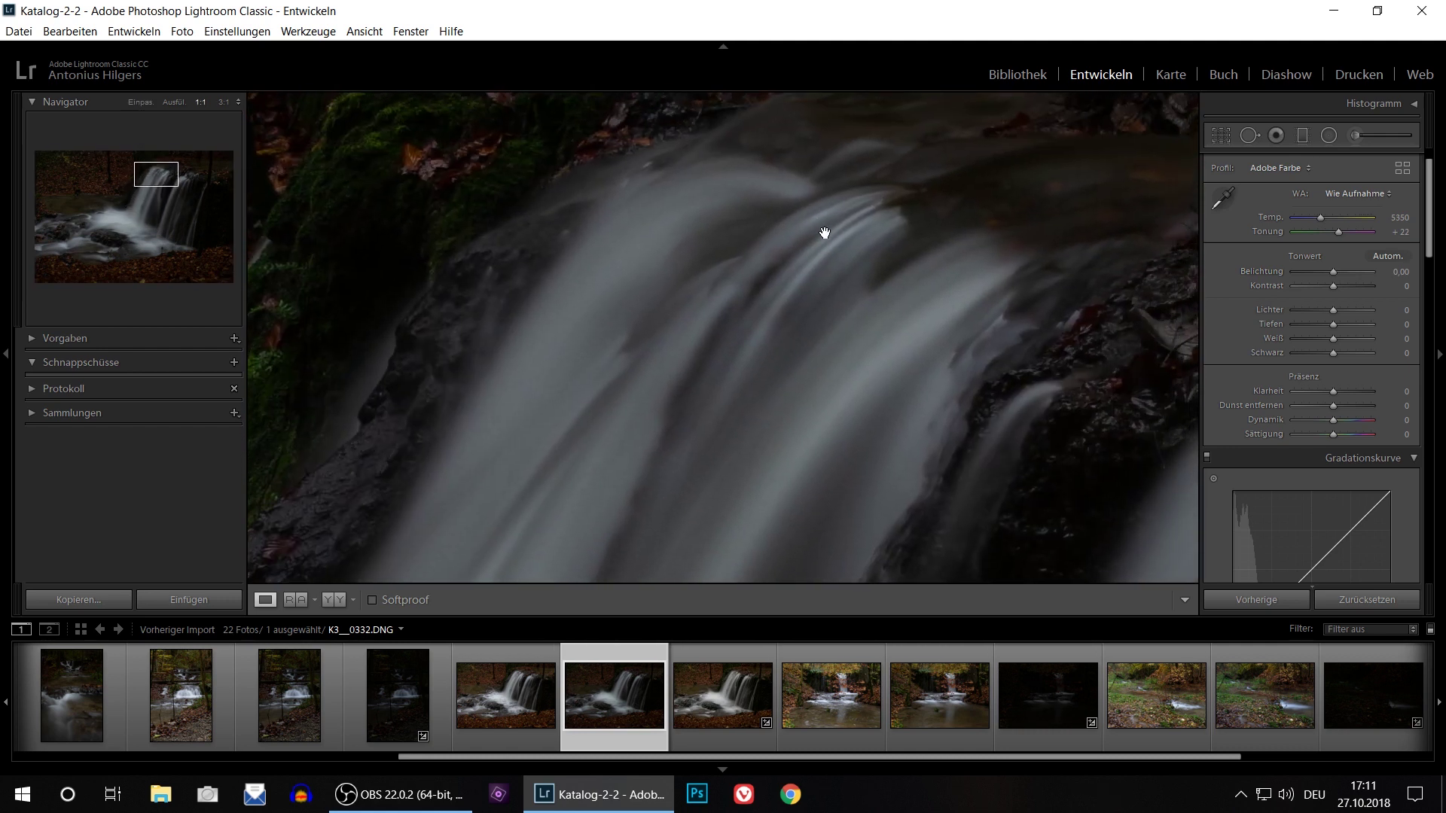
click(755, 686)
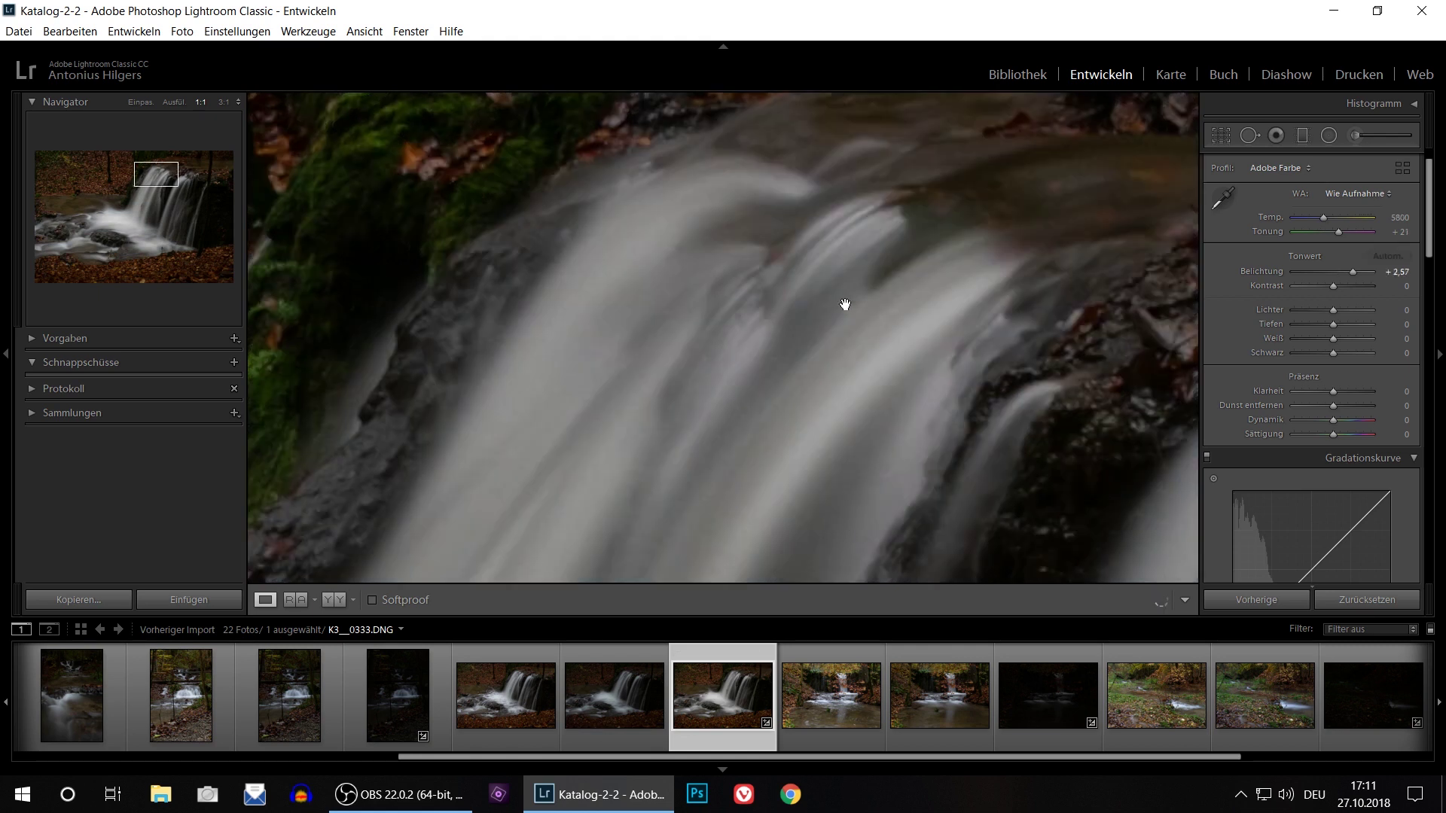
click(636, 699)
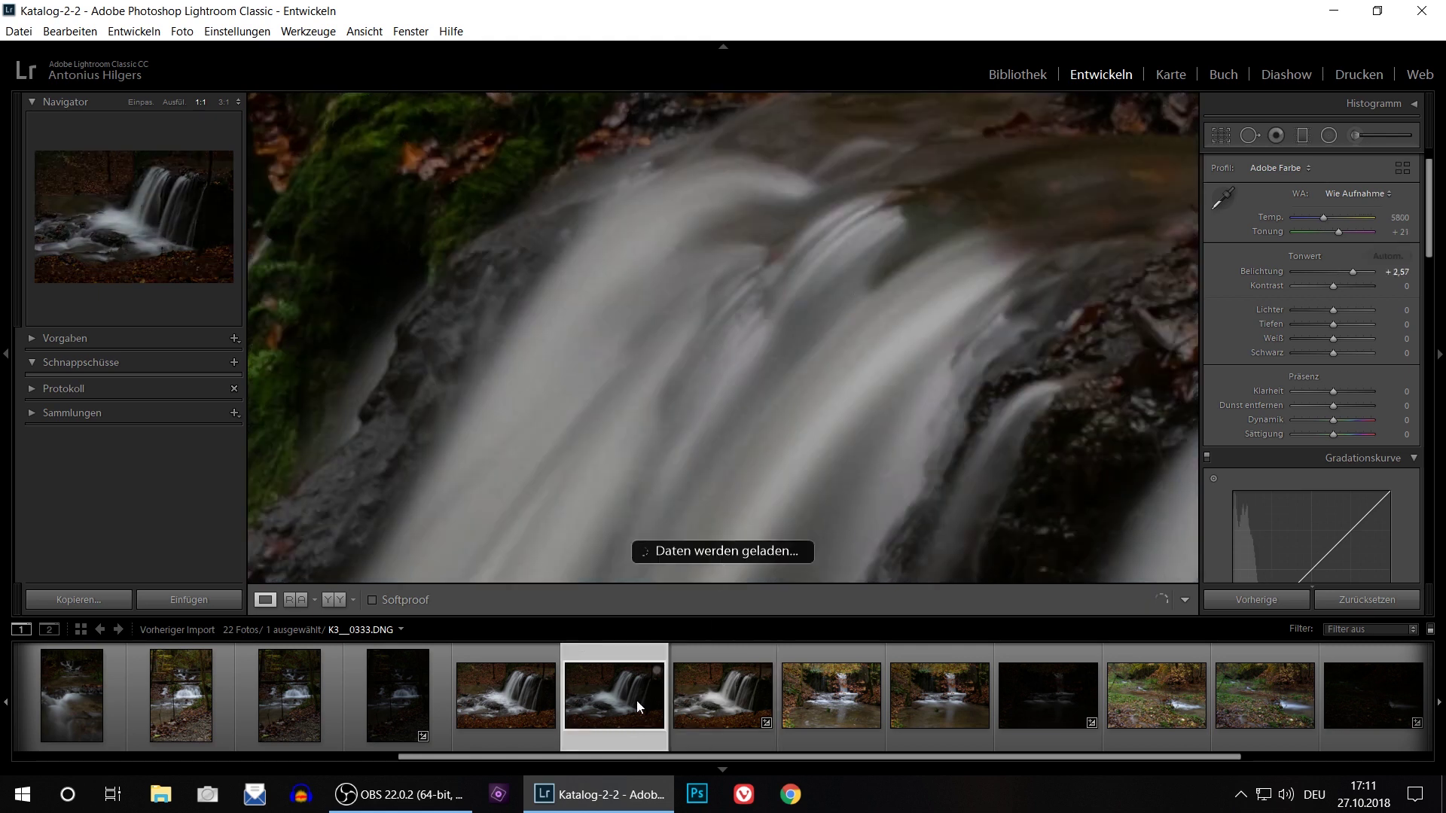
click(702, 692)
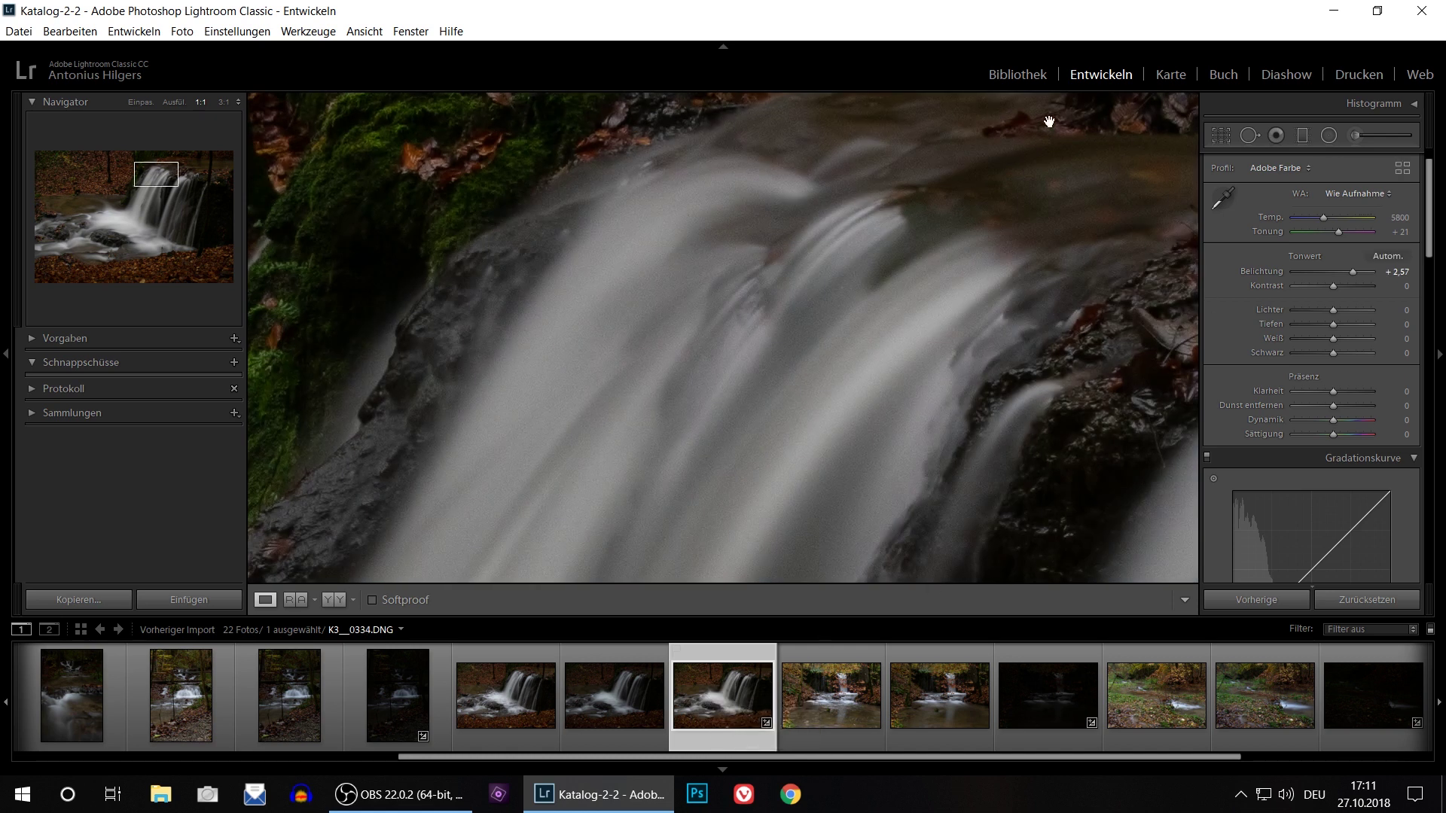
Check the exposure metadata of K3__0332.DNG and K3__0333.DNG in the Library module
click(997, 78)
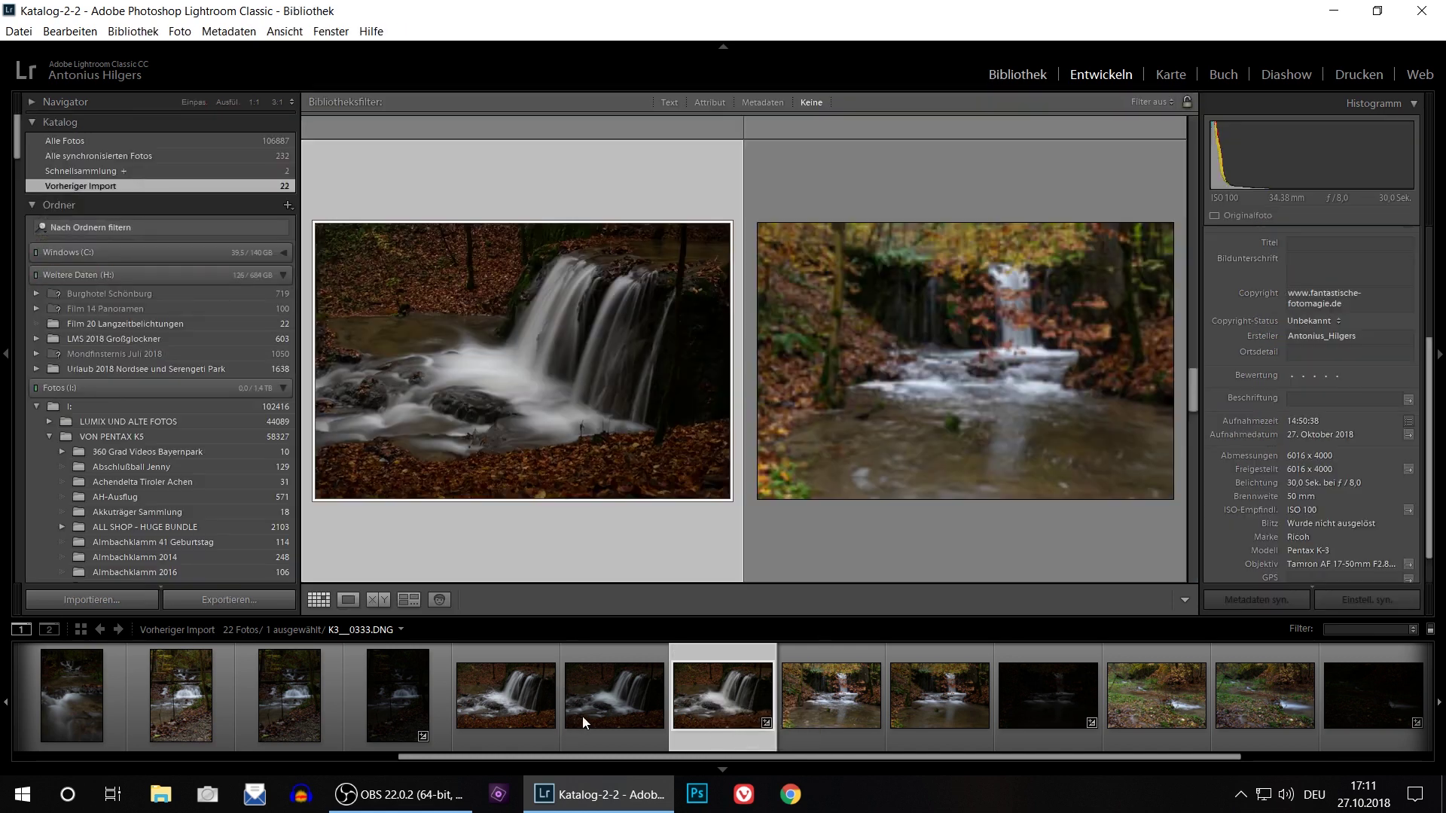
click(635, 690)
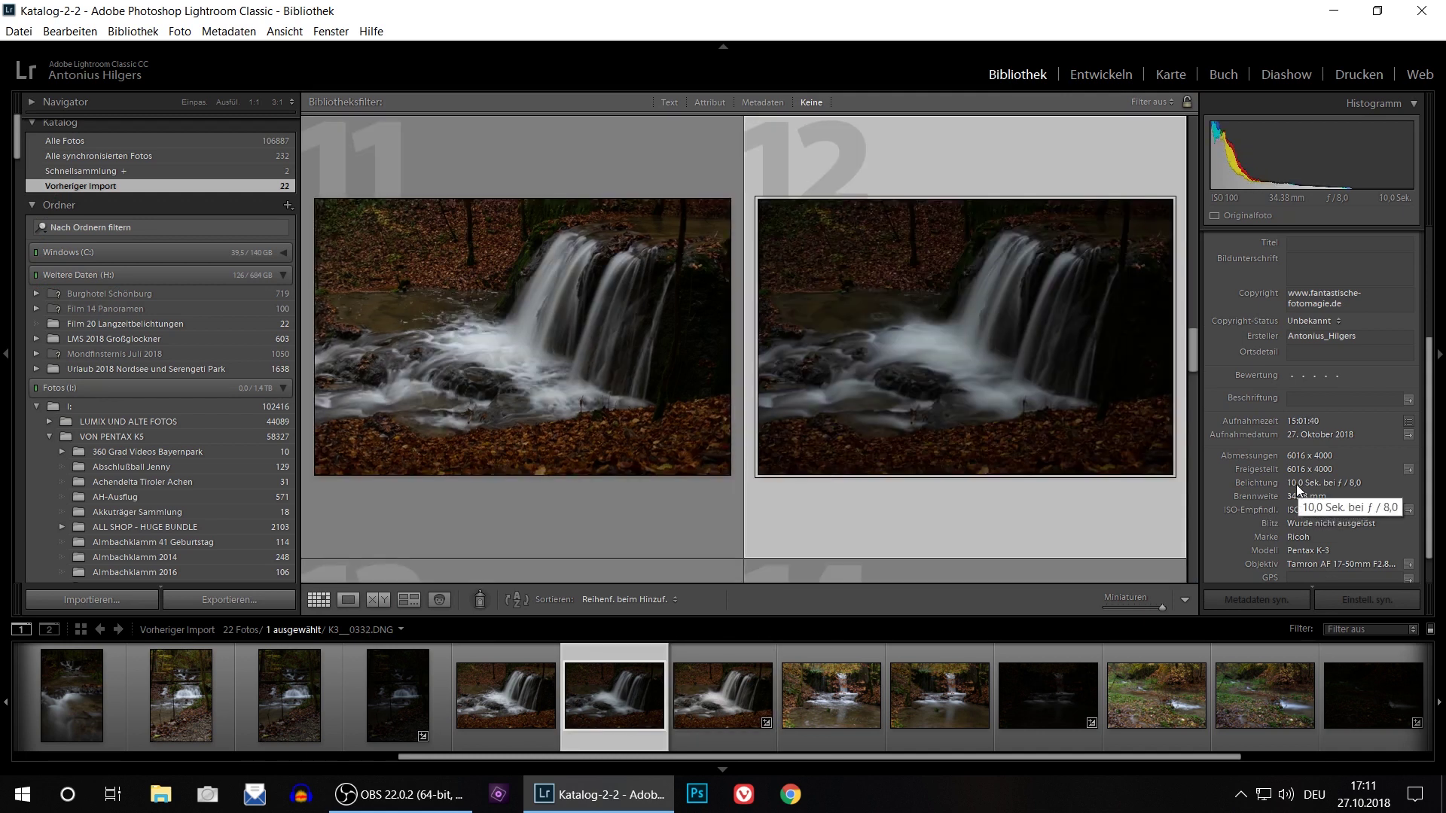
click(709, 698)
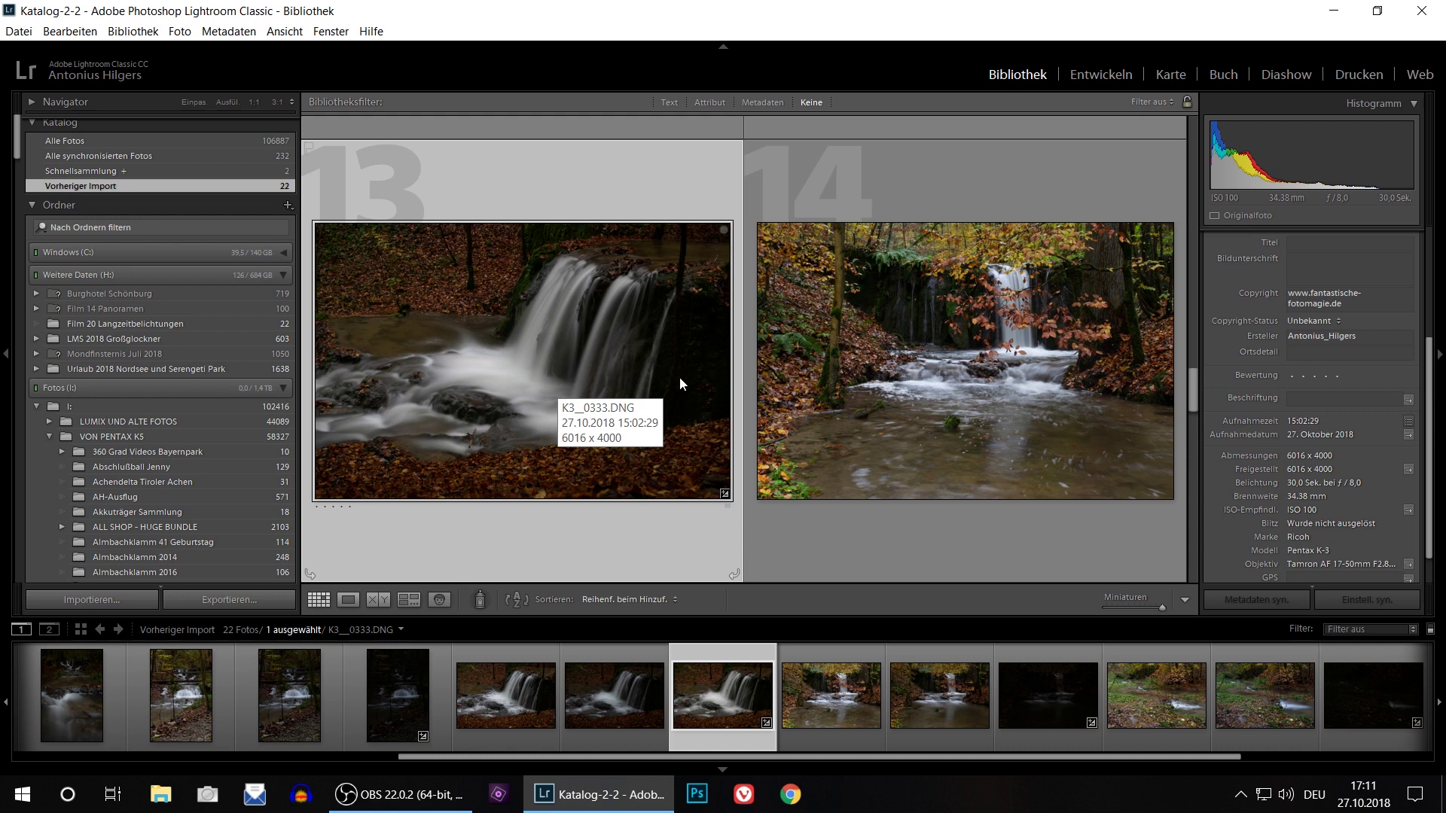
Browse the remaining waterfall series and examine the water rendering and exposure metadata of K3__0334.DNG, K3__0335.DNG, K3__0321.DNG and K3__0340.DNG
click(859, 696)
click(947, 695)
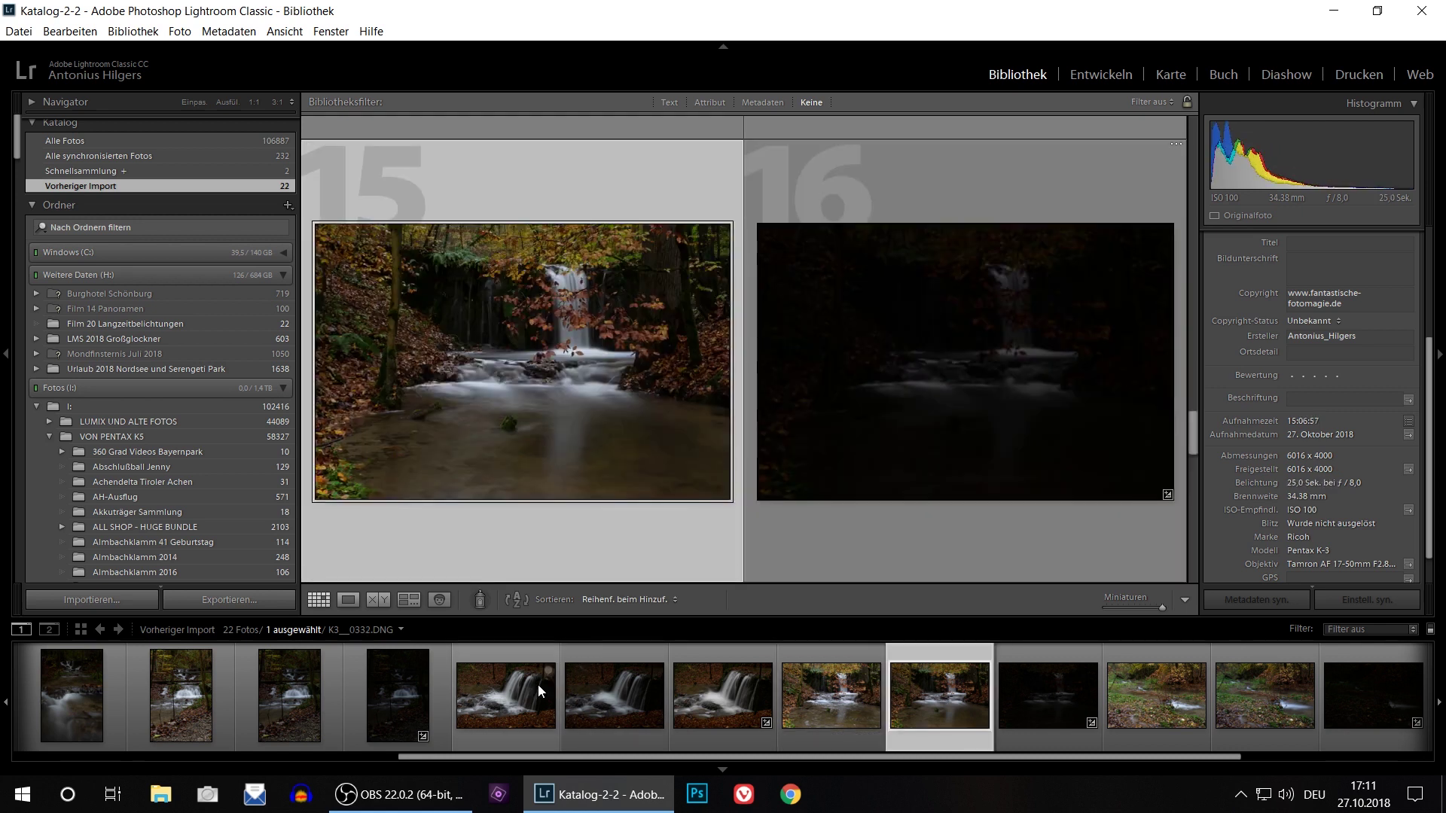
scroll(538, 684, up, 5)
click(405, 685)
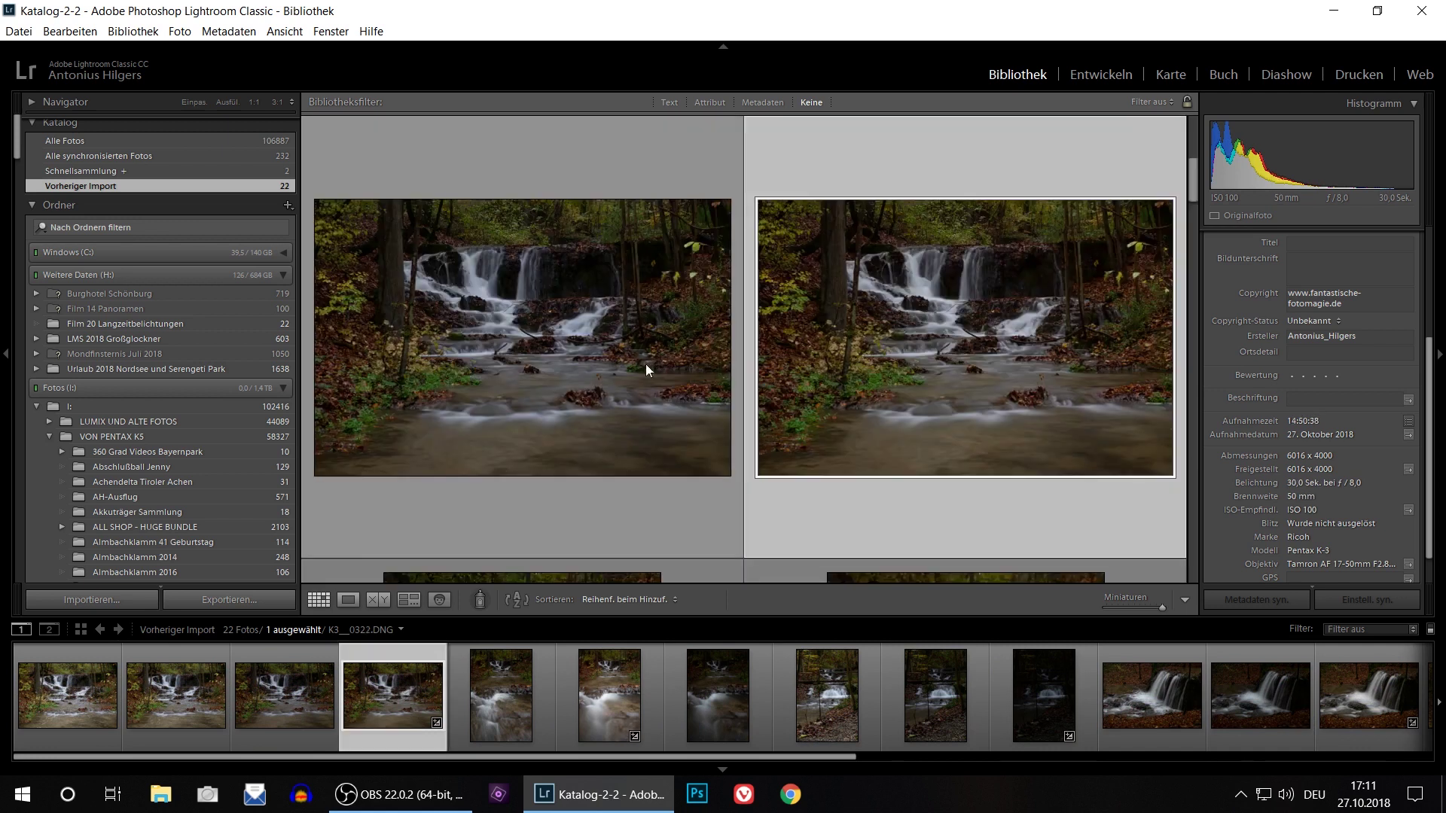
scroll(985, 724, down, 3)
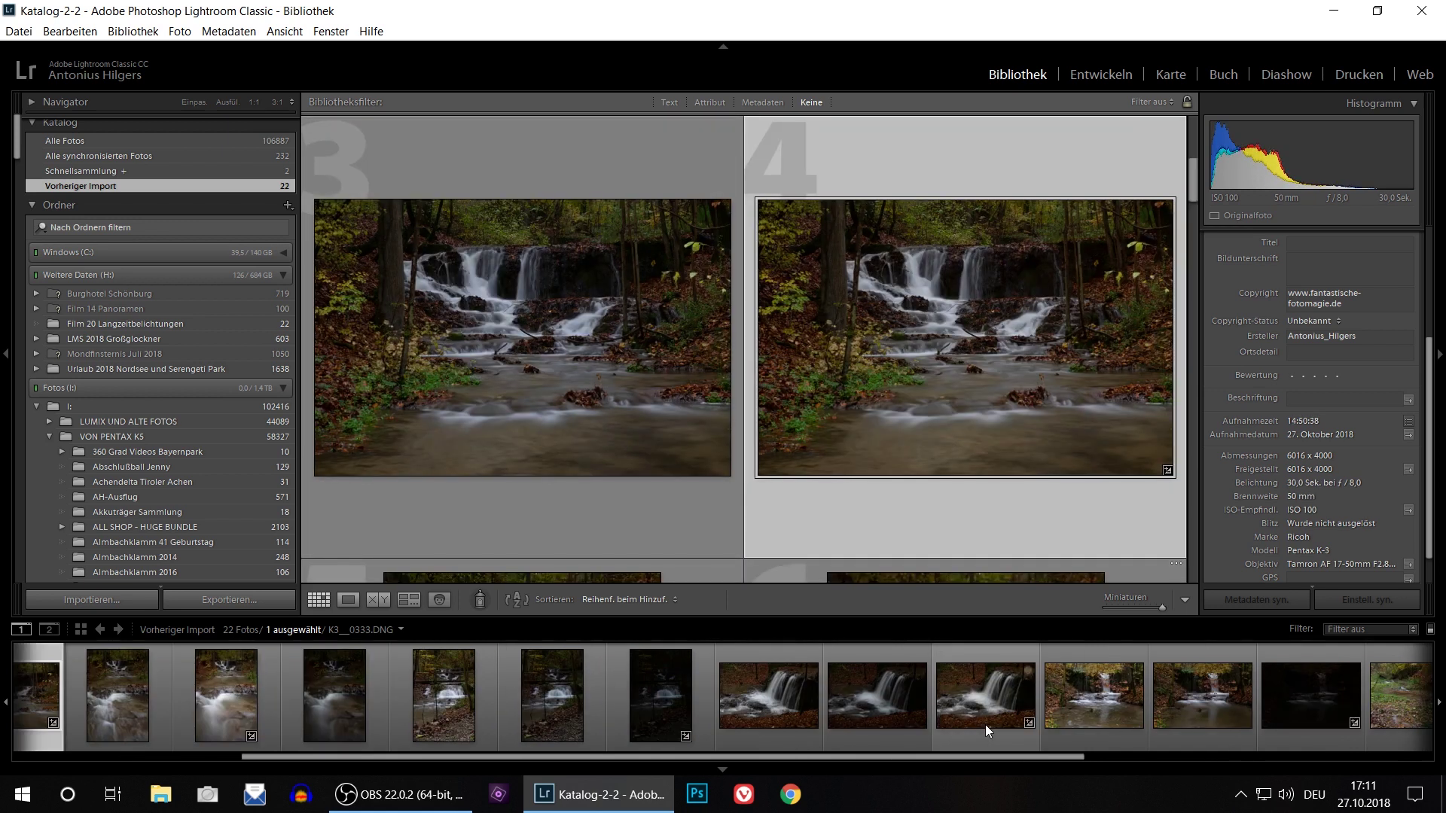
scroll(985, 725, down, 2)
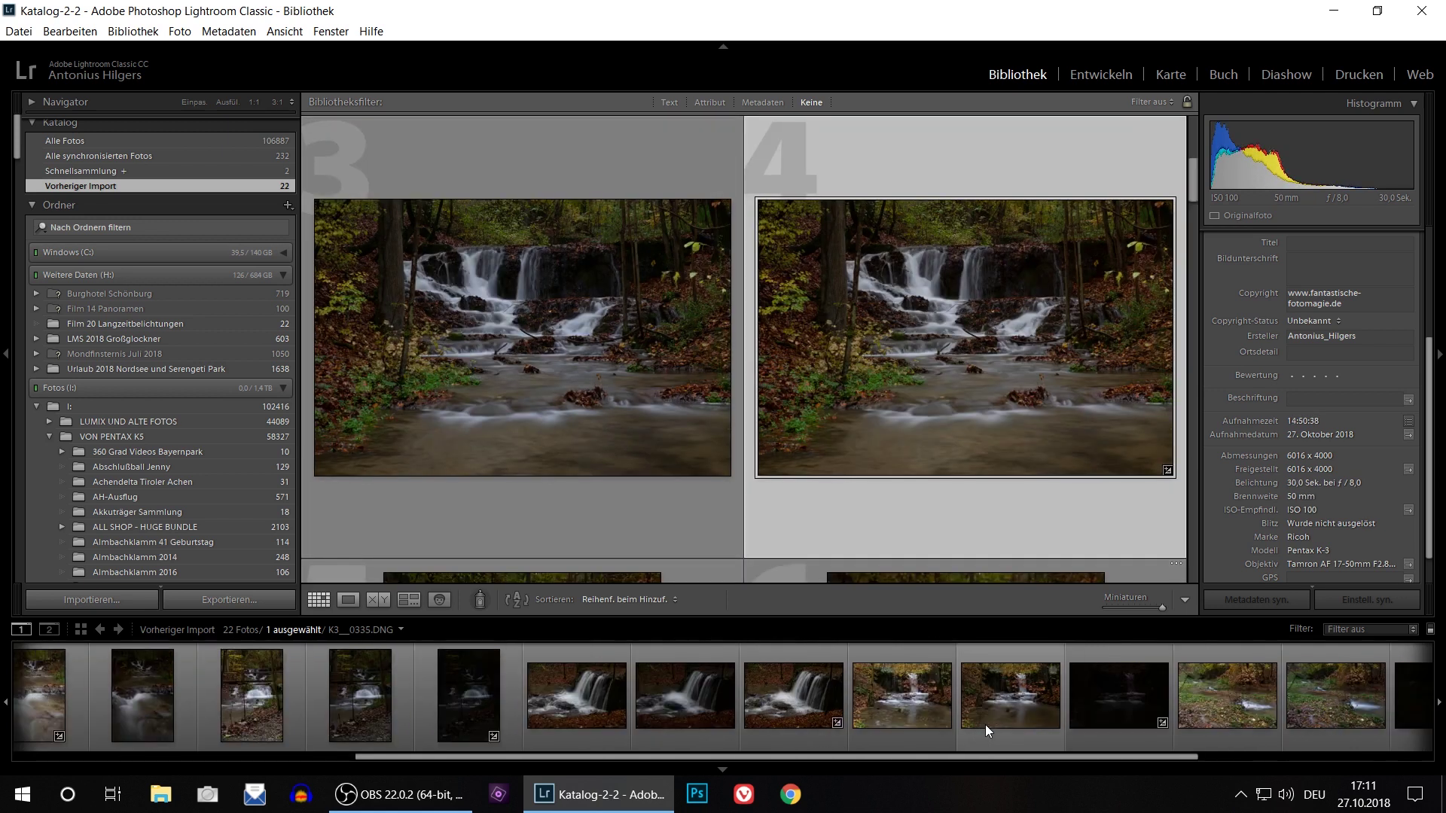
scroll(985, 725, down, 2)
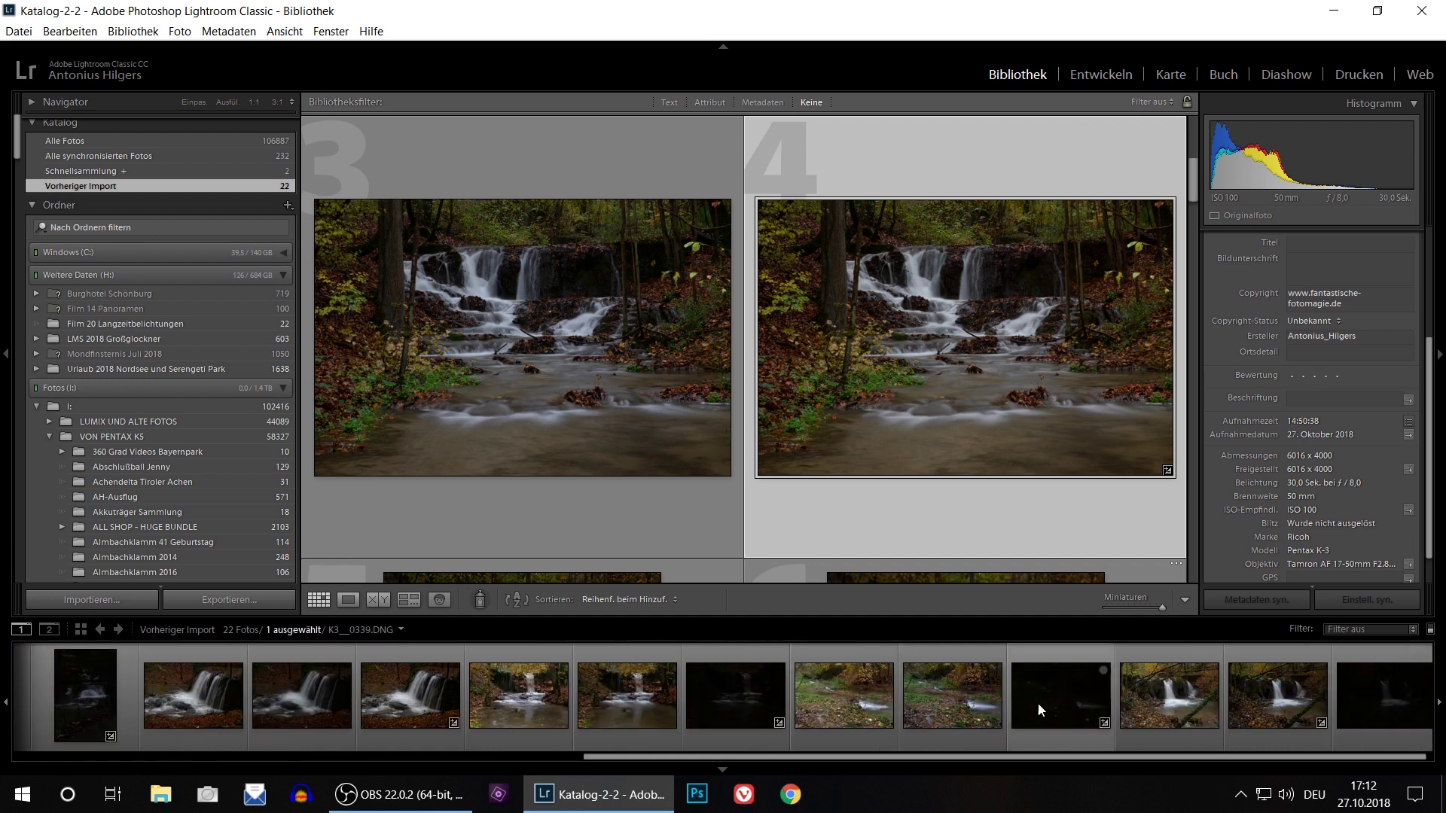
click(1158, 687)
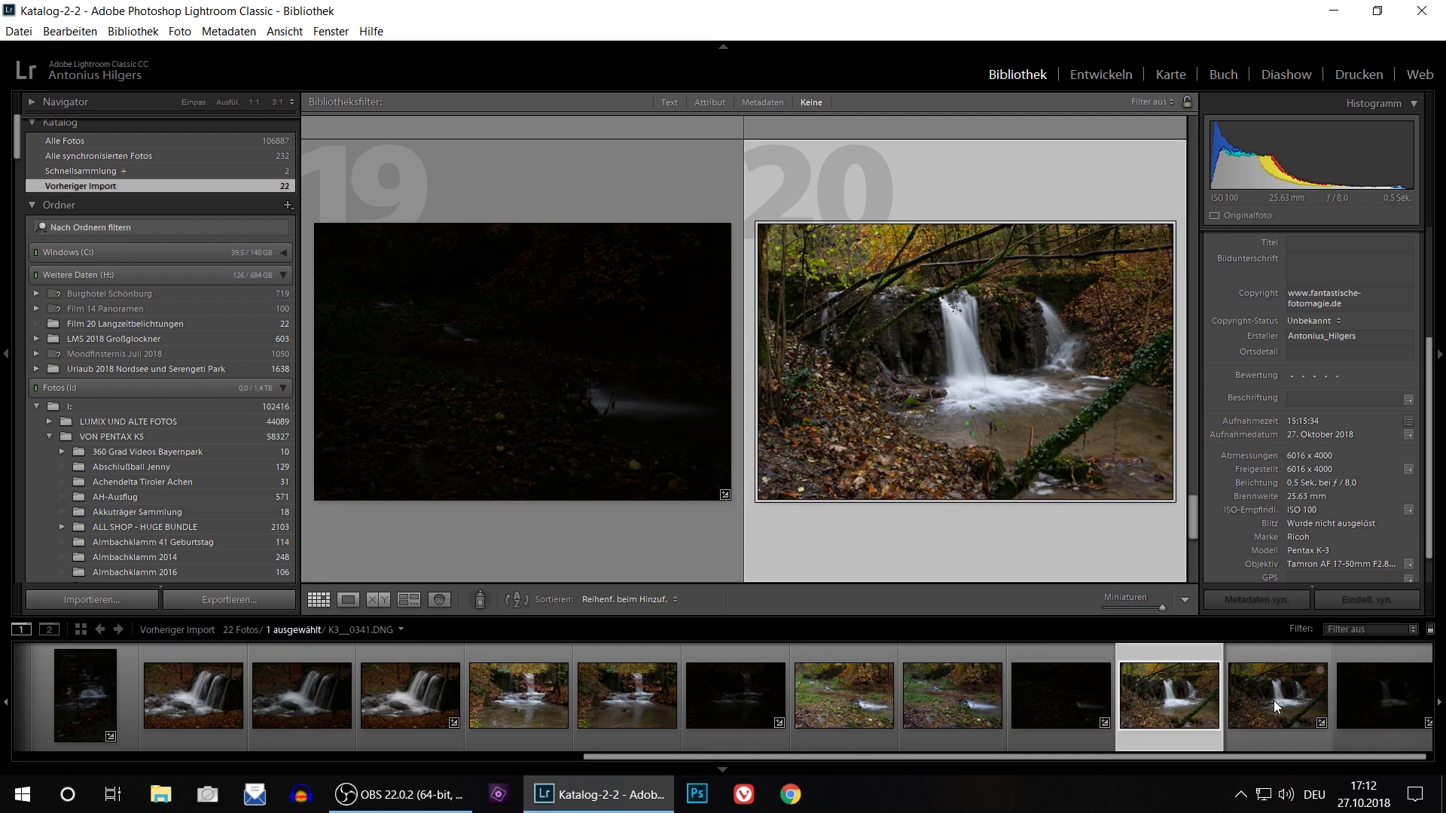
click(634, 697)
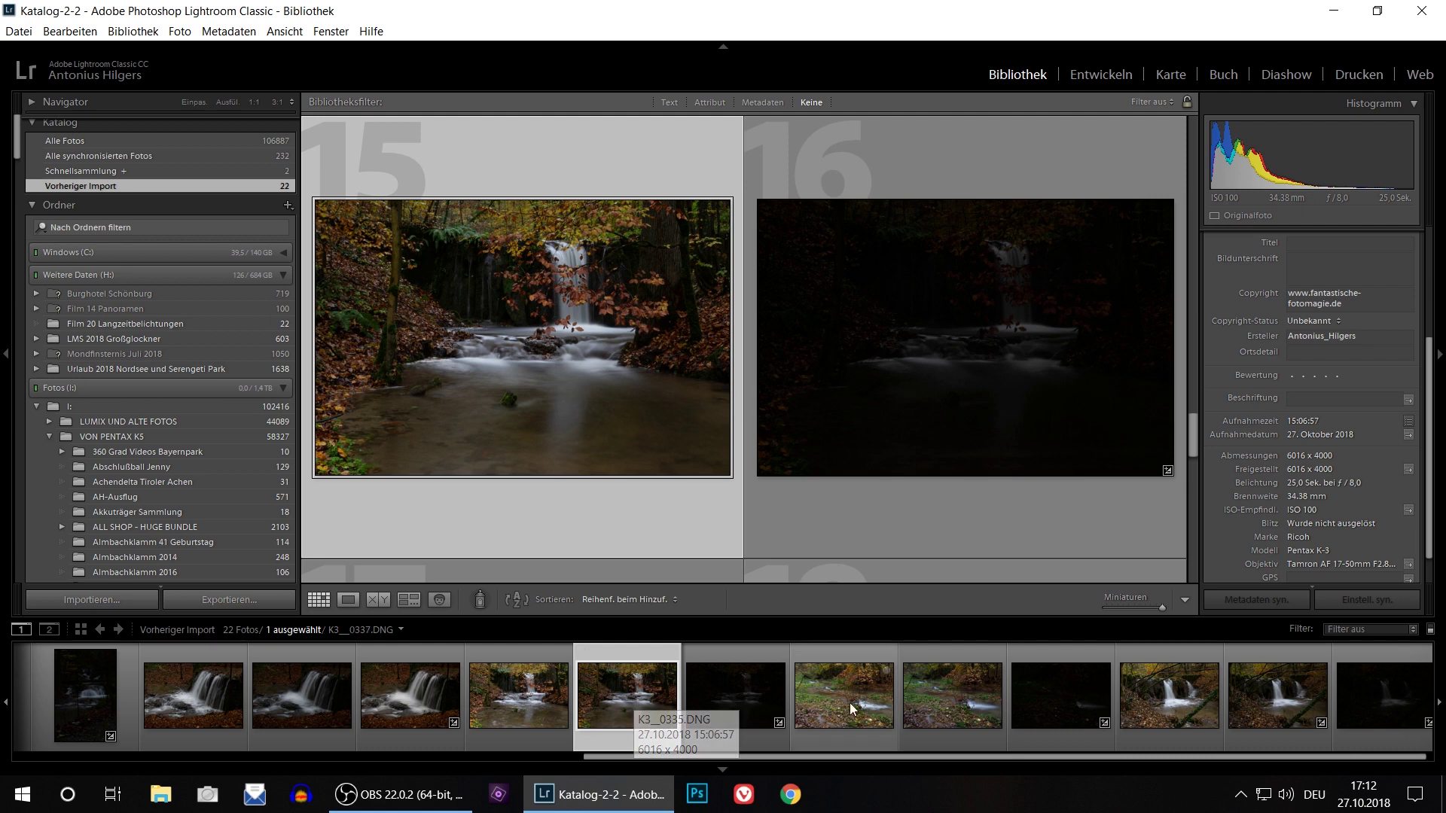
scroll(861, 702, up, 4)
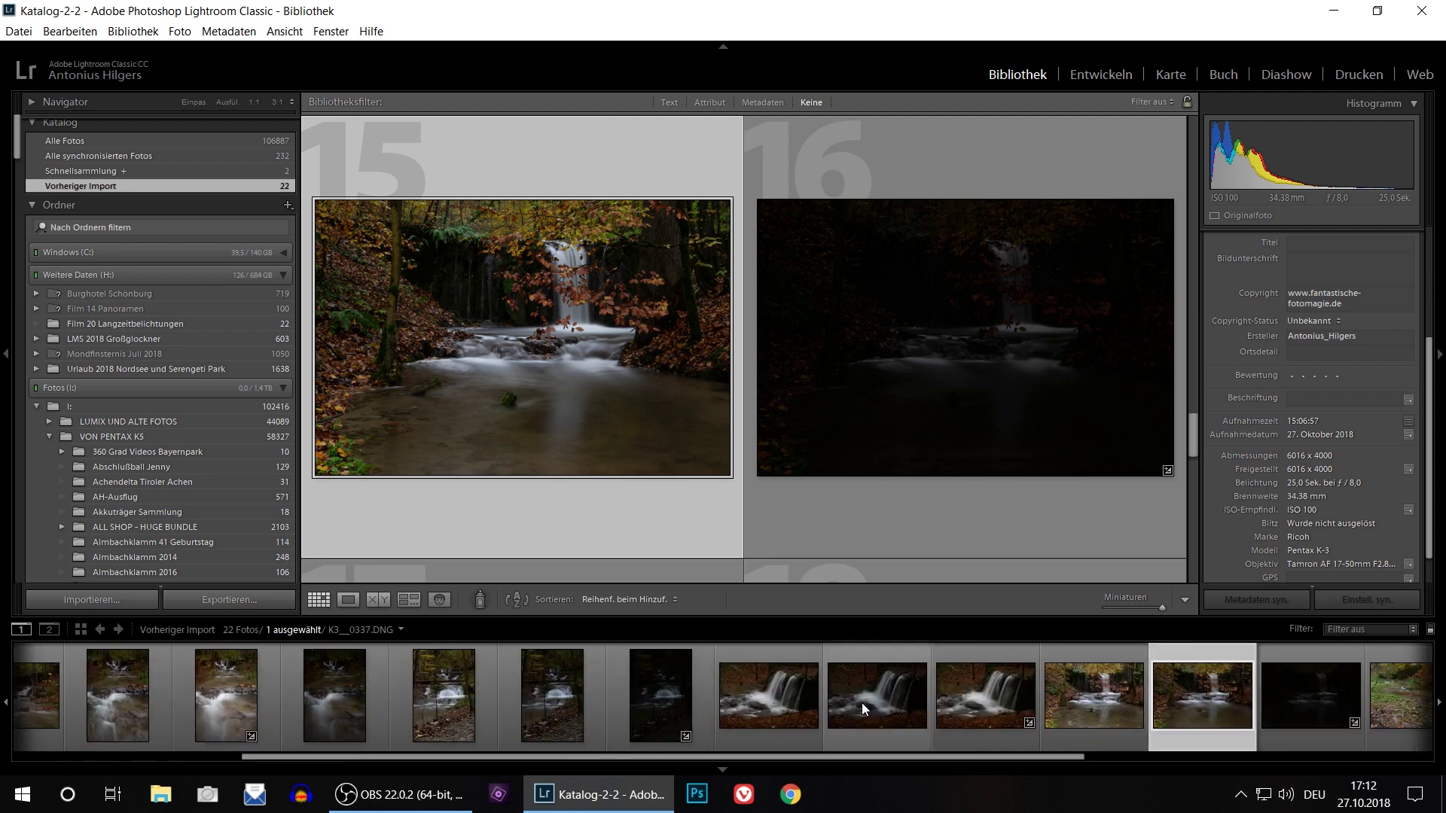
scroll(861, 703, down, 4)
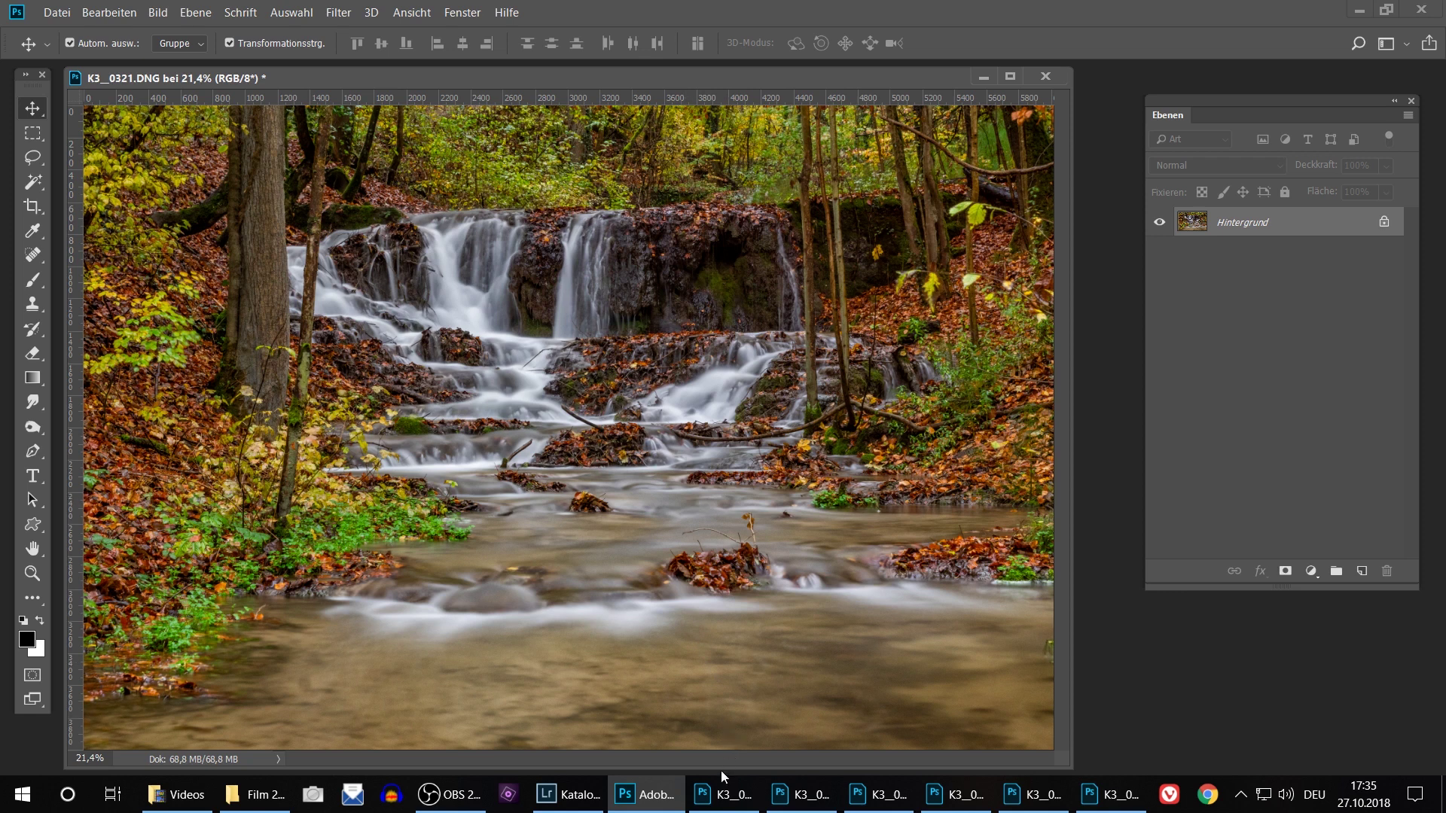
Switch to Photoshop and review the edited versions of K3__0326.DNG, K3__0321.DNG and K3__0331.DNG in turn
mouse_move(721, 793)
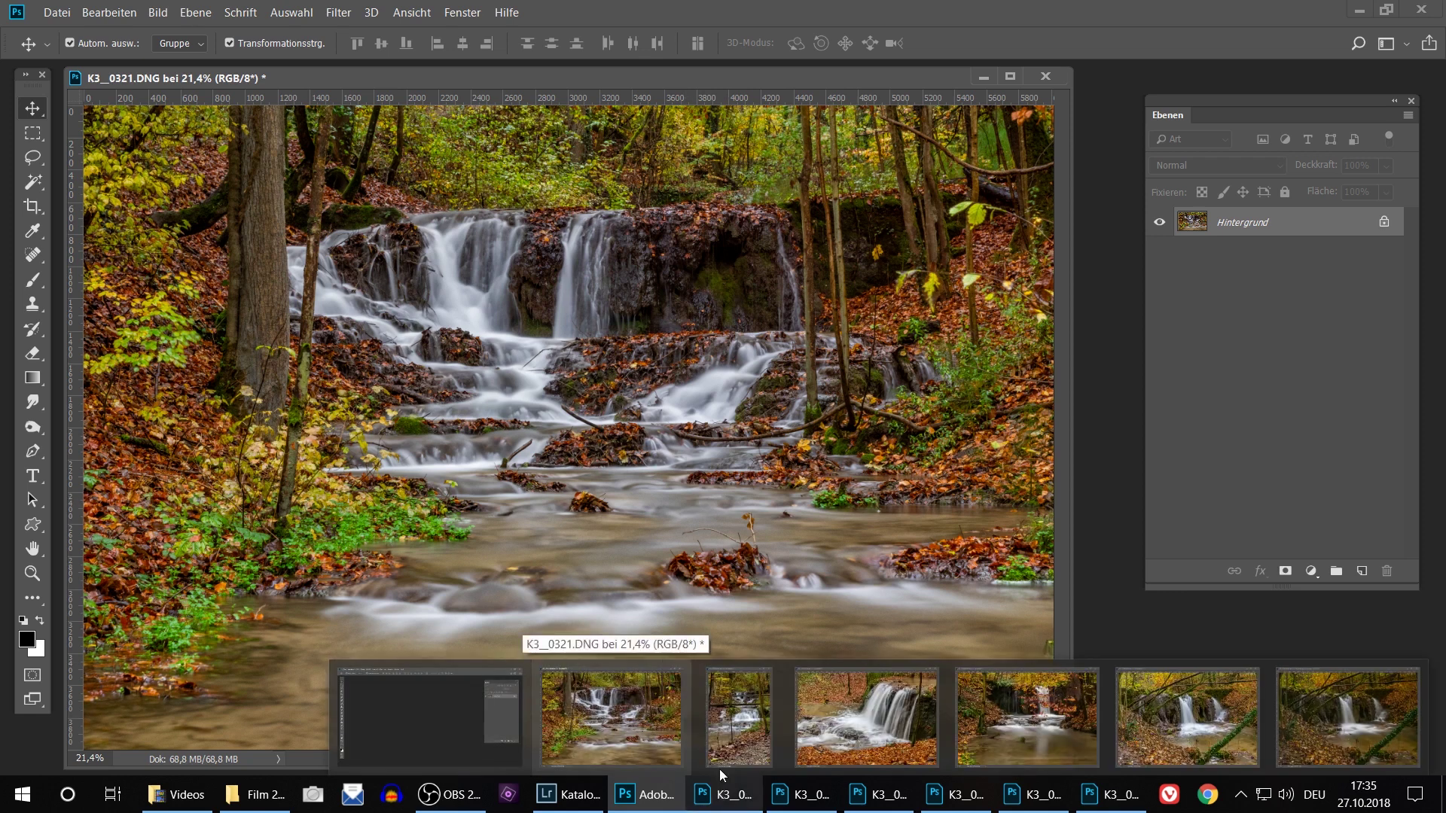
click(725, 745)
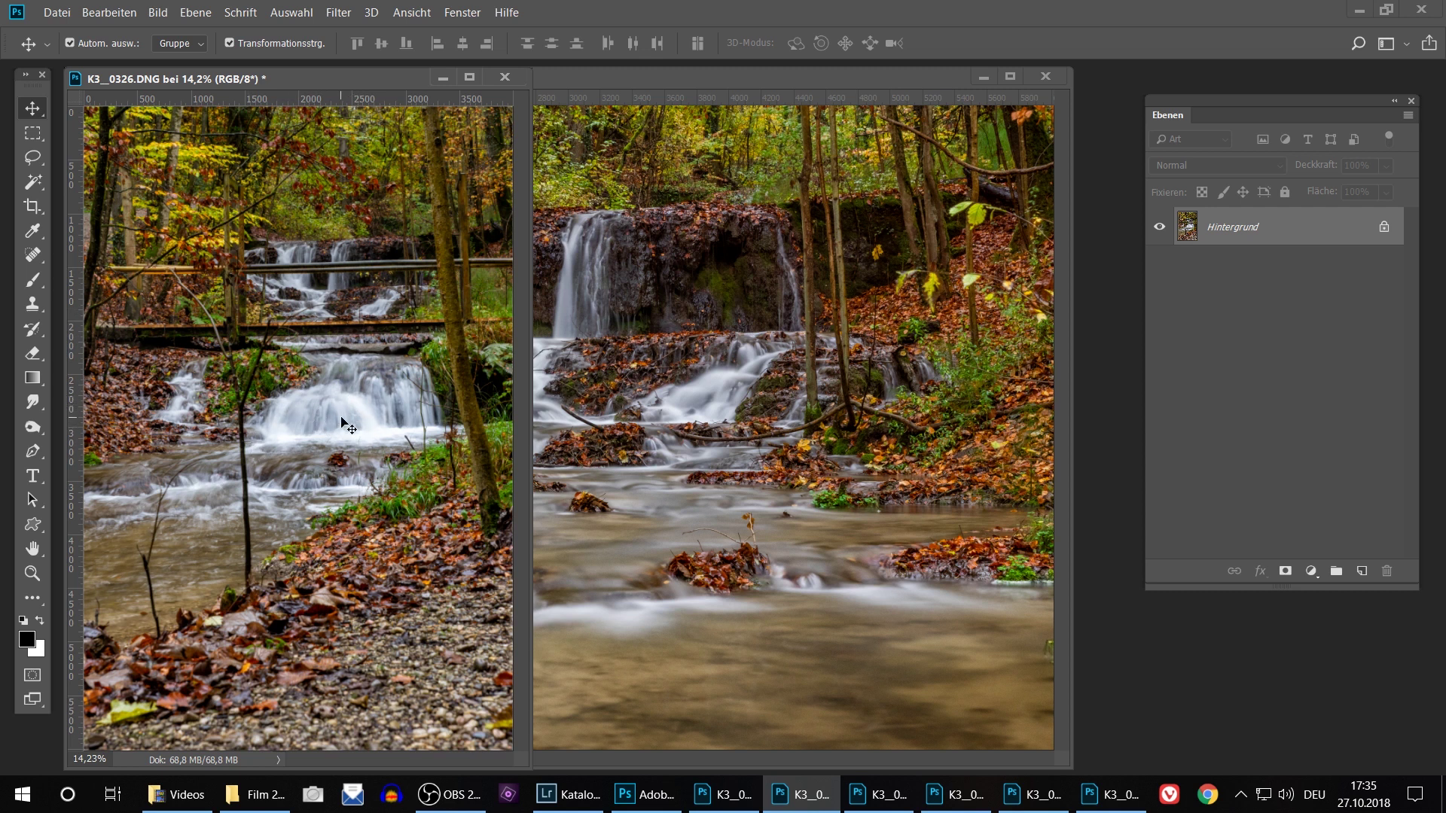
double_click(658, 78)
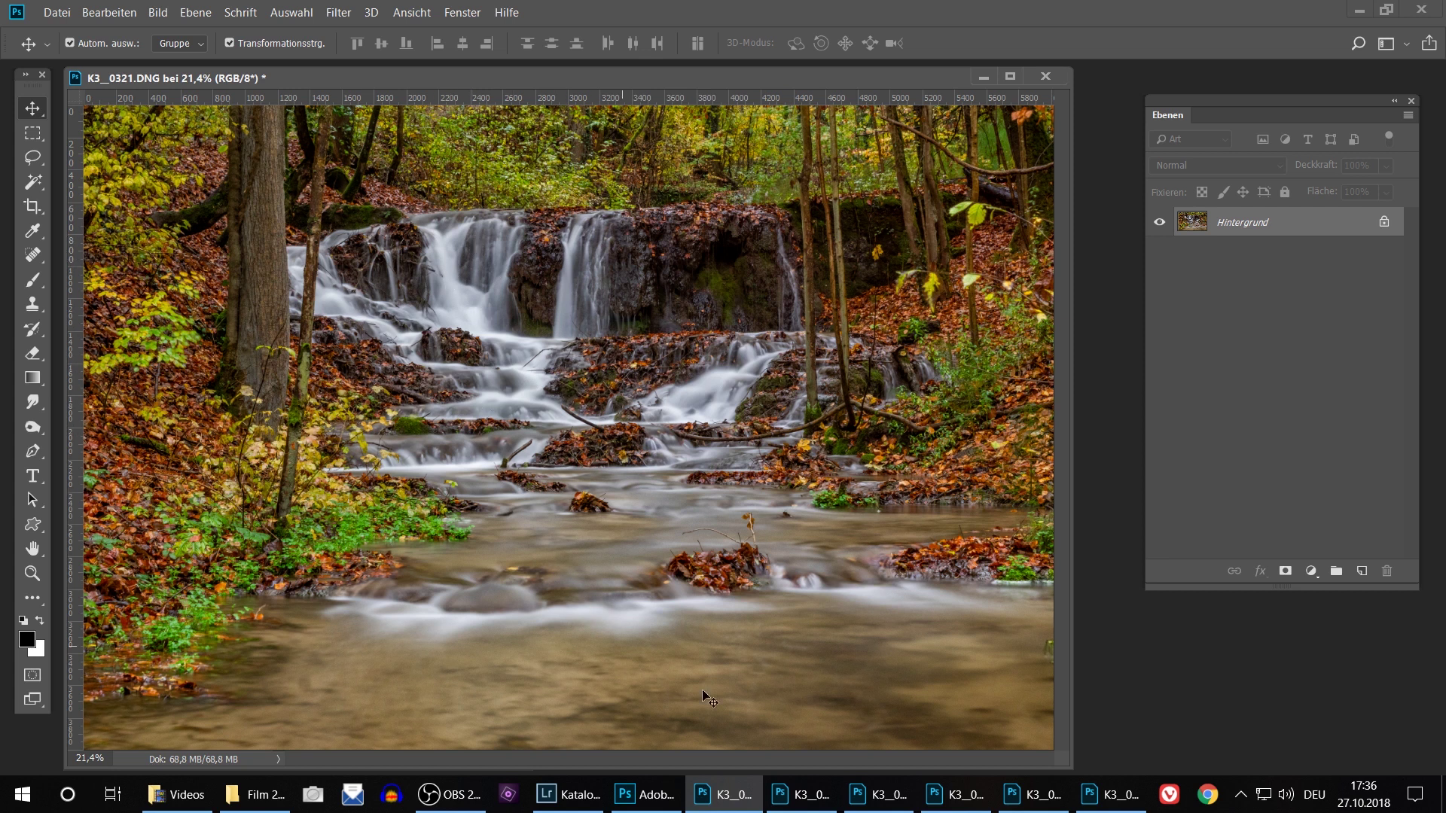
click(861, 799)
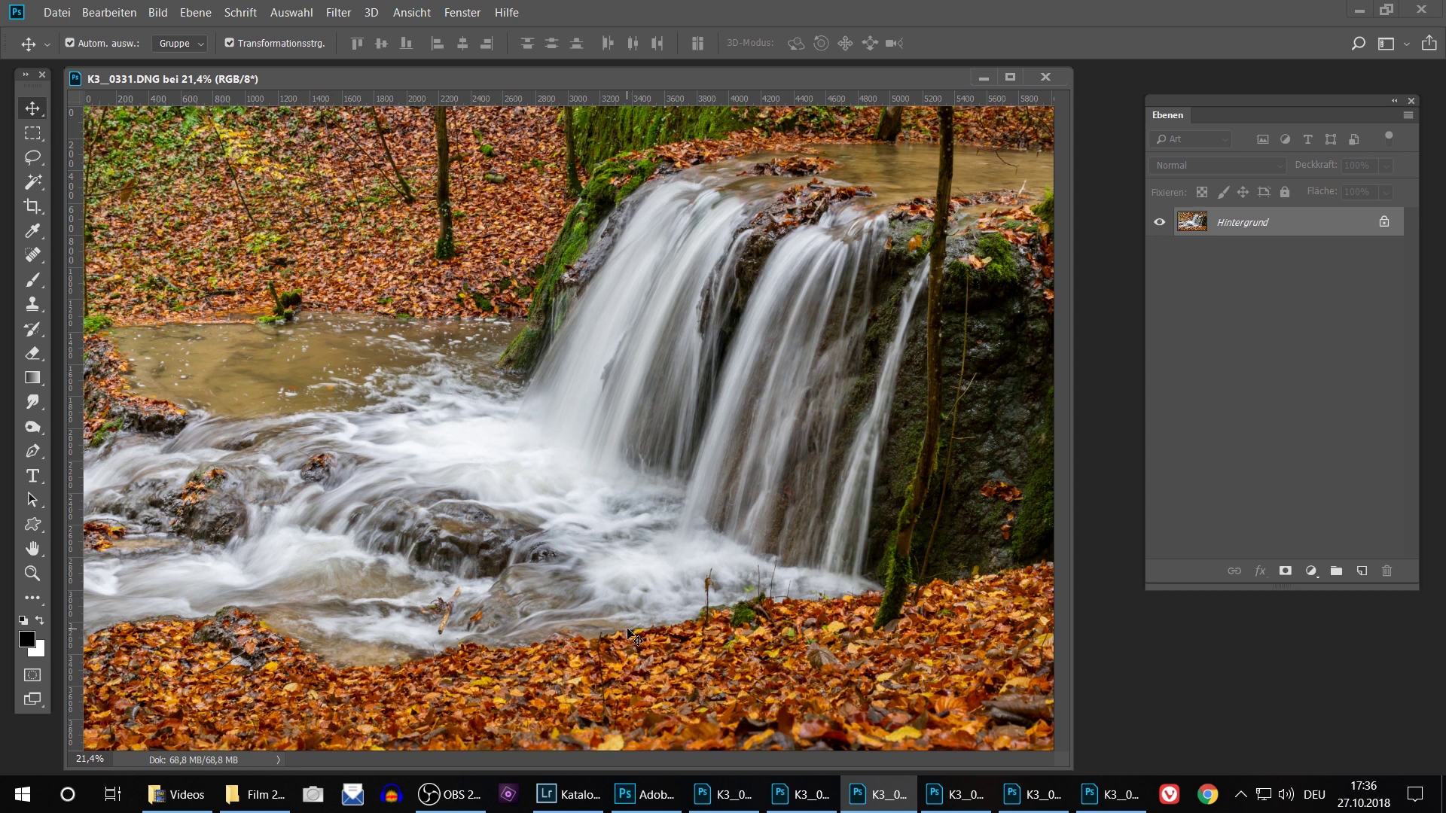
Review the edited versions of K3__0336.DNG, K3__0340.DNG and K3__0342.DNG in turn
click(958, 795)
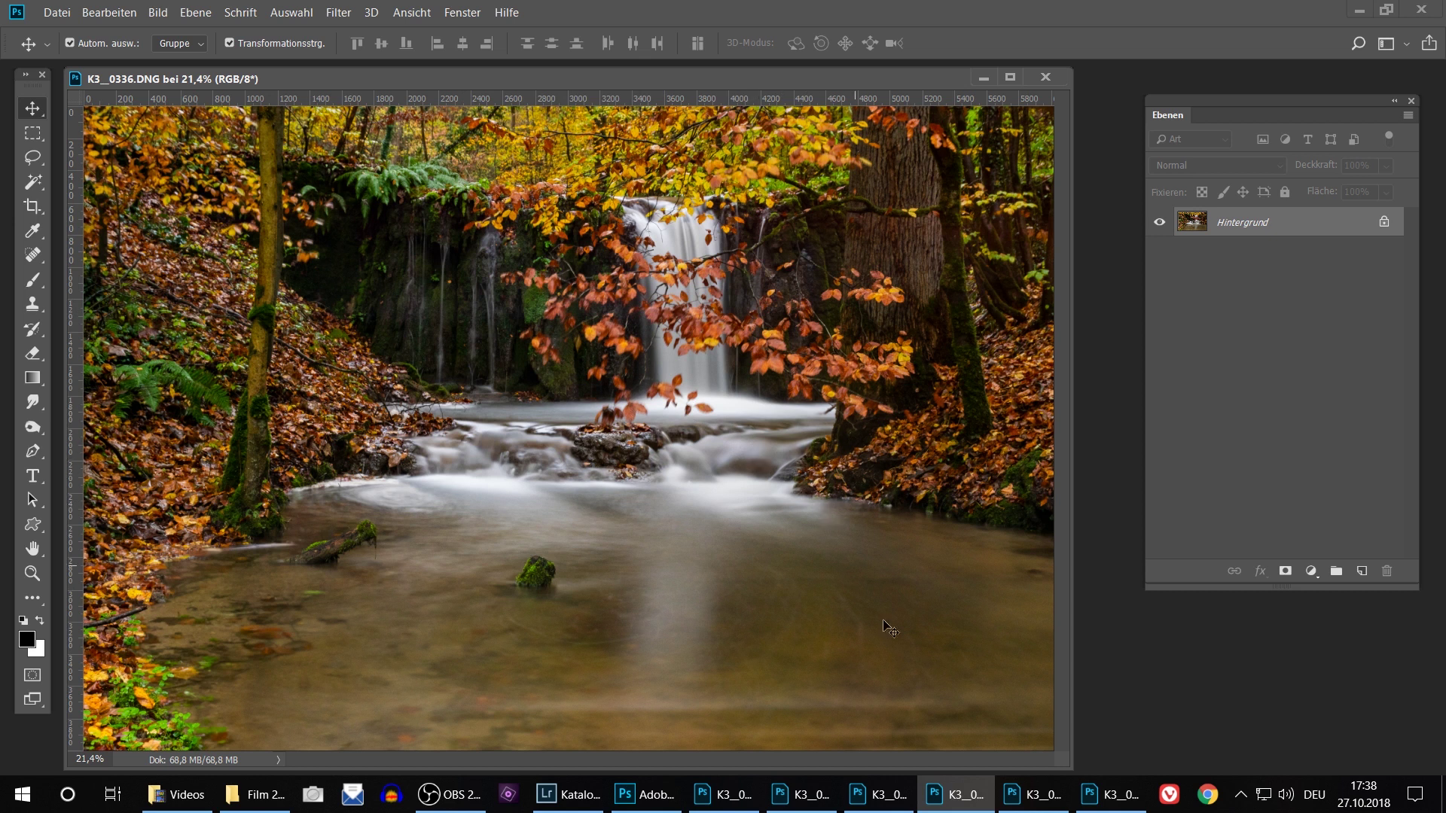
mouse_move(1047, 792)
click(1026, 800)
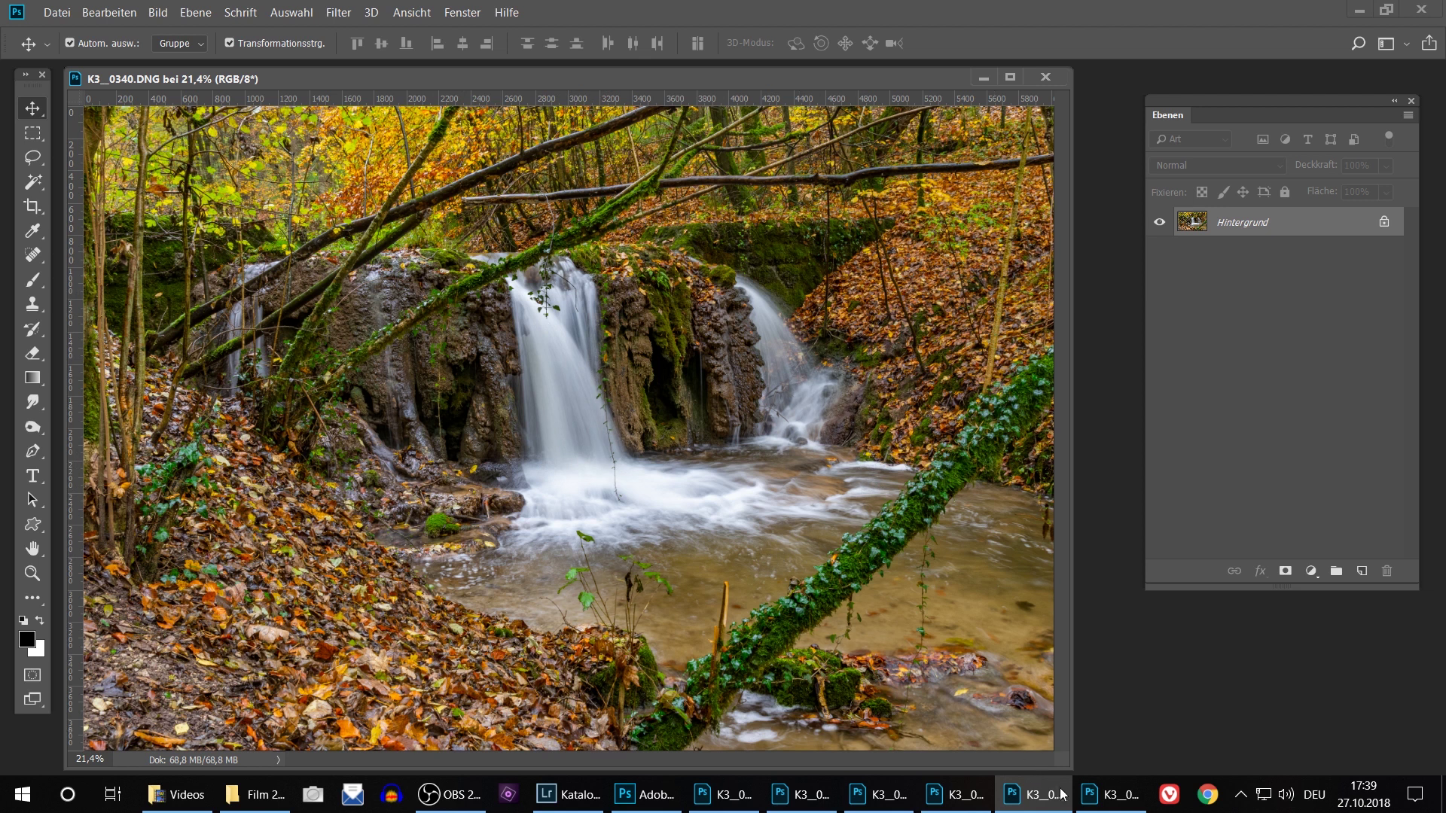
click(1101, 797)
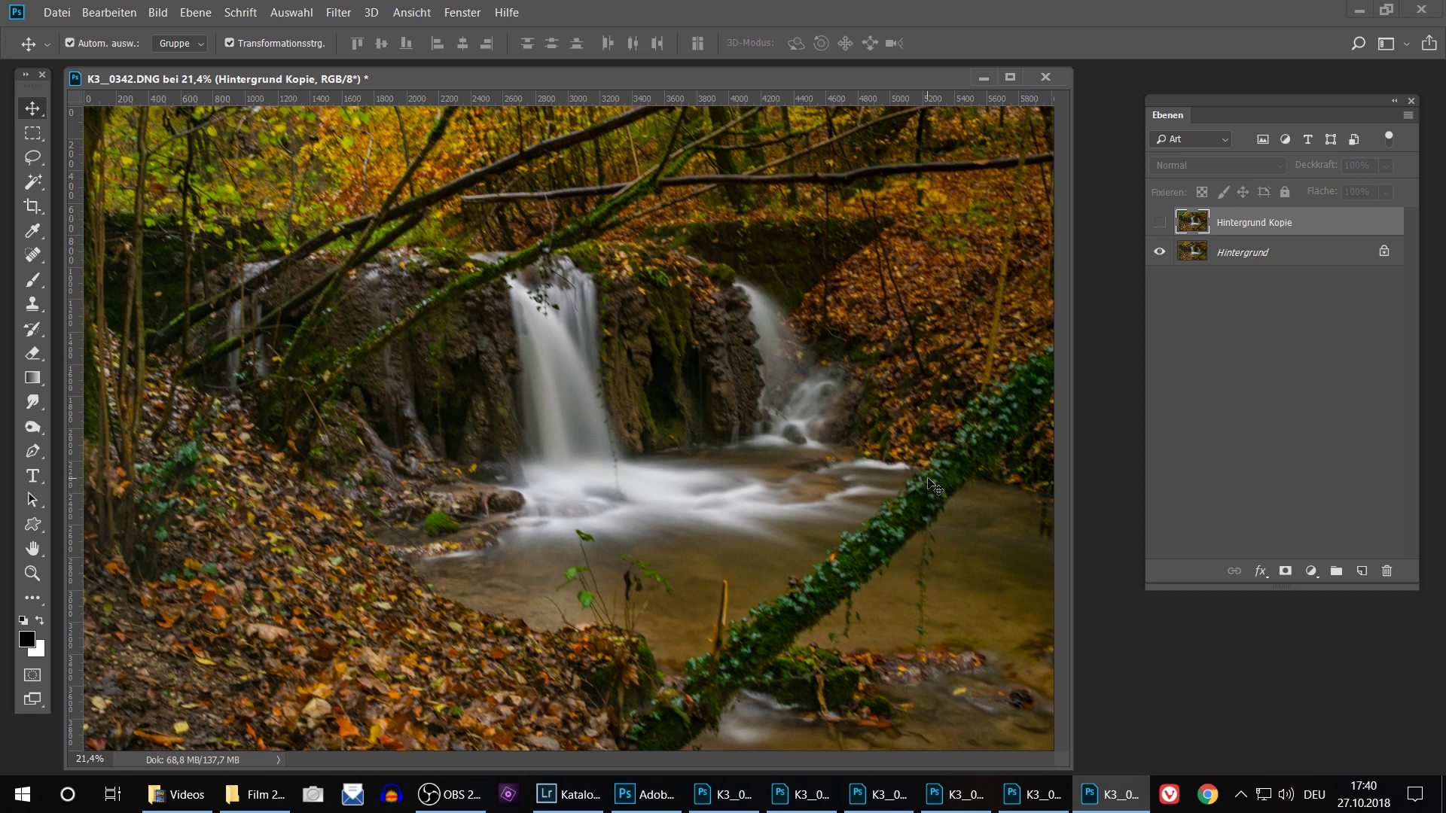
Show the Hintergrund Kopie layer of K3__0342.DNG, consult the available sharpening filters and compare the photo with and without the layer
click(1160, 223)
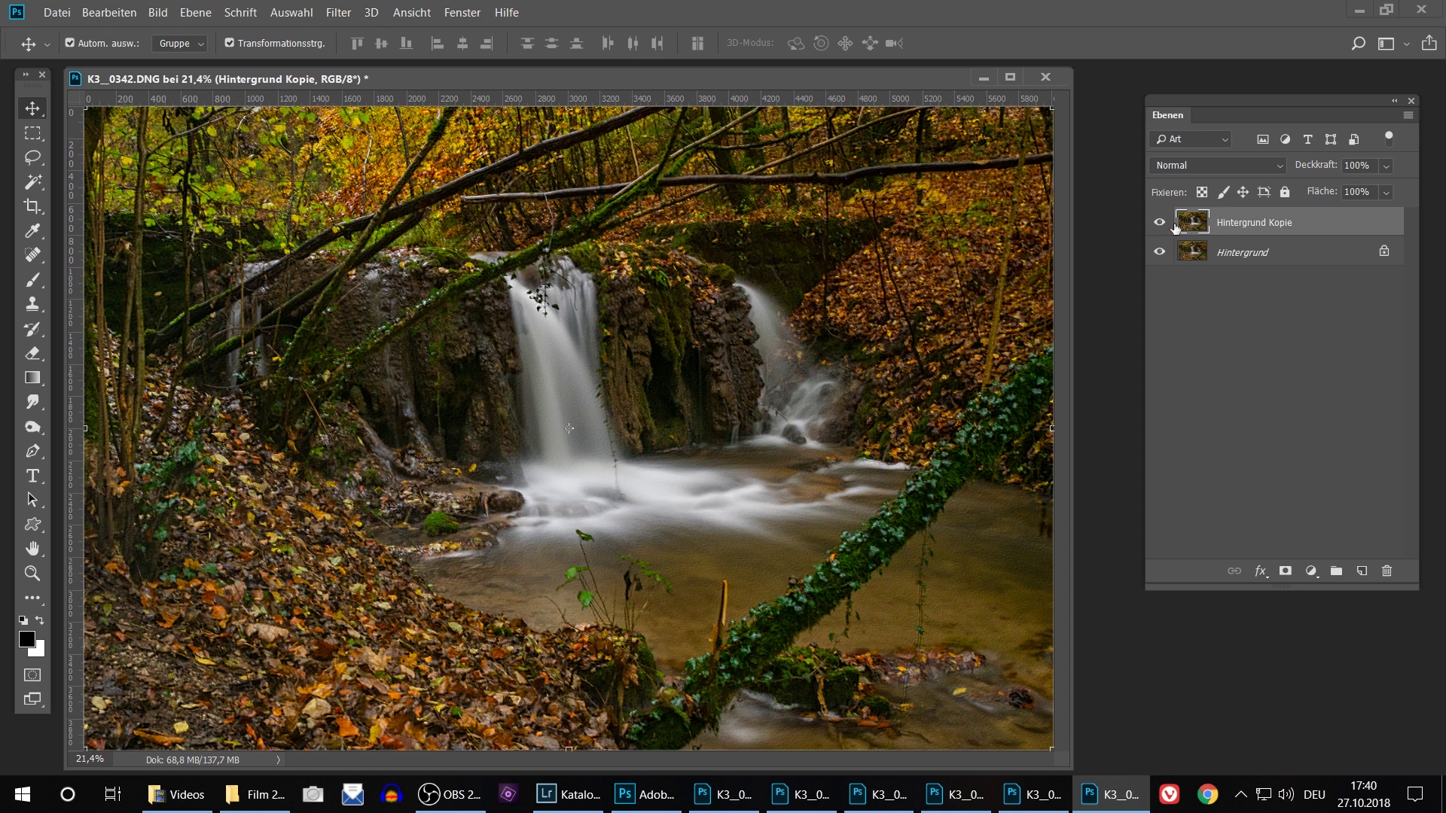
click(338, 13)
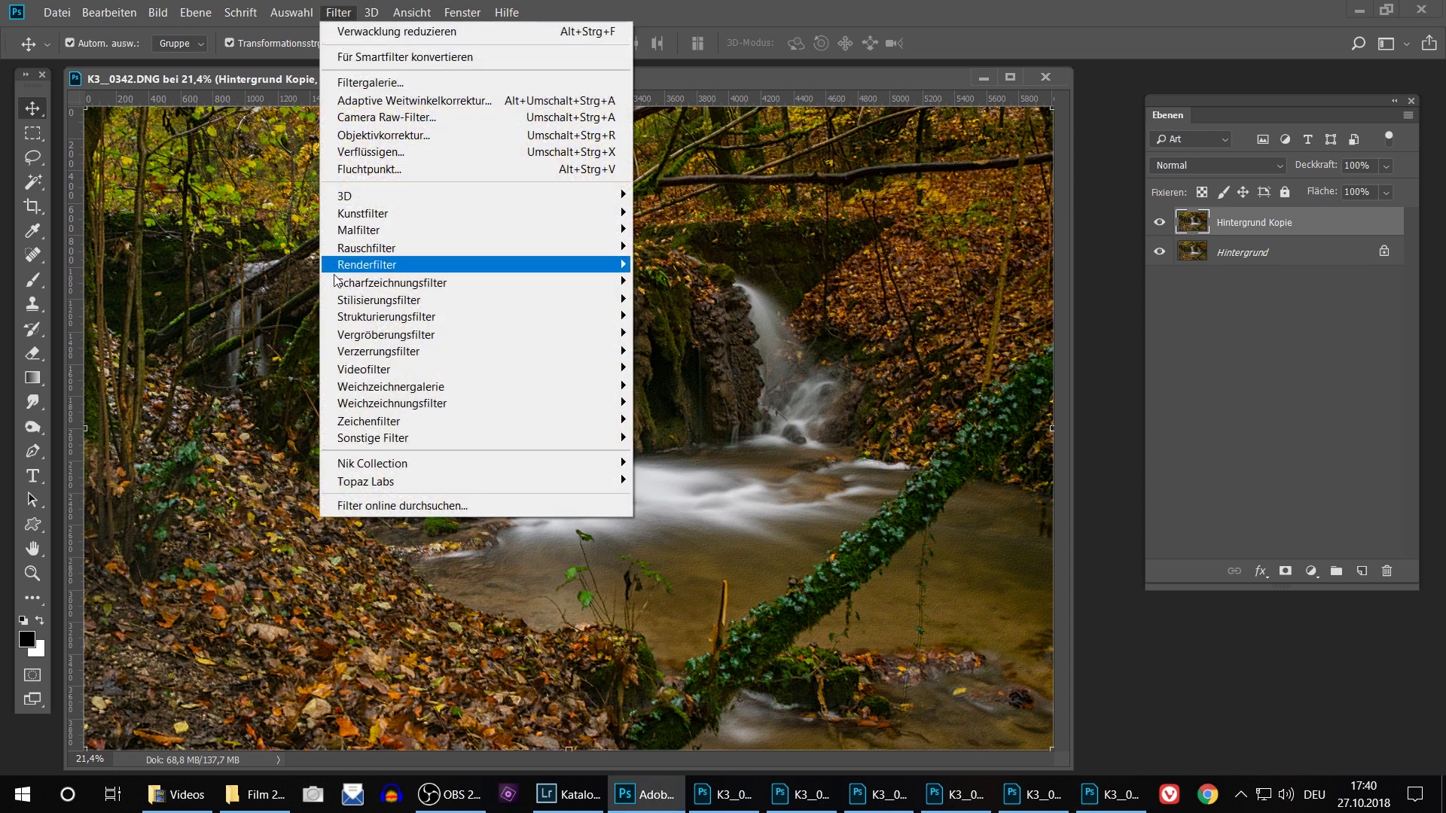
mouse_move(574, 284)
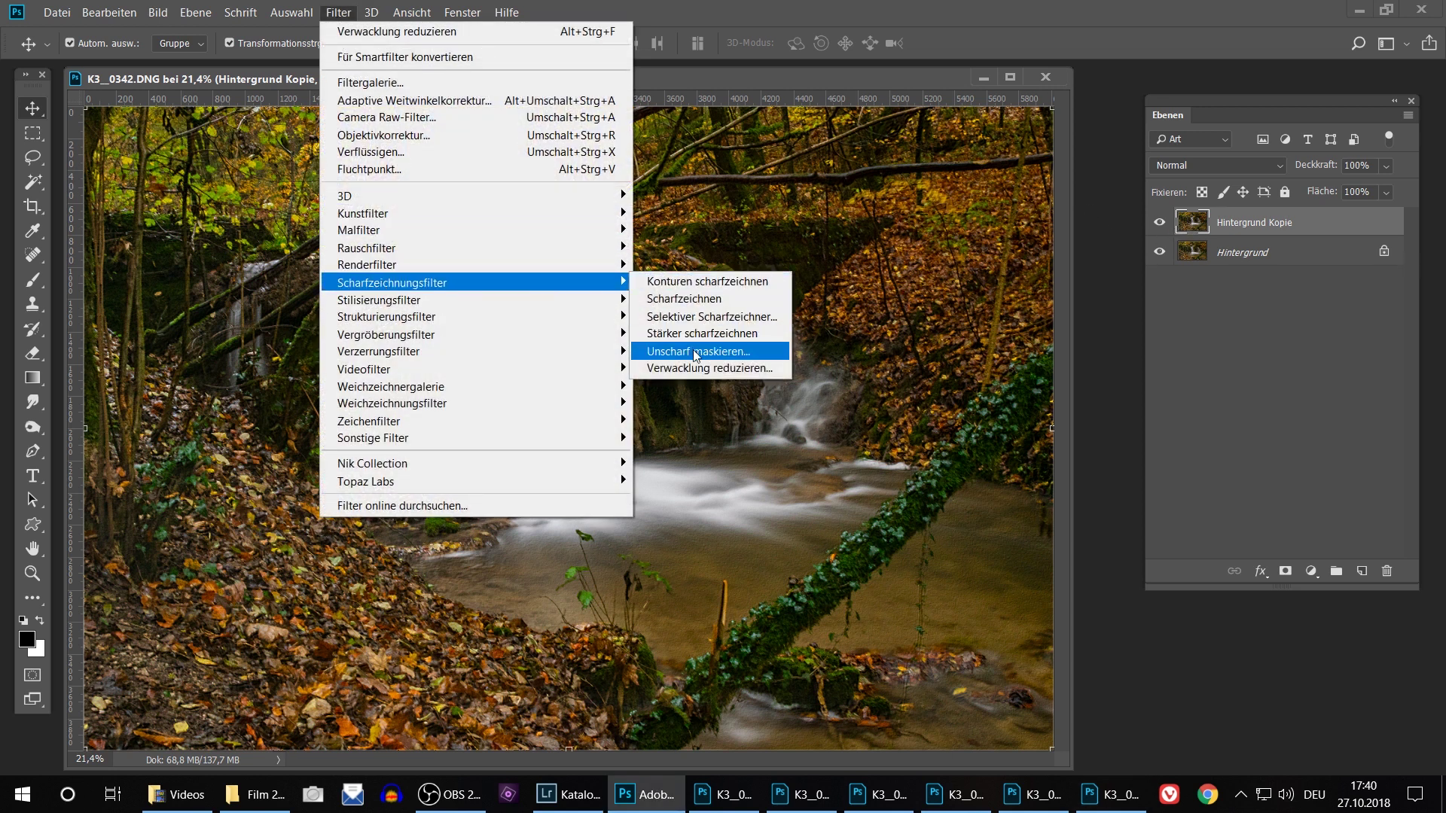
click(1241, 218)
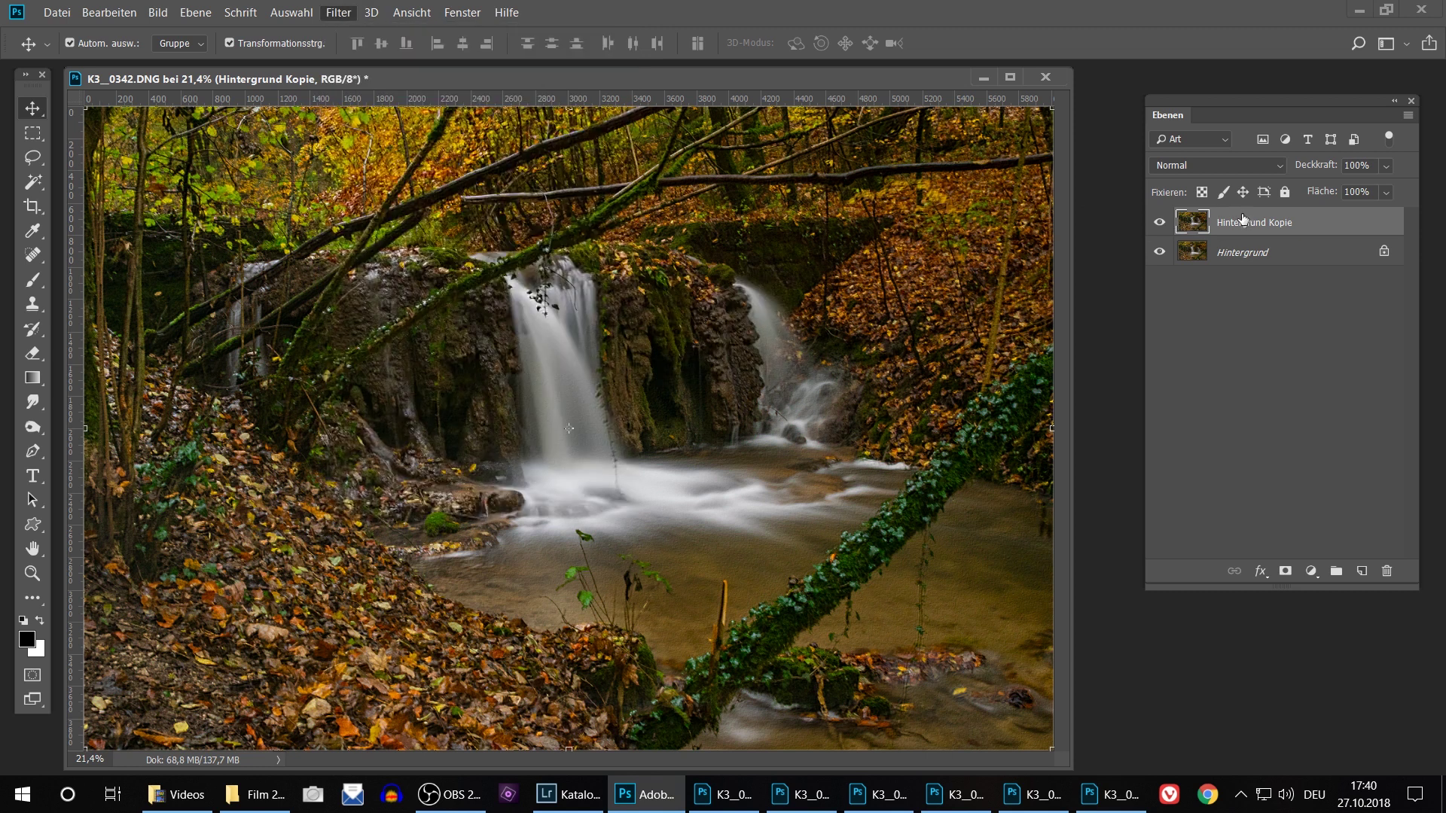
click(1159, 222)
click(1160, 222)
Compare the water and plants below the waterfall at 66.7% with the Hintergrund Kopie layer hidden and shown
click(32, 574)
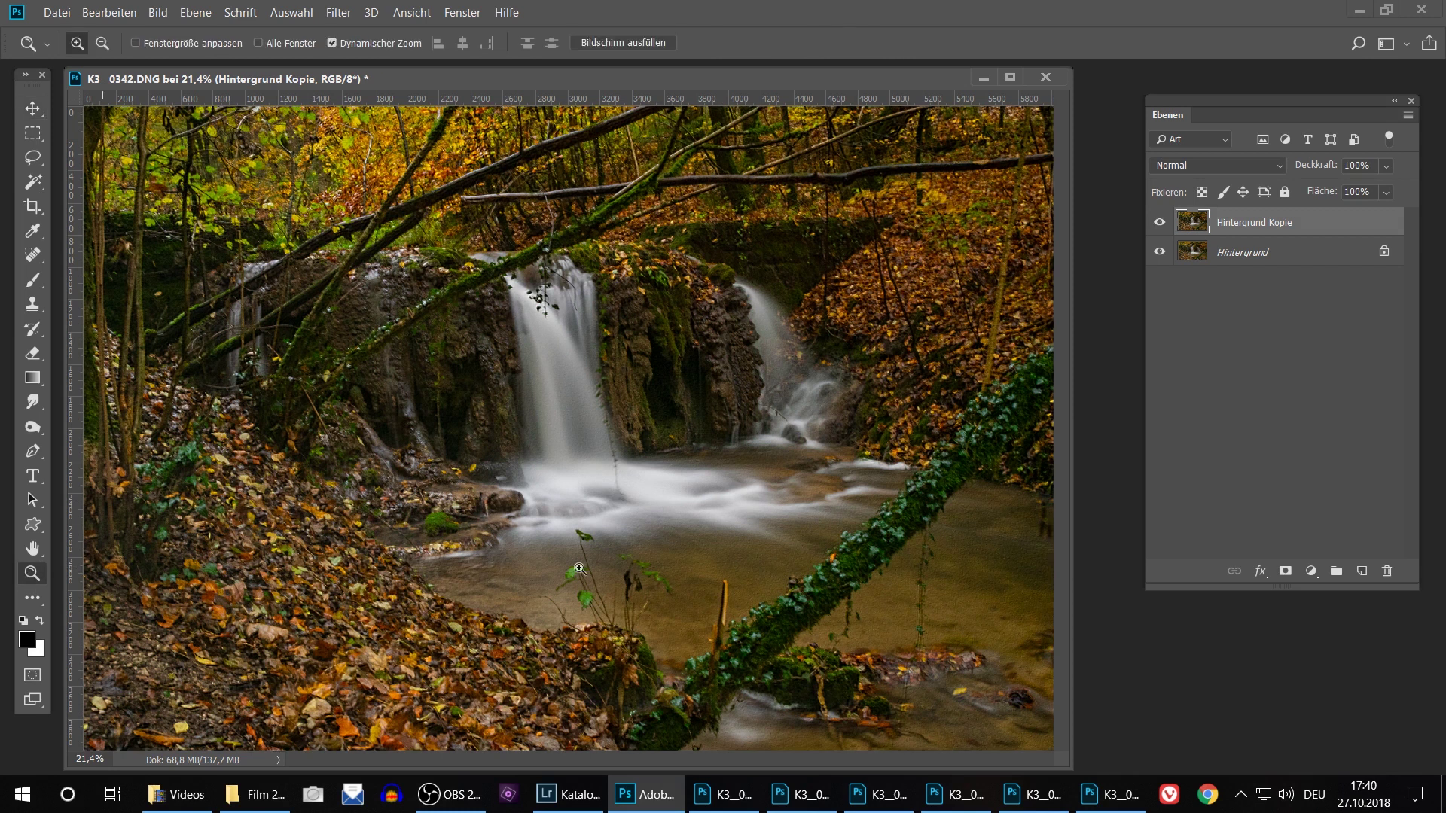
click(698, 555)
click(698, 555)
click(699, 554)
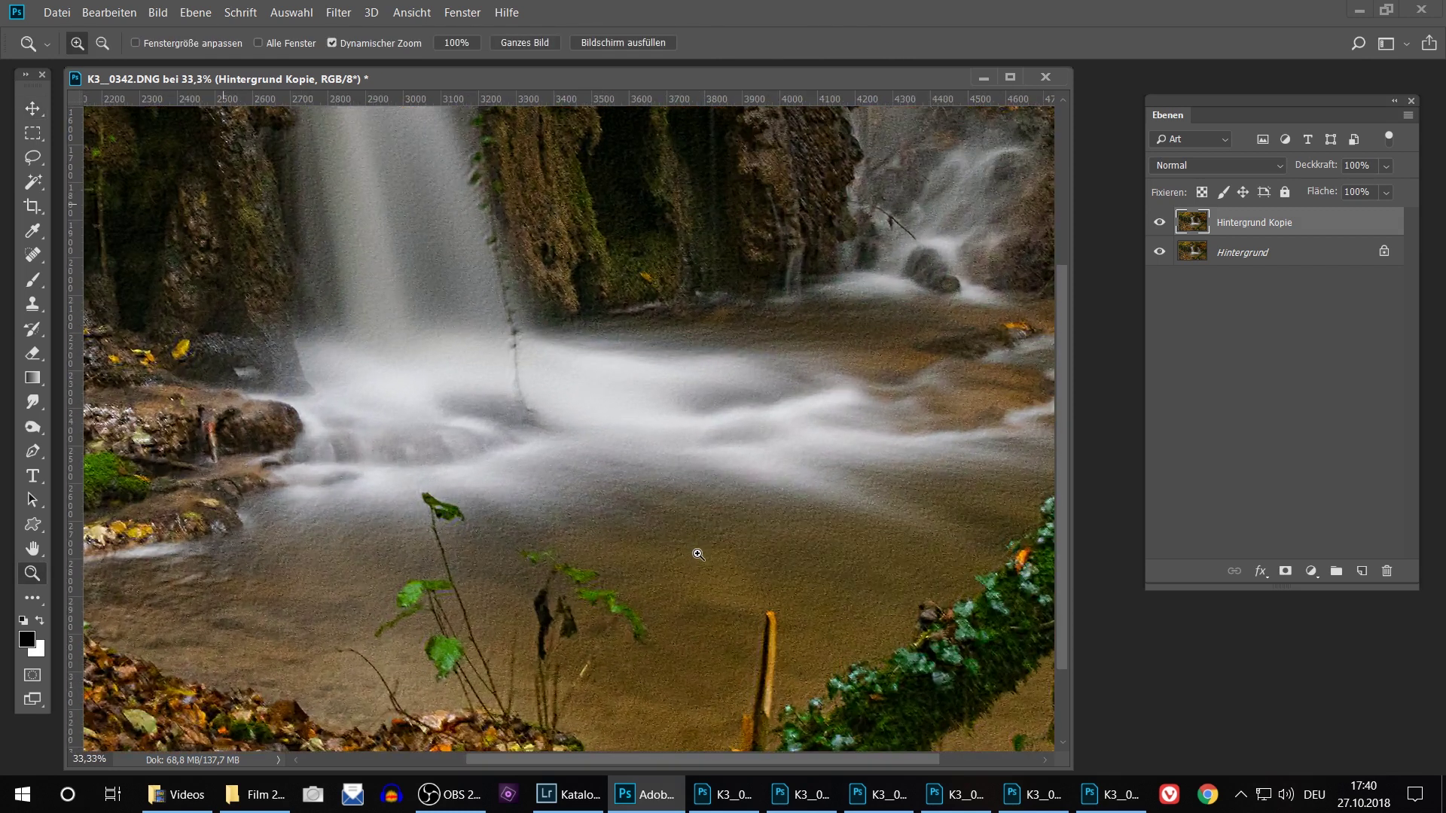
click(698, 555)
click(1164, 228)
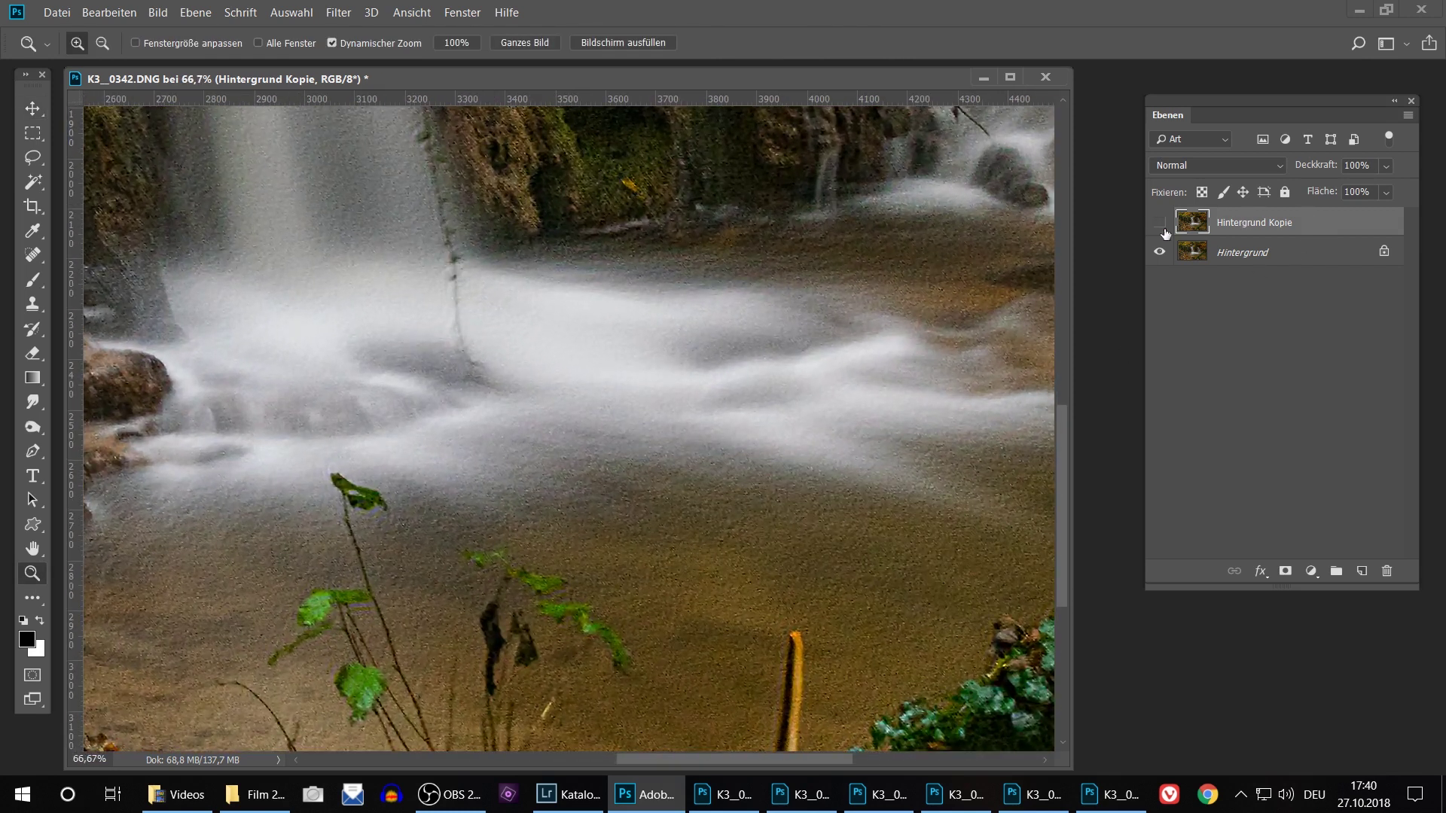
click(1163, 228)
alt+click(565, 500)
alt+click(565, 502)
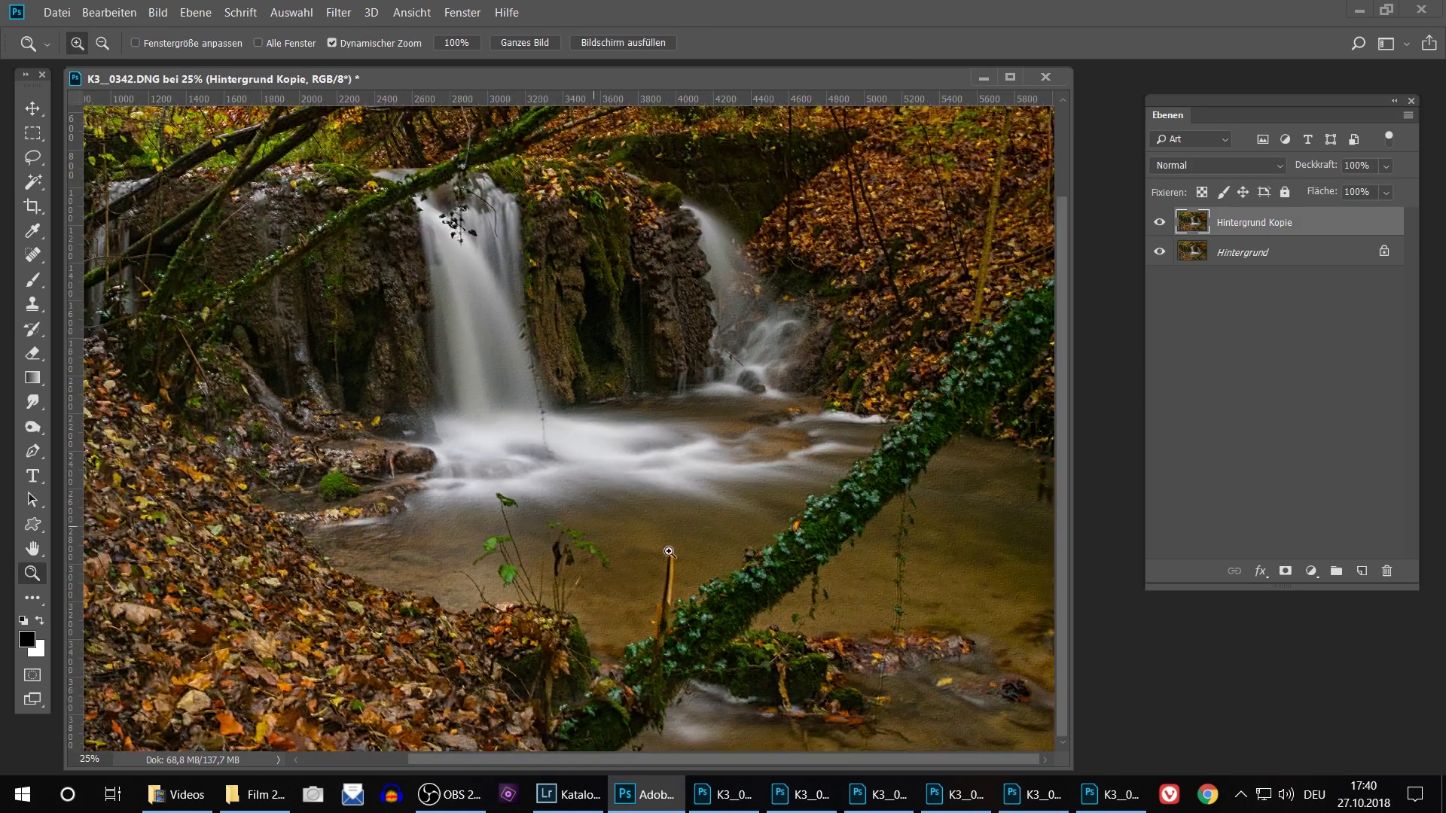
Go back through the finished edits from K3__0340.DNG and K3__0336.DNG to K3__0331.DNG, K3__0326.DNG and K3__0321.DNG
click(1035, 795)
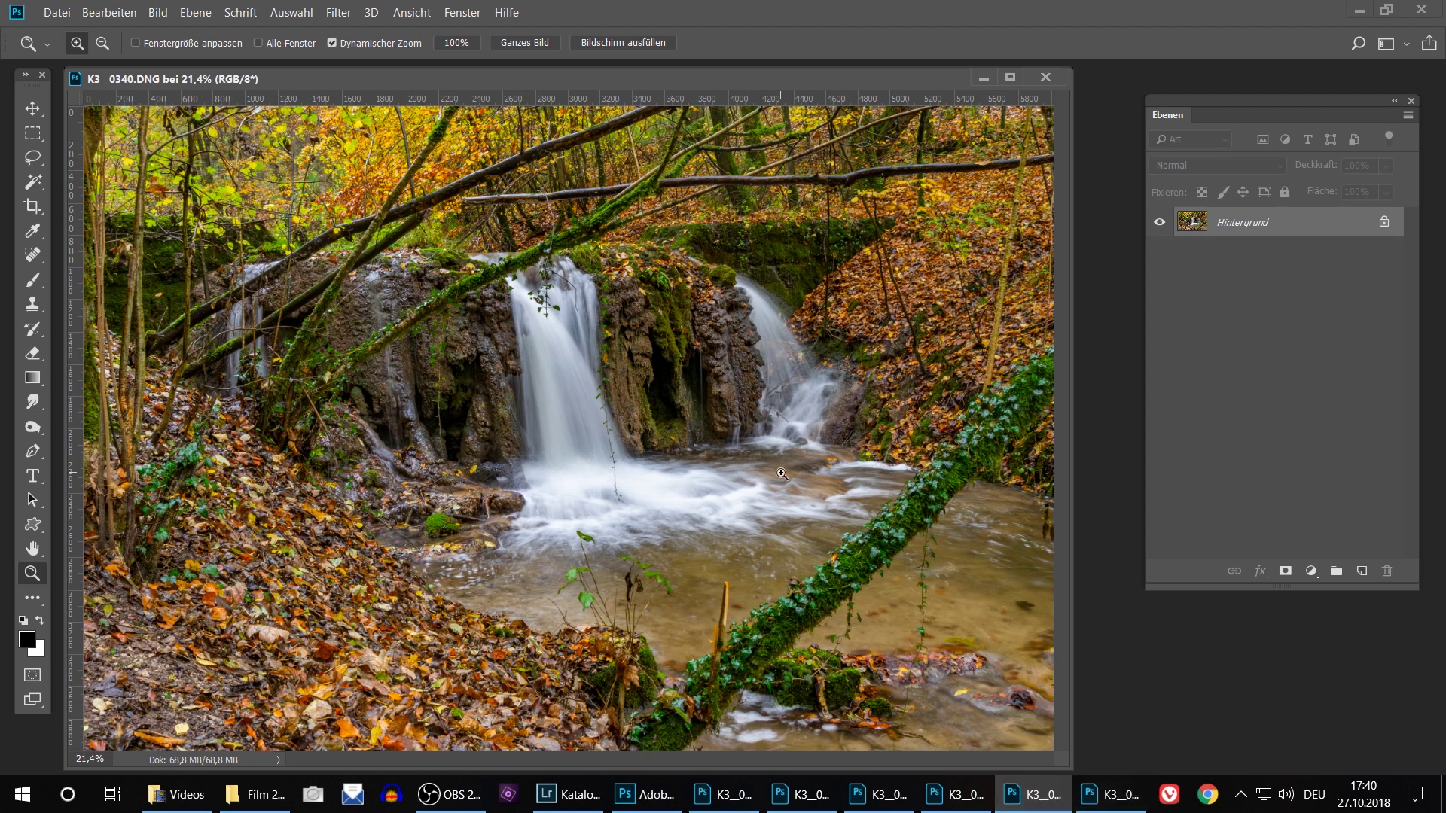
click(952, 796)
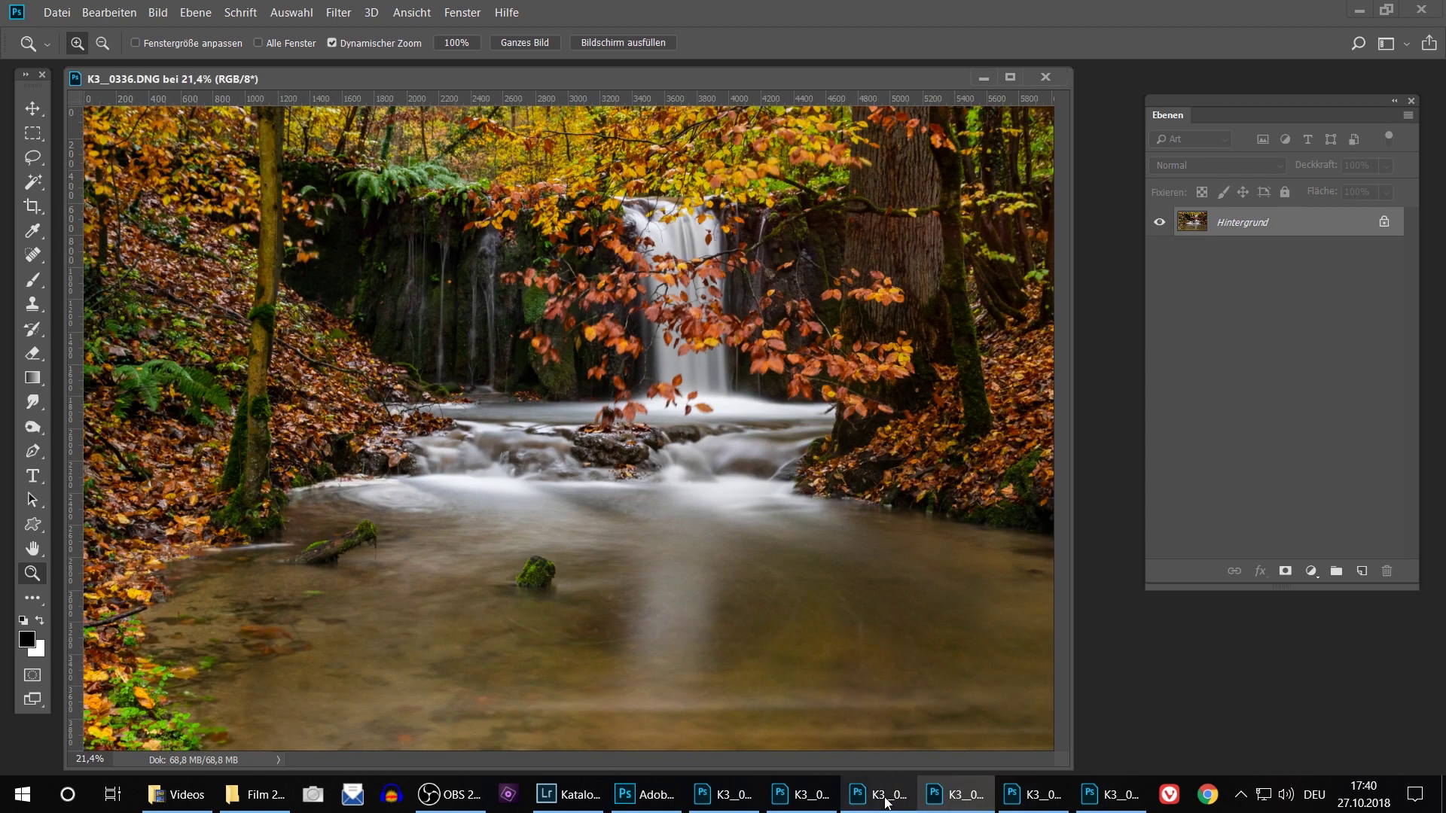
click(887, 803)
click(800, 795)
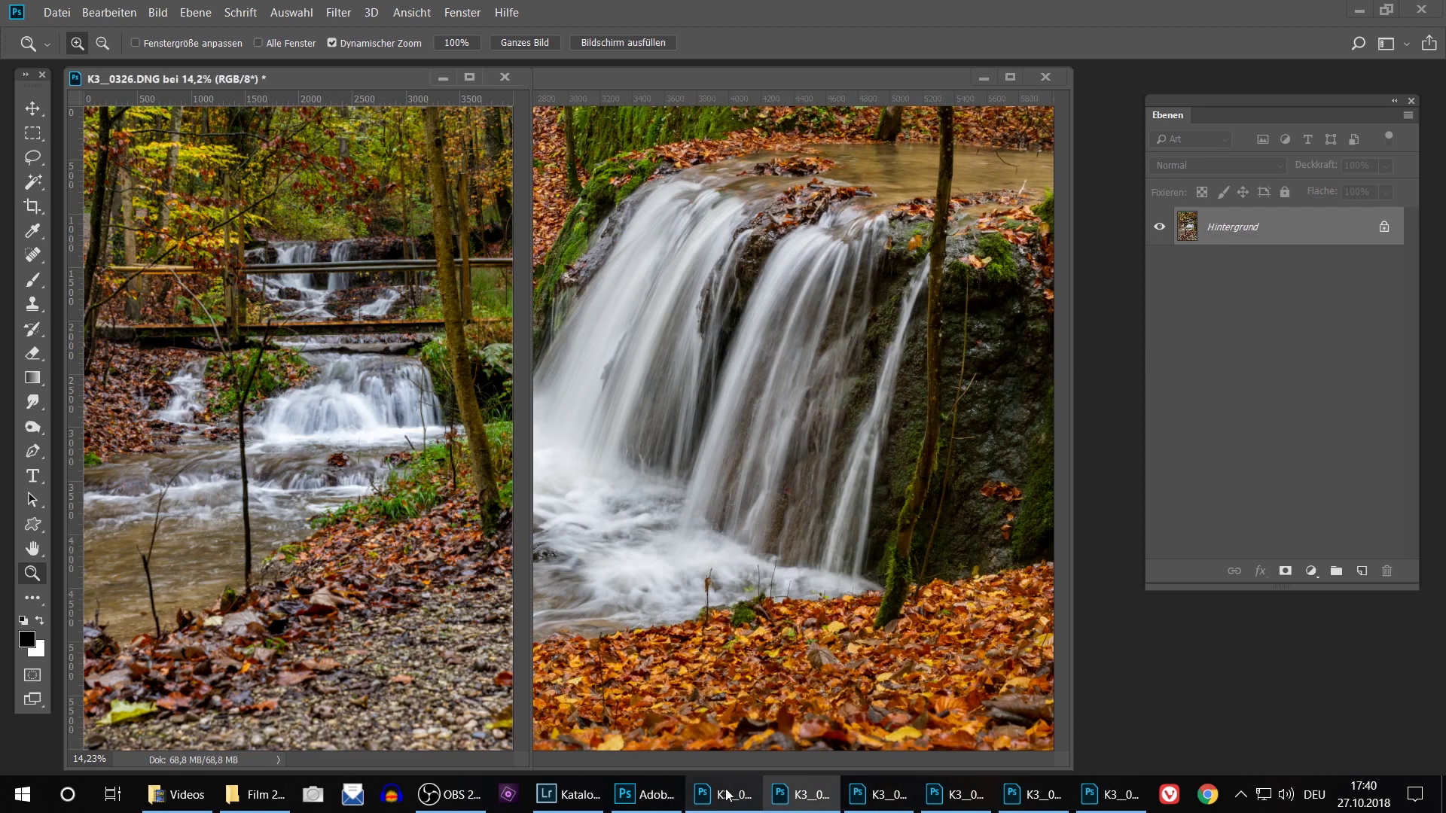
click(727, 795)
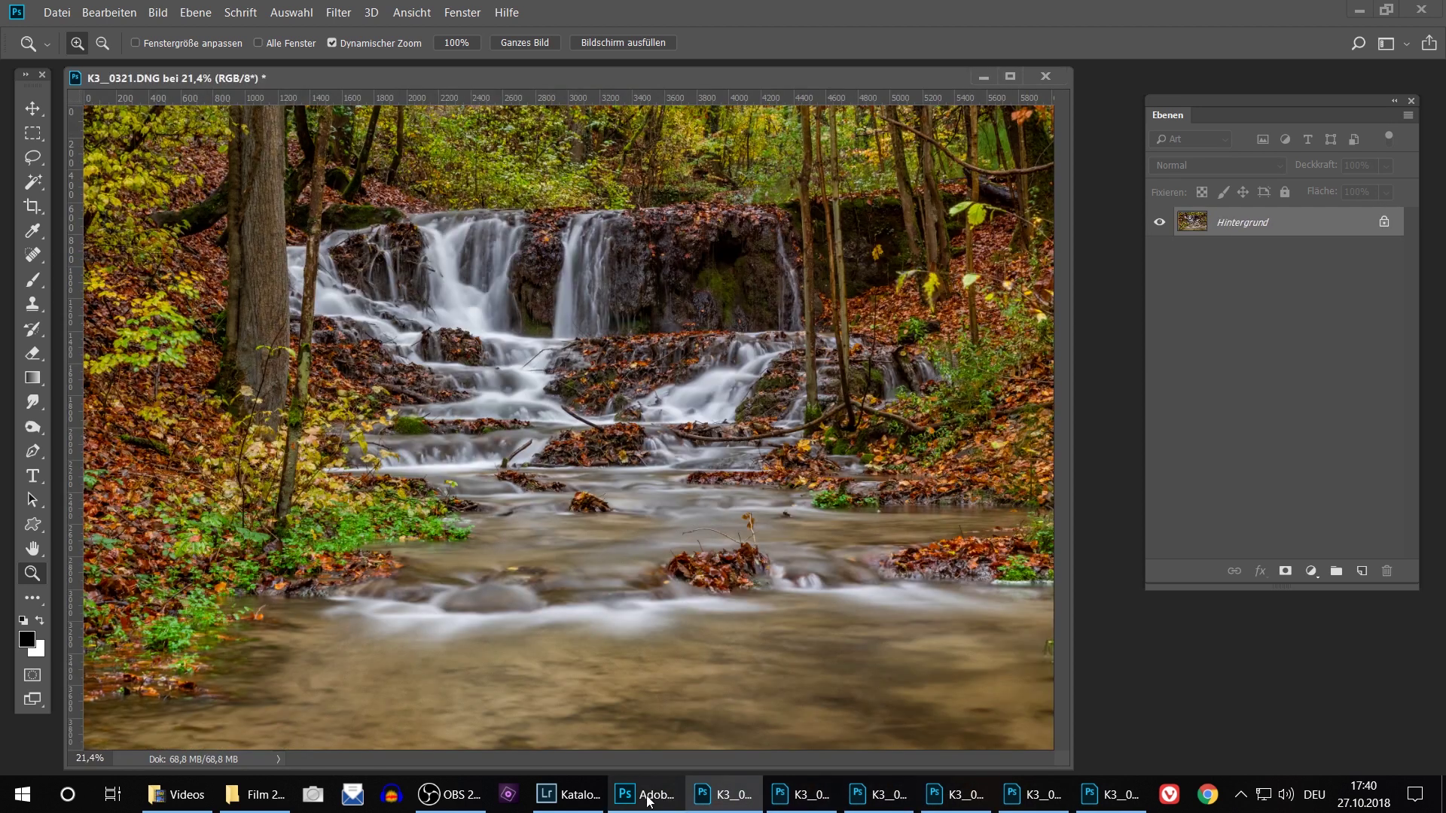